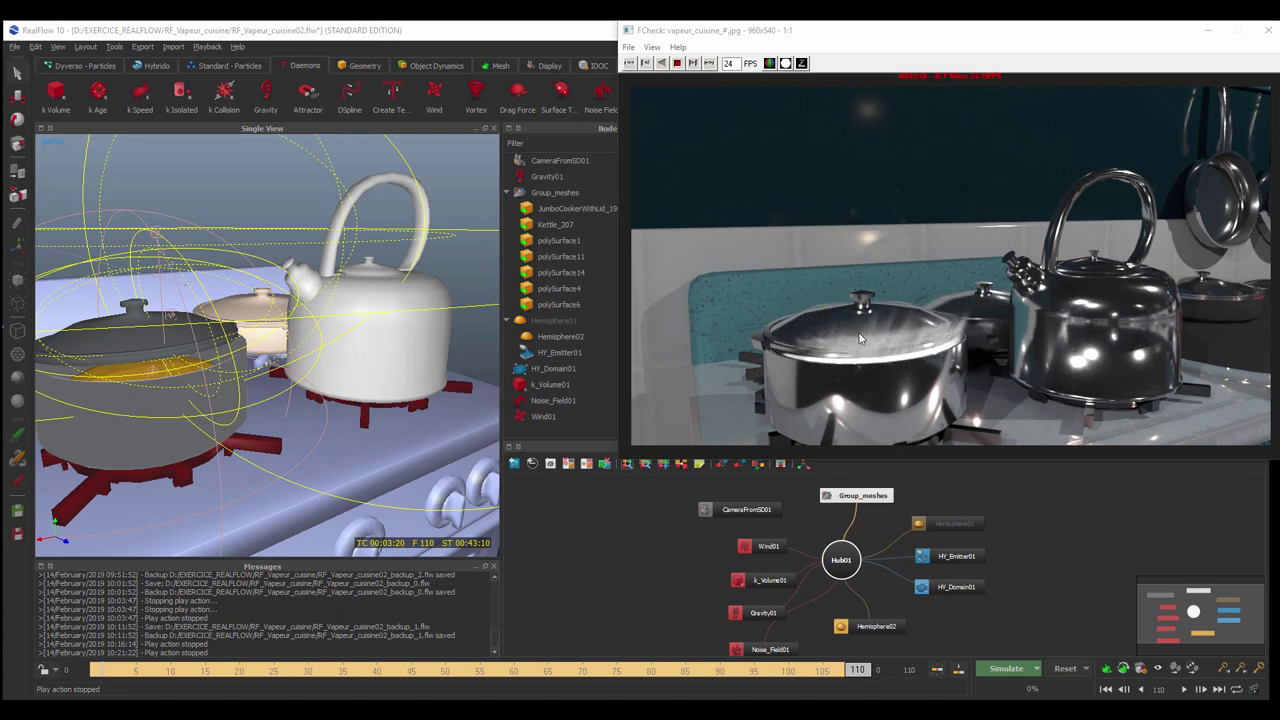
Step: Close the FCheck steam playback, resize the scene view beside the Nodes panel, and orbit over the pot
{"action": "mouse_move", "coordinate": [888, 30]}
{"action": "left_mouse_down"}
{"action": "mouse_move", "coordinate": [869, 55]}
{"action": "mouse_move", "coordinate": [865, 44]}
{"action": "left_mouse_up"}
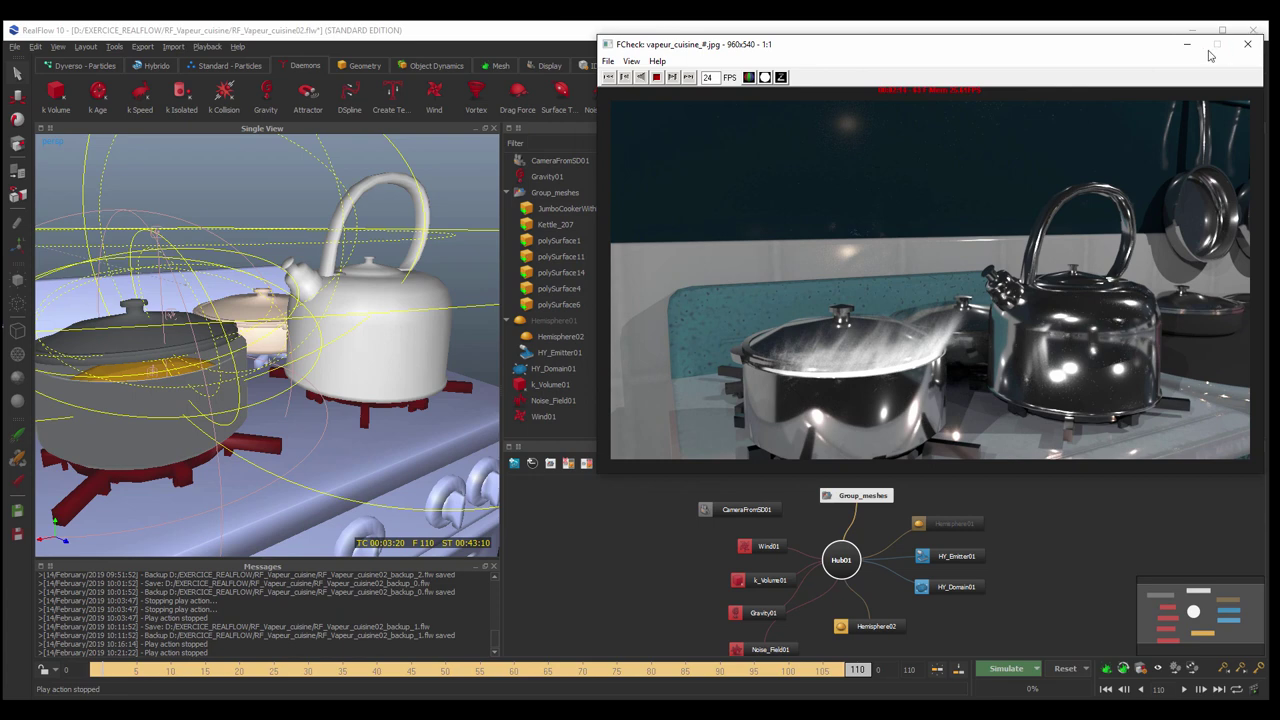
{"action": "left_click", "coordinate": [1245, 48]}
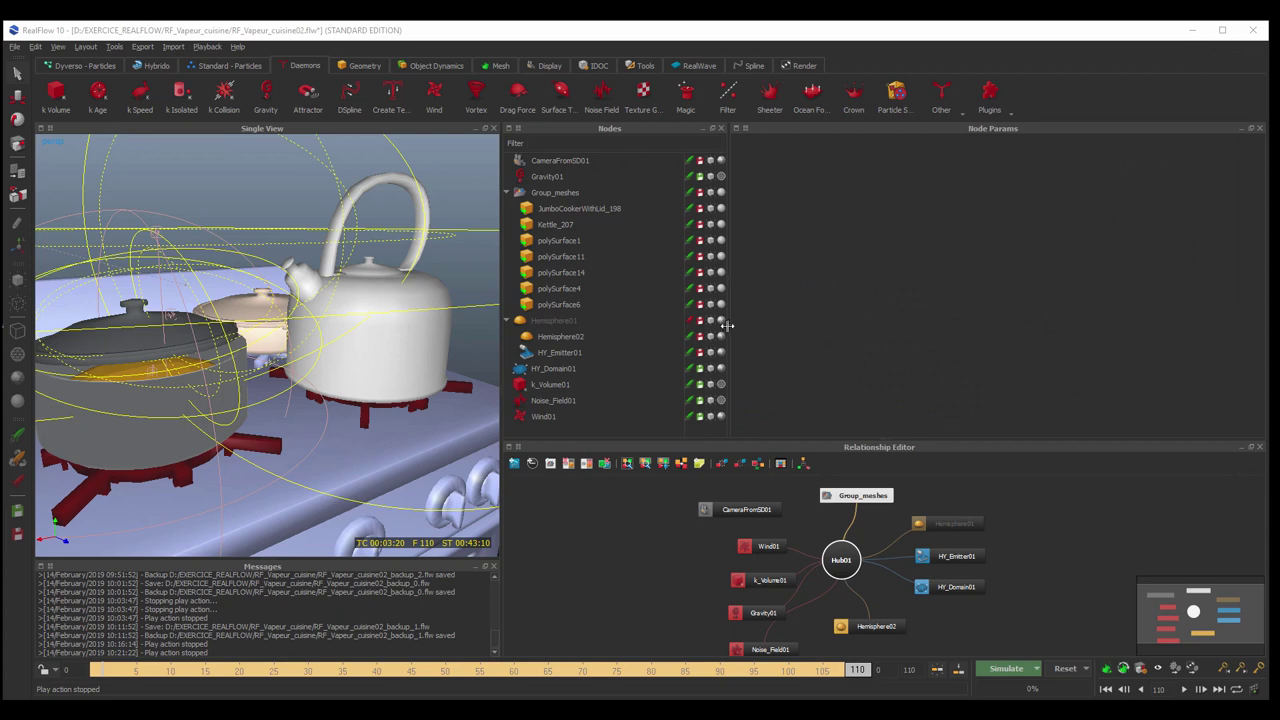
{"action": "left_click_drag", "start_coordinate": [730, 323], "coordinate": [1174, 333]}
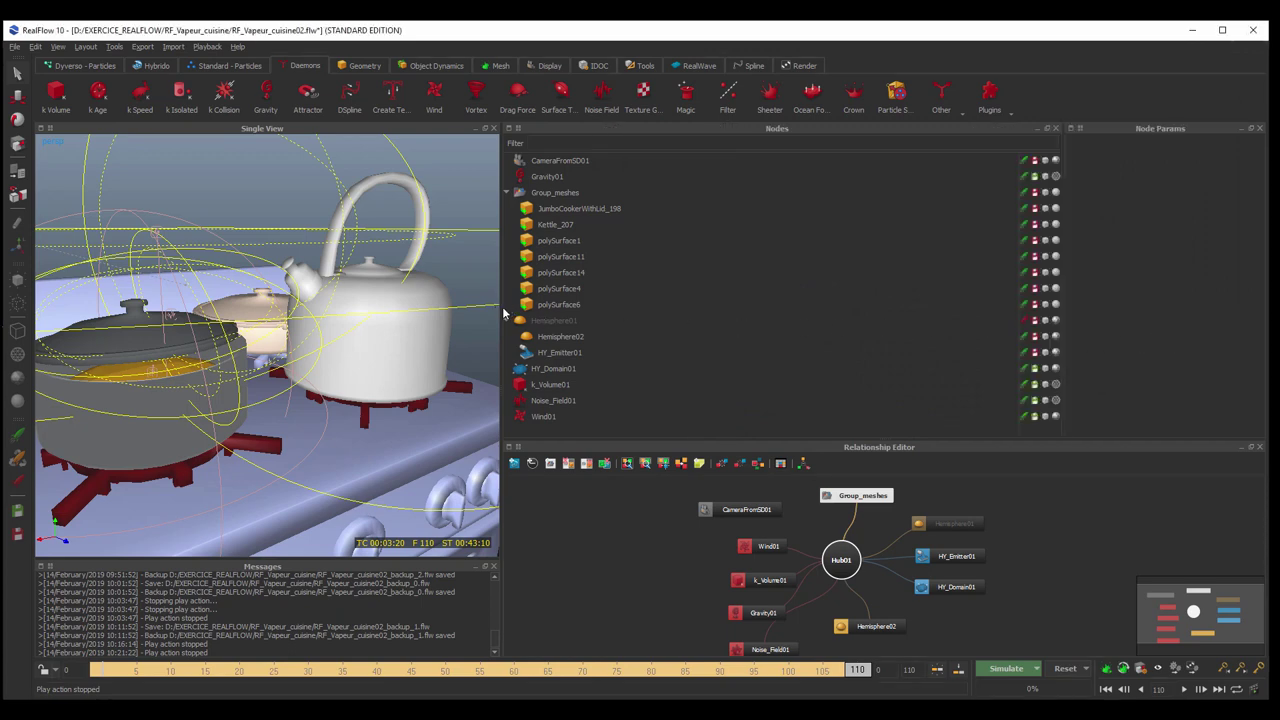
{"action": "mouse_move", "coordinate": [503, 312]}
{"action": "left_mouse_down"}
{"action": "mouse_move", "coordinate": [966, 323]}
{"action": "mouse_move", "coordinate": [926, 334]}
{"action": "left_mouse_up"}
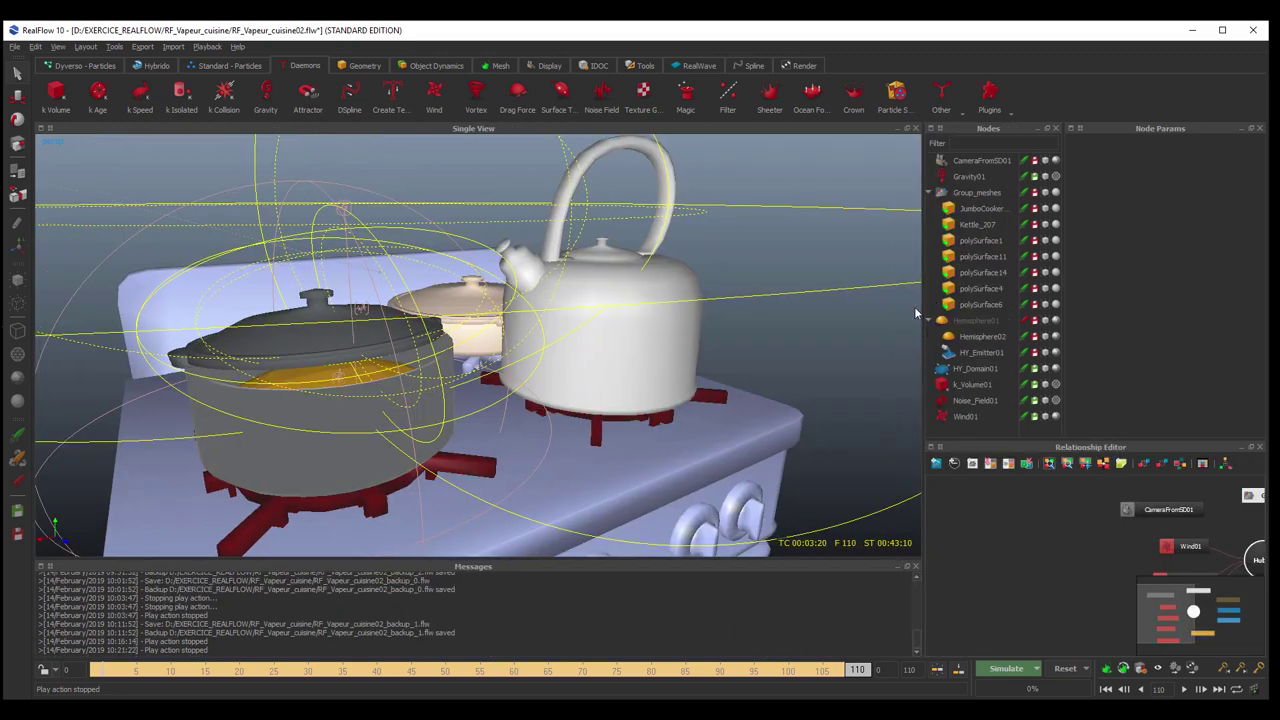
{"action": "left_click_drag", "start_coordinate": [921, 308], "coordinate": [834, 313]}
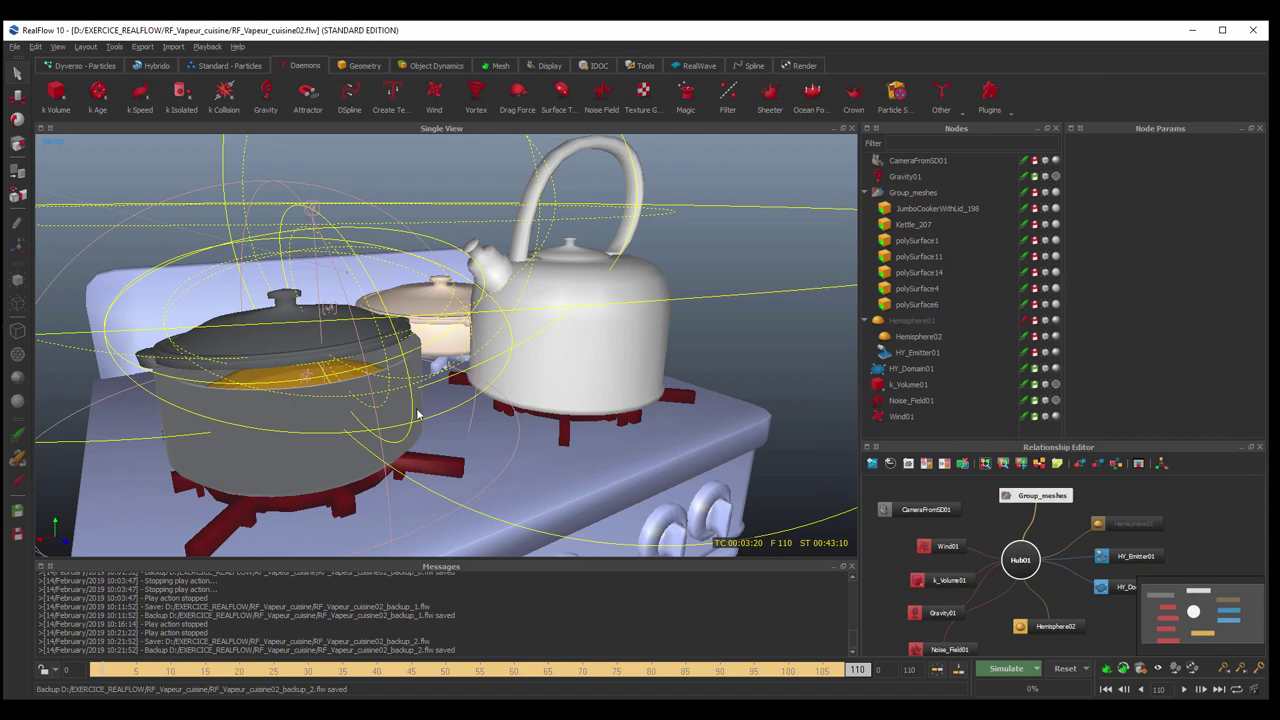
{"action": "left_click_drag", "start_coordinate": [419, 401], "coordinate": [428, 410], "text": "alt"}
Step: Browse polySurface14, polySurface11 and Group_meshes, then show polySurface14's Object settings (cell size 0.05, Solid inside)
{"action": "left_click", "coordinate": [395, 374]}
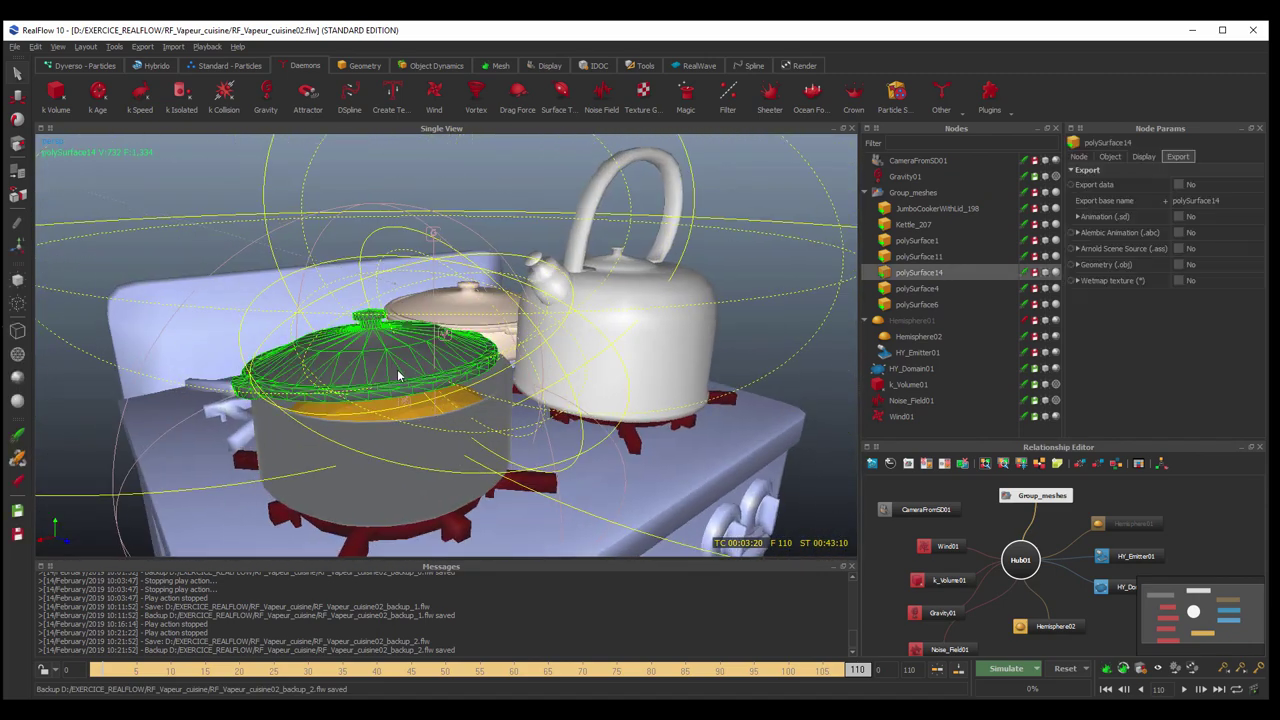
{"action": "left_click", "coordinate": [398, 441]}
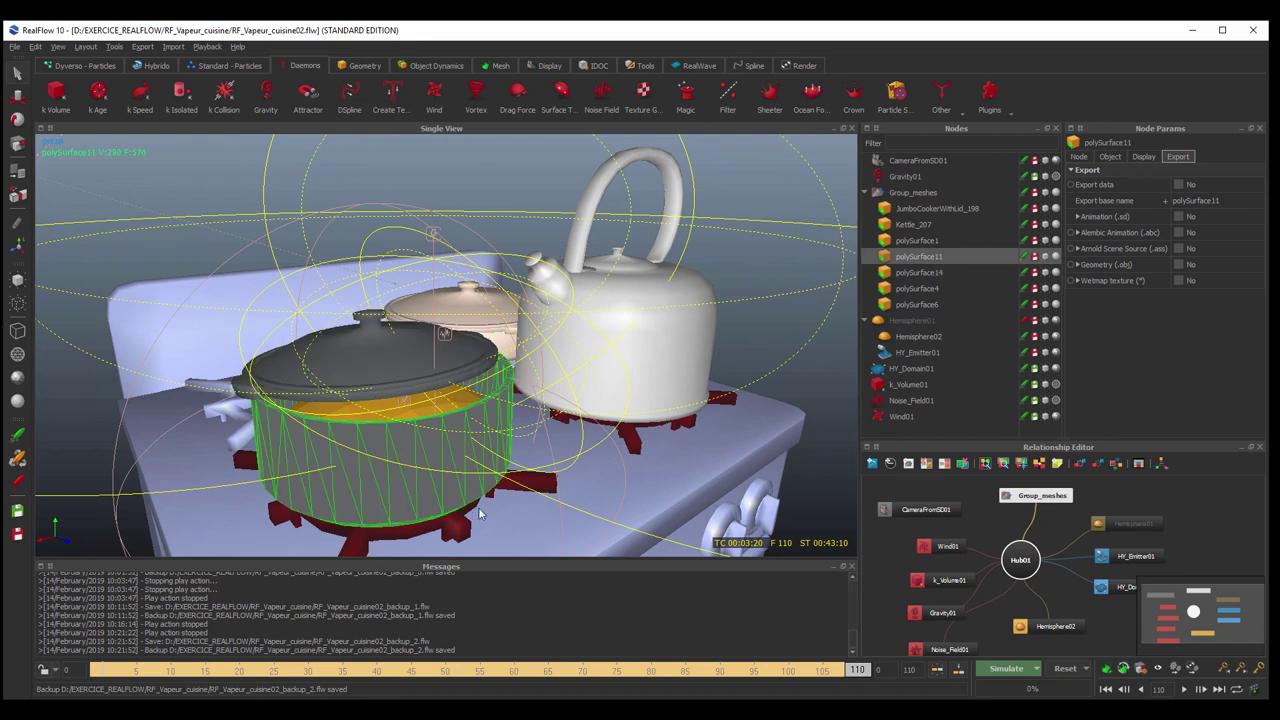
{"action": "left_click", "coordinate": [913, 194]}
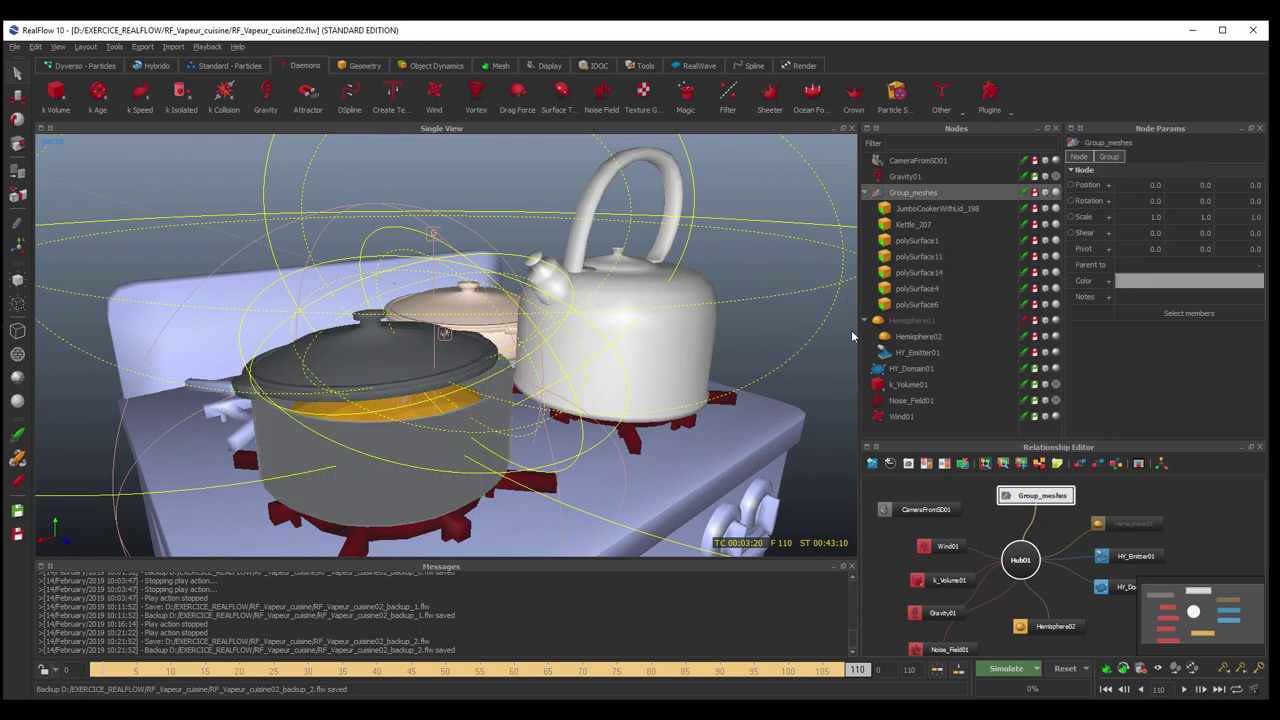
{"action": "left_click_drag", "start_coordinate": [858, 334], "coordinate": [845, 332]}
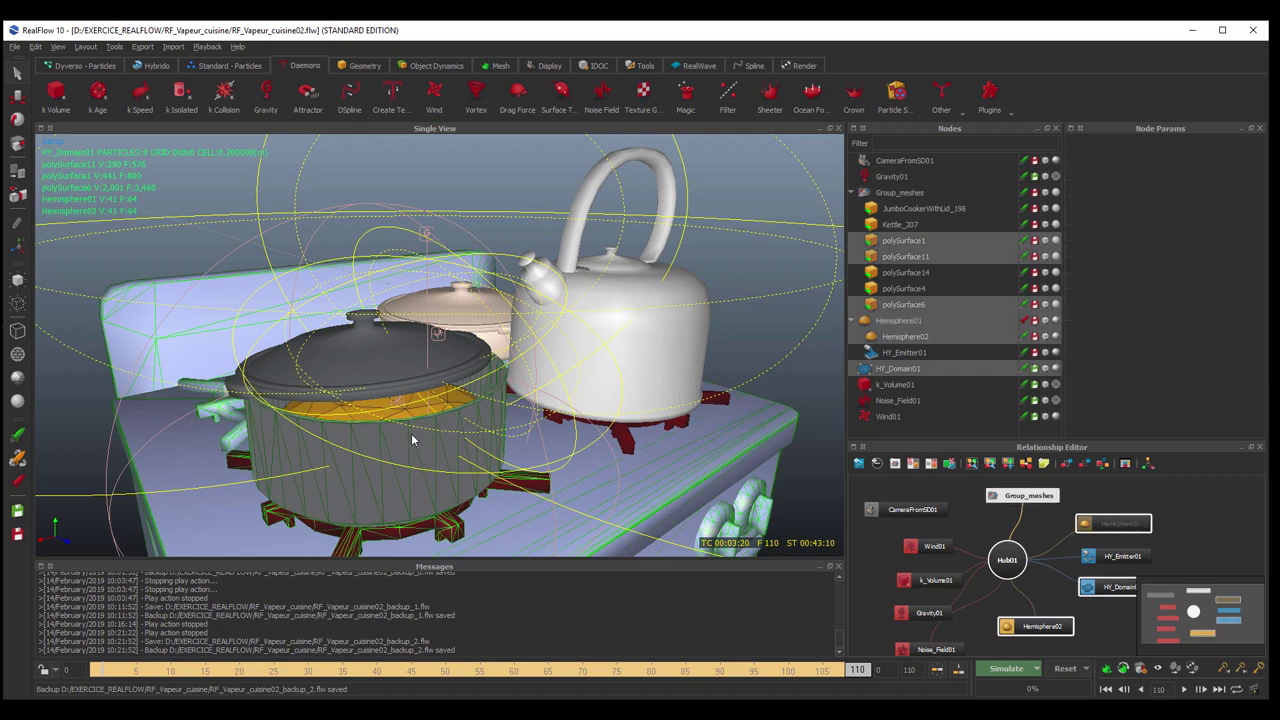
{"action": "left_click", "coordinate": [404, 367]}
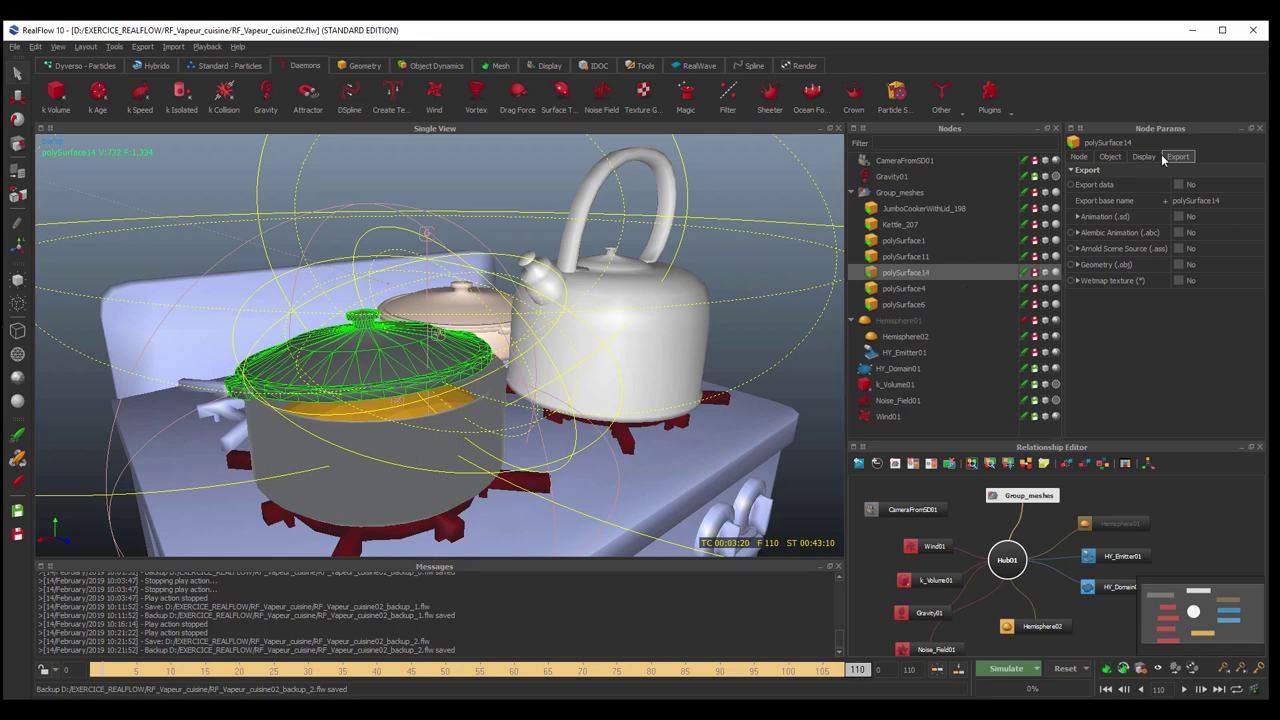
{"action": "left_click", "coordinate": [1112, 157]}
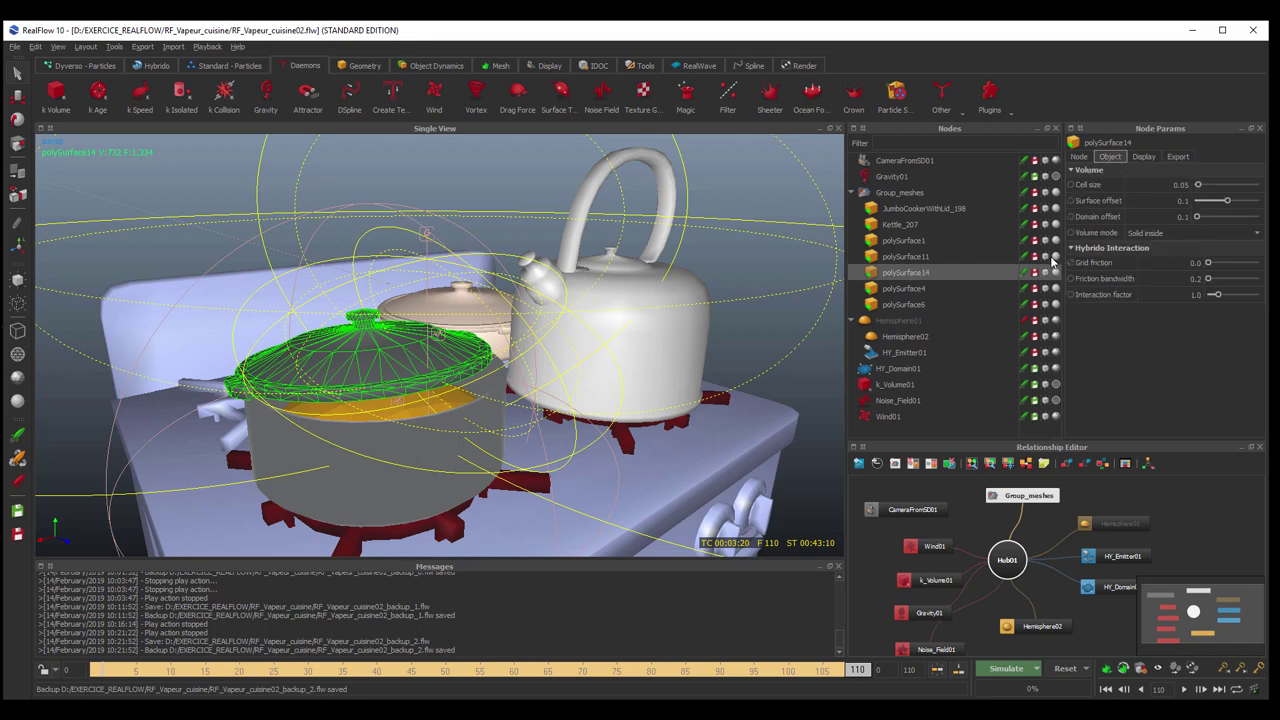
Step: Widen Node Params and select polySurface11 to review its cell size 0.05, Solid inside settings
{"action": "left_click_drag", "start_coordinate": [845, 276], "coordinate": [741, 276]}
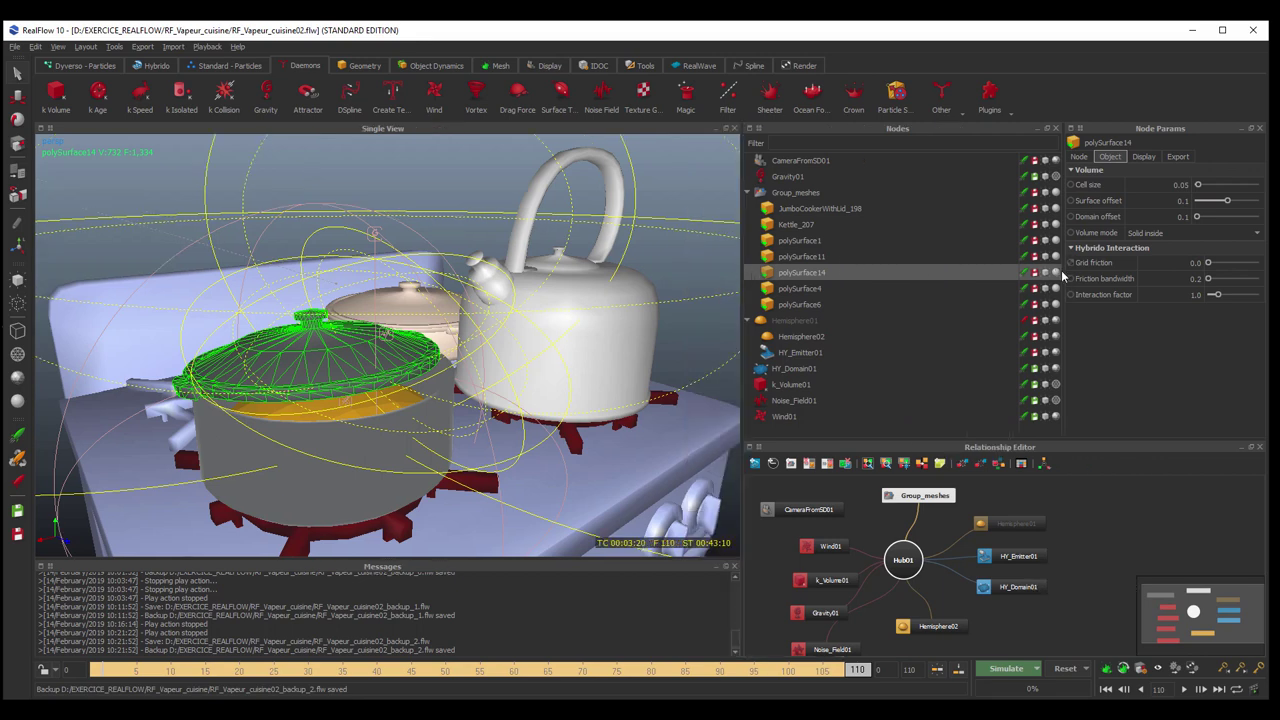
{"action": "left_click_drag", "start_coordinate": [1063, 275], "coordinate": [930, 272]}
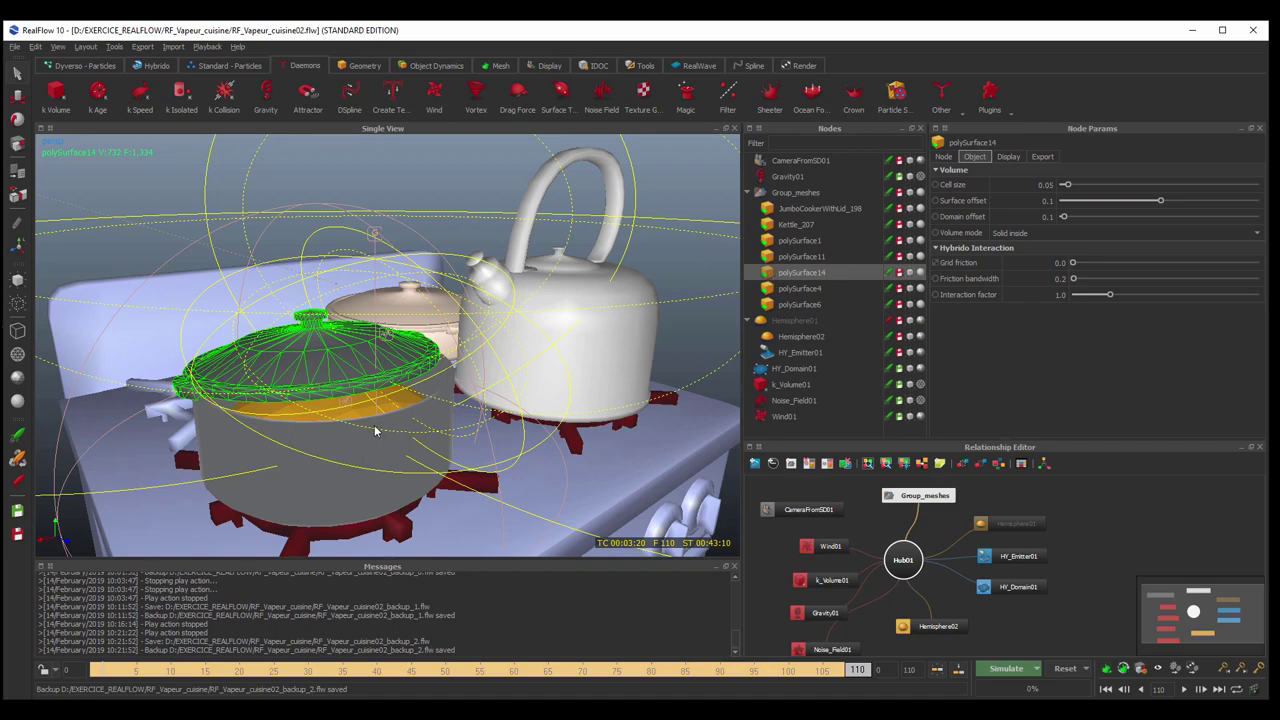
{"action": "left_click_drag", "start_coordinate": [365, 458], "coordinate": [362, 452], "text": "alt"}
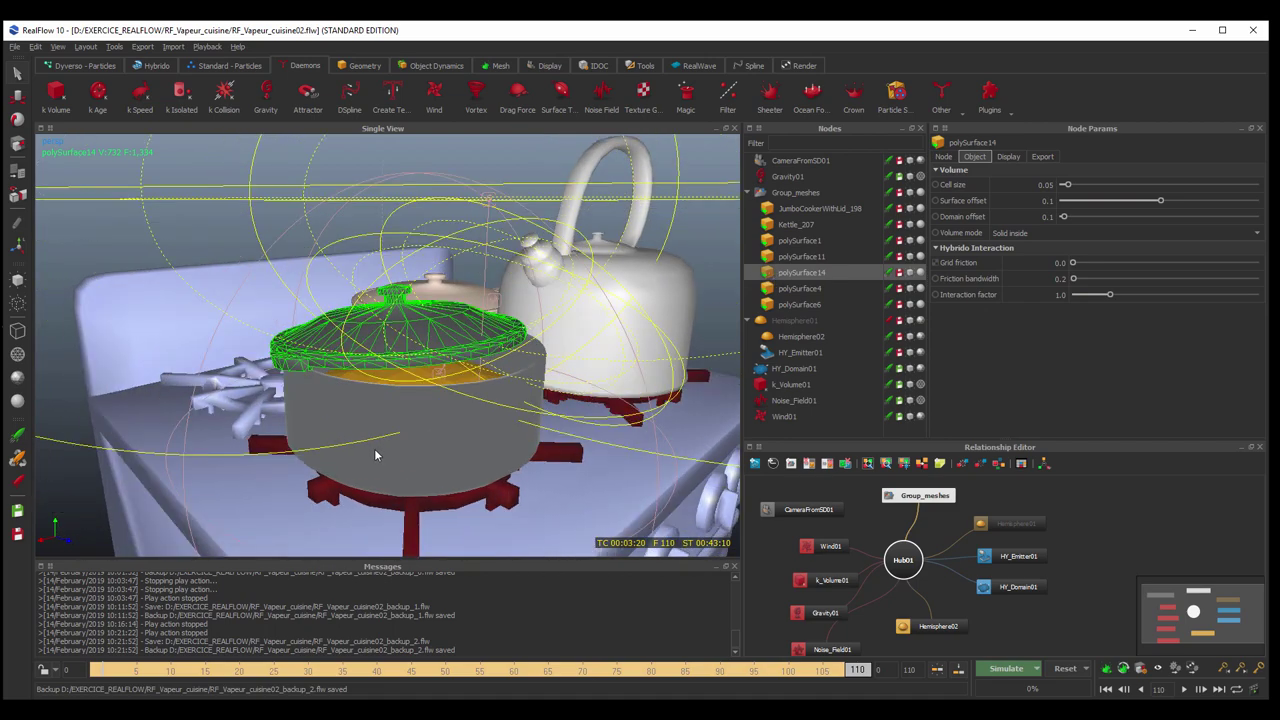
{"action": "left_click", "coordinate": [333, 400]}
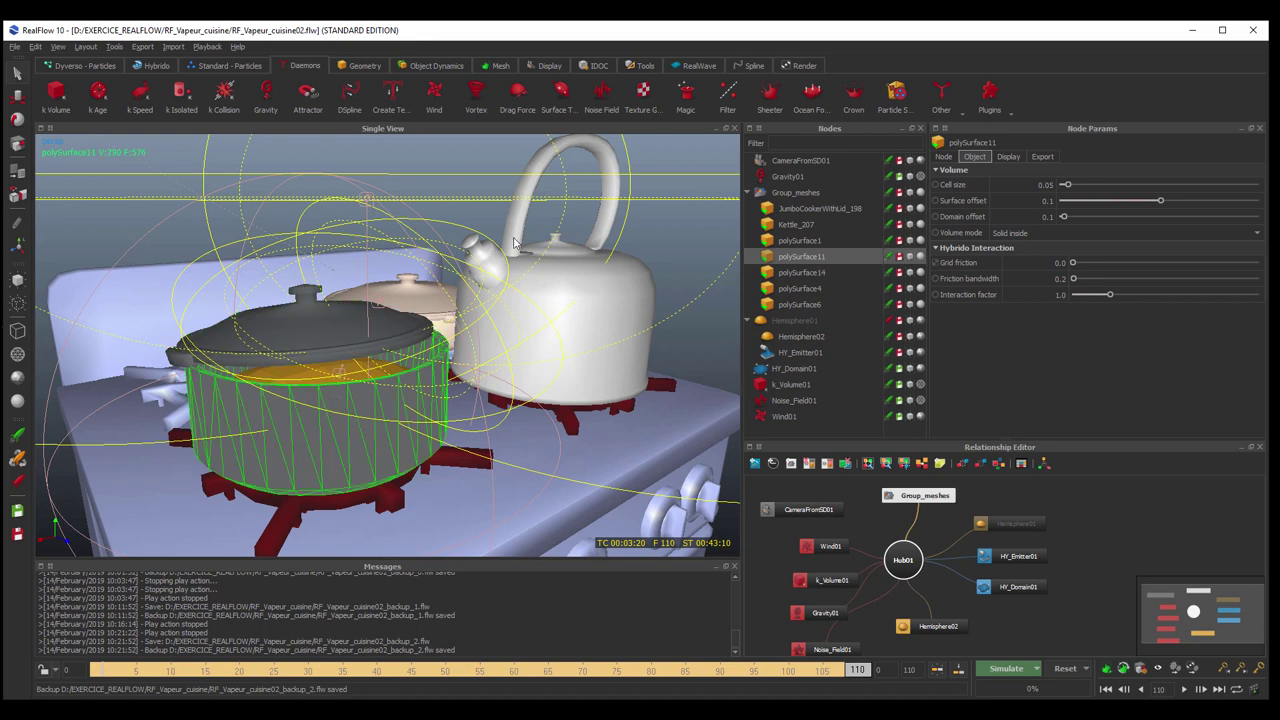
Step: Switch the Group_meshes kitchen meshes to wireframe display
{"action": "left_click", "coordinate": [797, 193]}
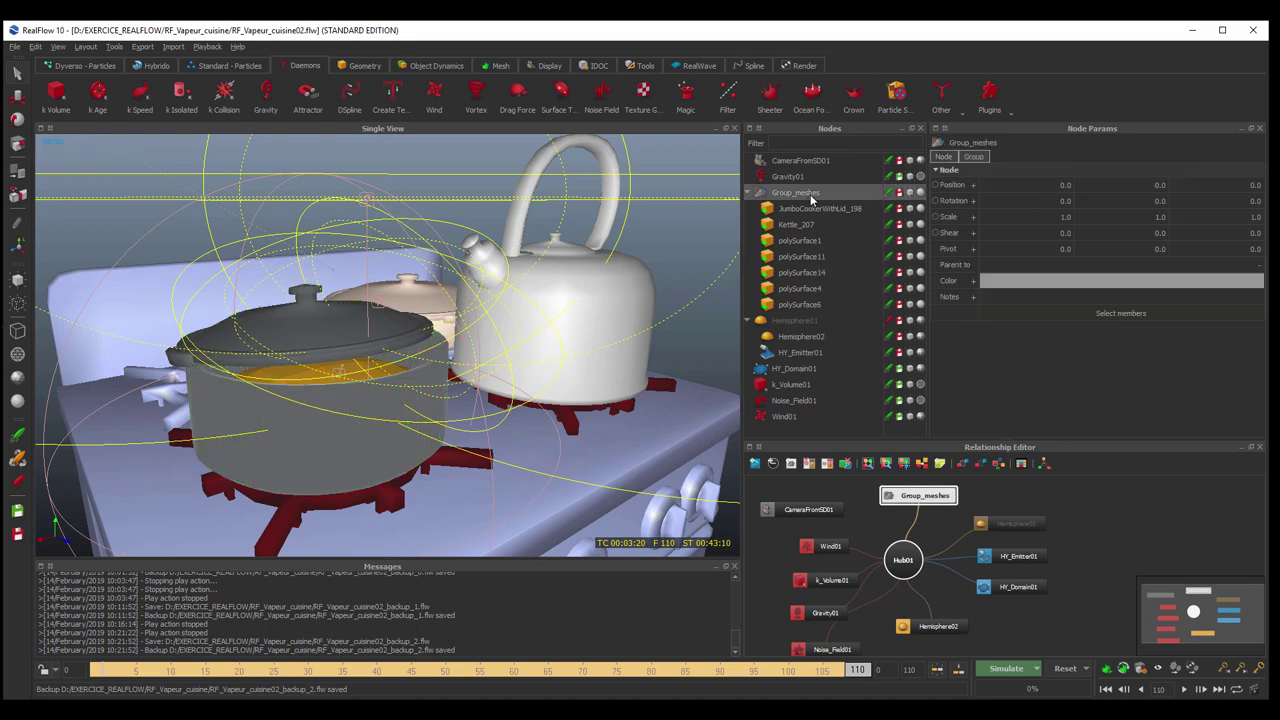
{"action": "left_click", "coordinate": [920, 192]}
{"action": "left_click", "coordinate": [920, 192]}
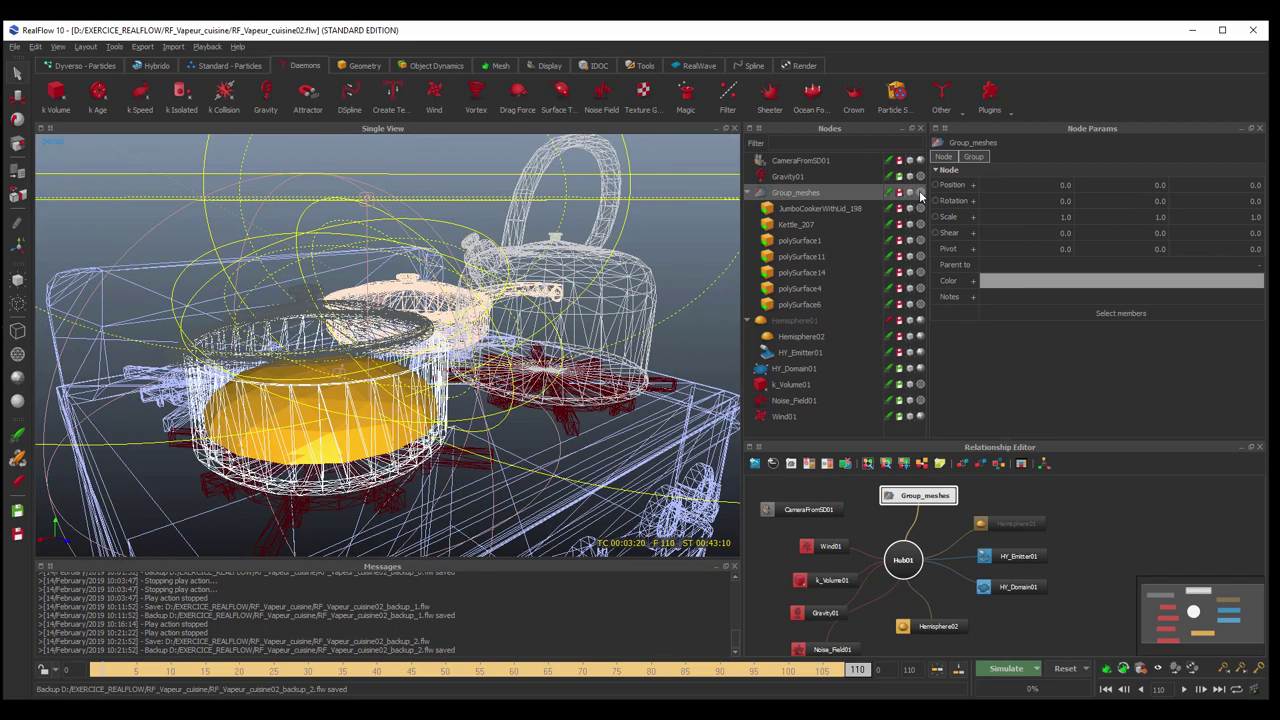
Step: Zoom into the pot, select Hemisphere01 (cell size 0.1, Shell mode) and show the Geometry tools
{"action": "left_click_drag", "start_coordinate": [444, 454], "coordinate": [380, 432], "text": "alt"}
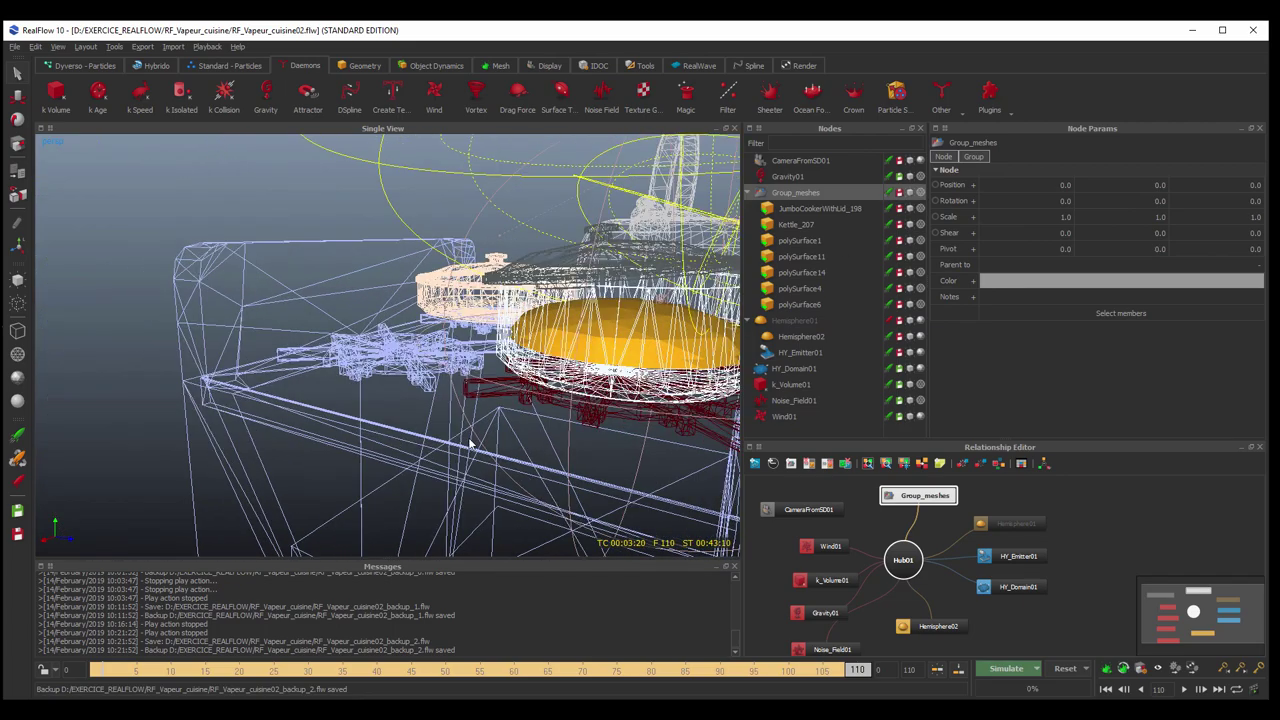
{"action": "scroll", "coordinate": [379, 426], "scroll_direction": "up", "scroll_amount": 5}
{"action": "scroll", "coordinate": [374, 463], "scroll_direction": "down", "scroll_amount": 2}
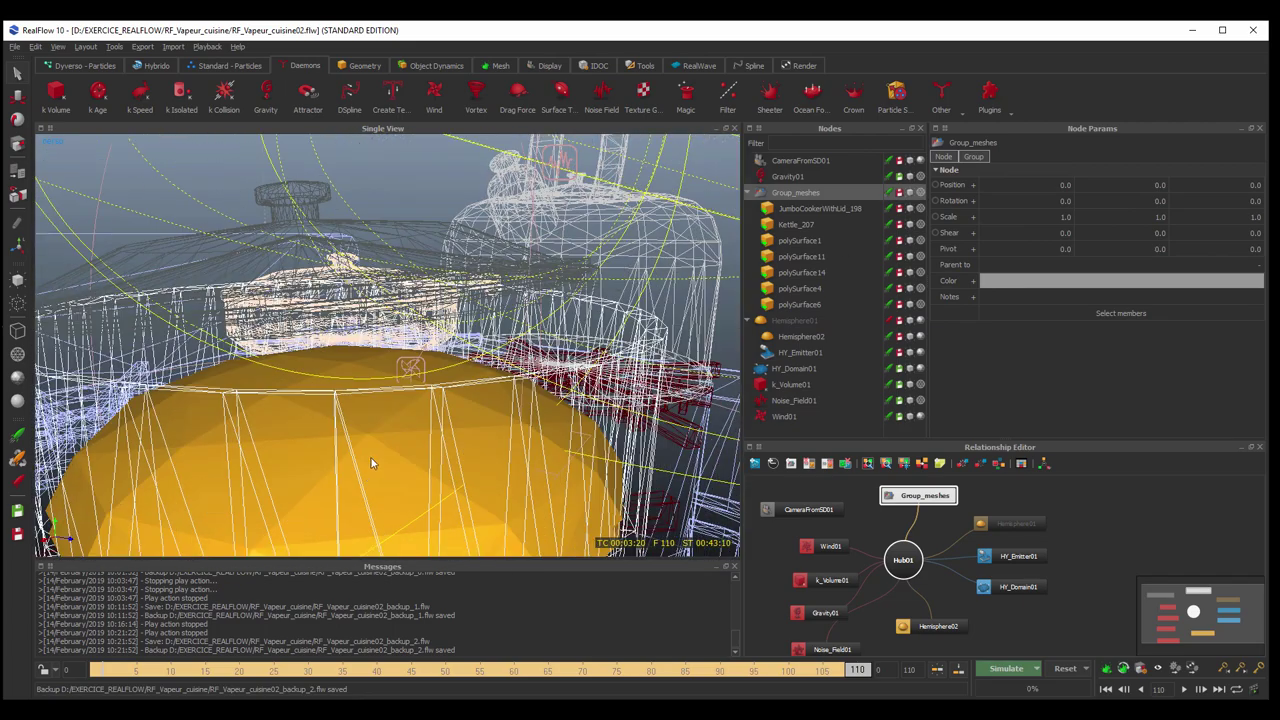
{"action": "scroll", "coordinate": [375, 462], "scroll_direction": "down", "scroll_amount": 1}
{"action": "left_click", "coordinate": [378, 432]}
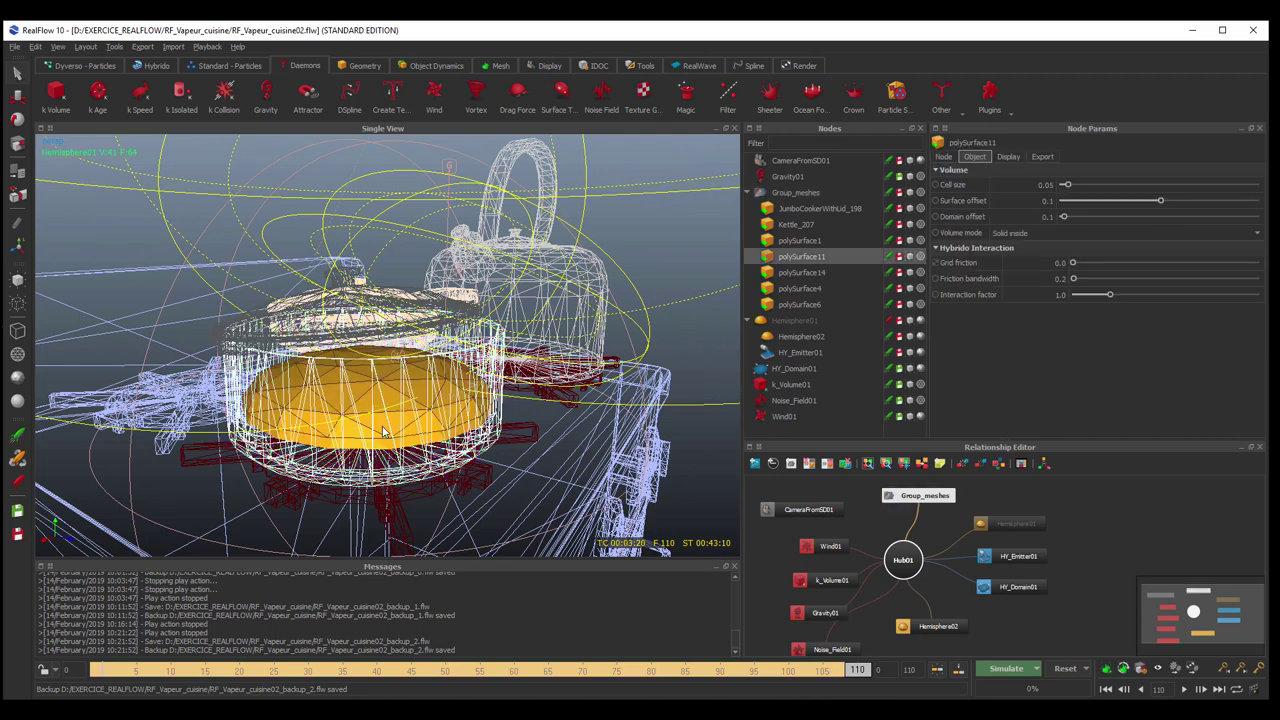
{"action": "left_click", "coordinate": [364, 66]}
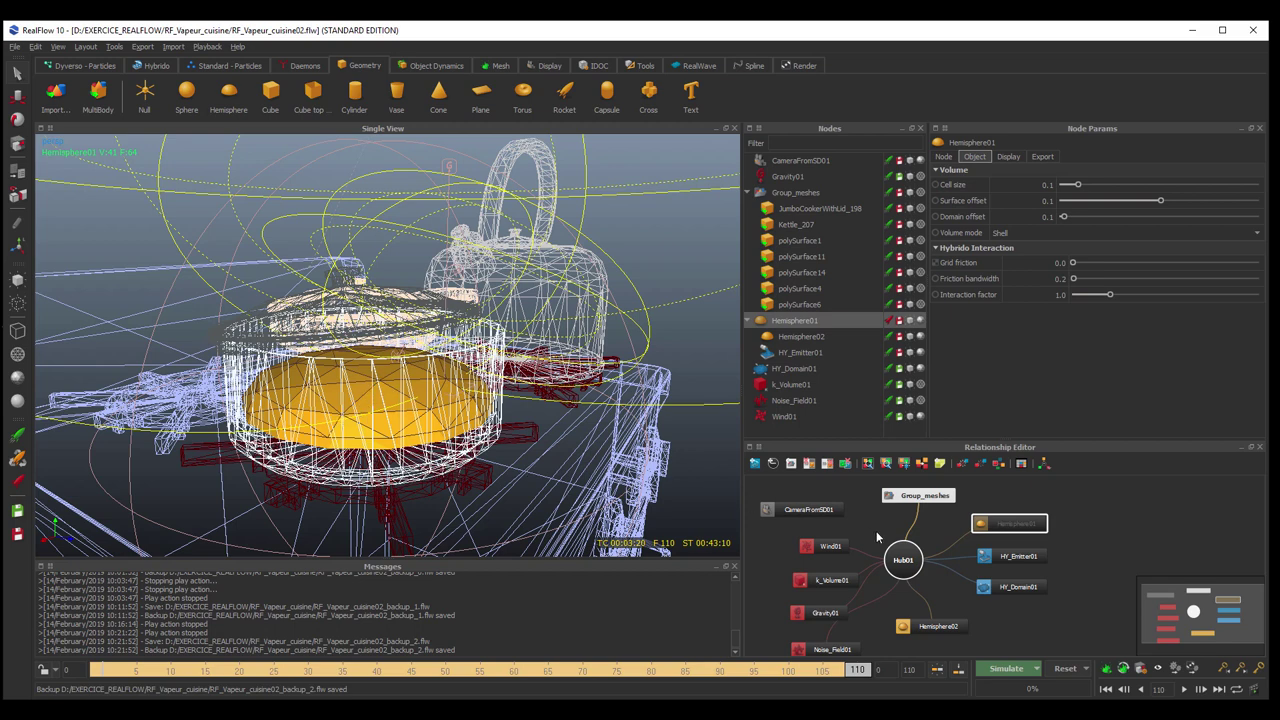
Step: Select Hemisphere01 in the pot and exclude it from the simulation
{"action": "left_click", "coordinate": [802, 339]}
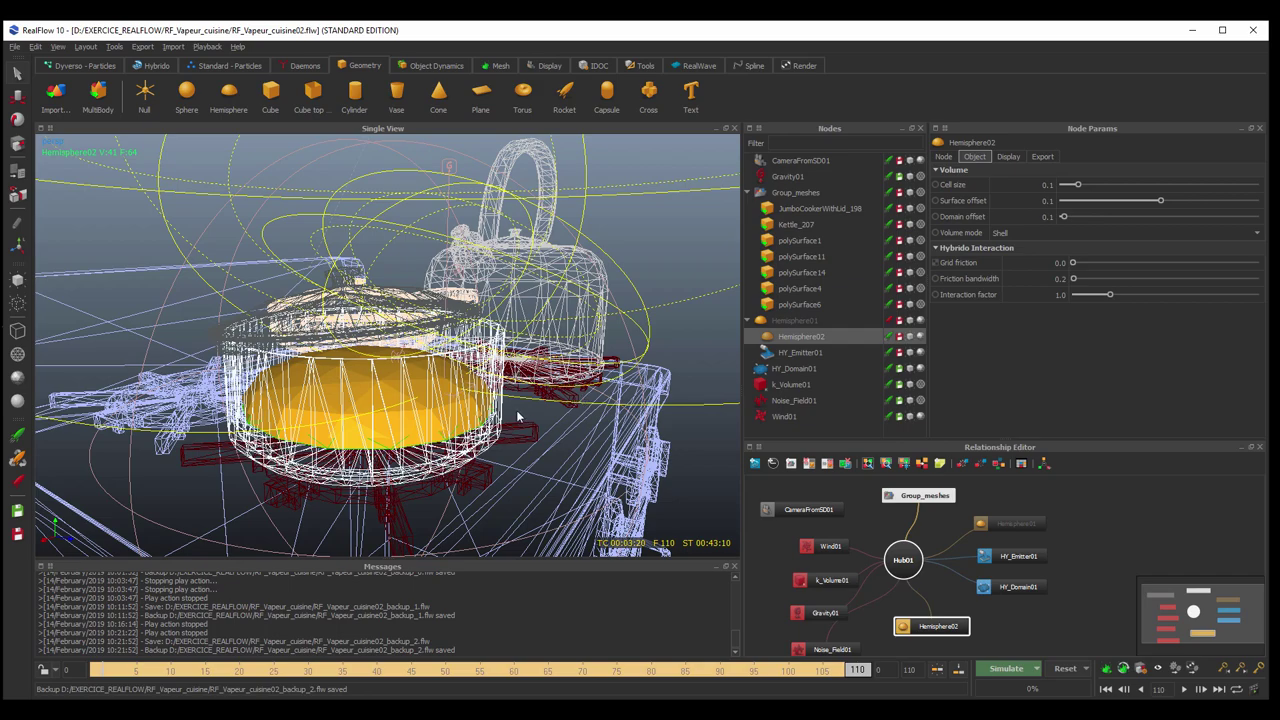
{"action": "left_click", "coordinate": [812, 320]}
{"action": "left_click_drag", "start_coordinate": [431, 421], "coordinate": [438, 409], "text": "alt"}
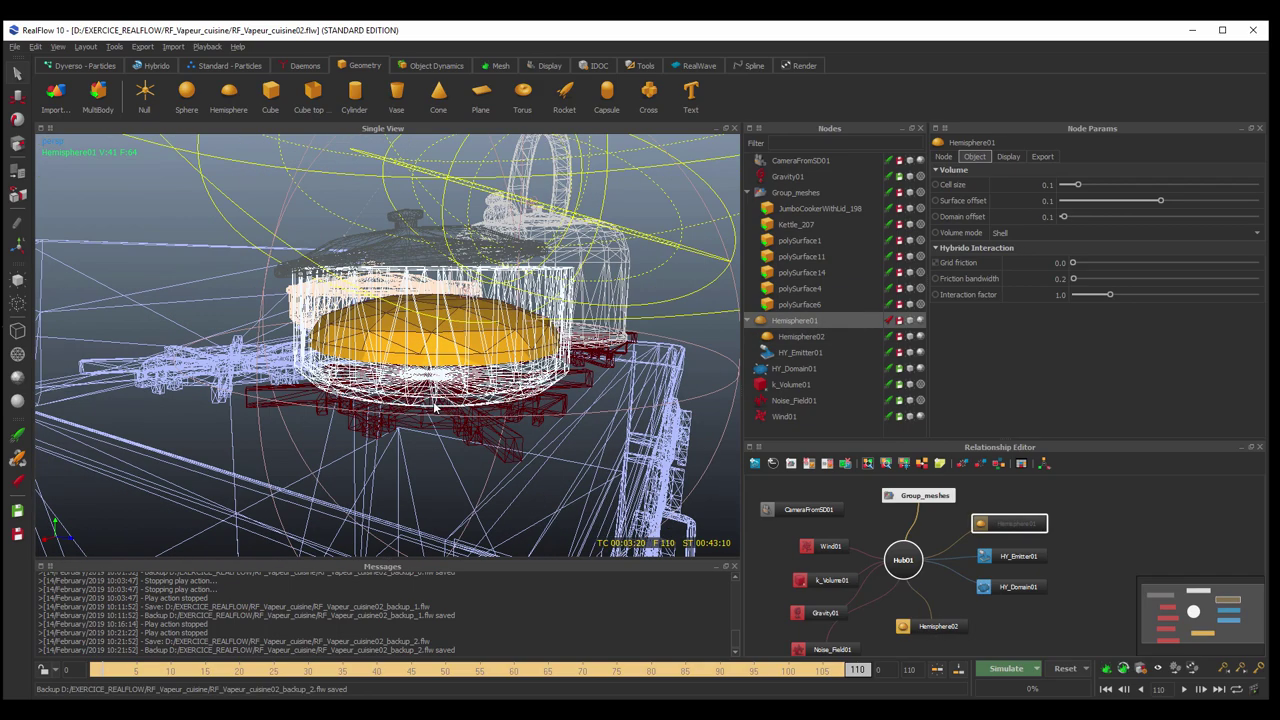
{"action": "scroll", "coordinate": [445, 410], "scroll_direction": "up", "scroll_amount": 5}
{"action": "scroll", "coordinate": [453, 410], "scroll_direction": "down", "scroll_amount": 5}
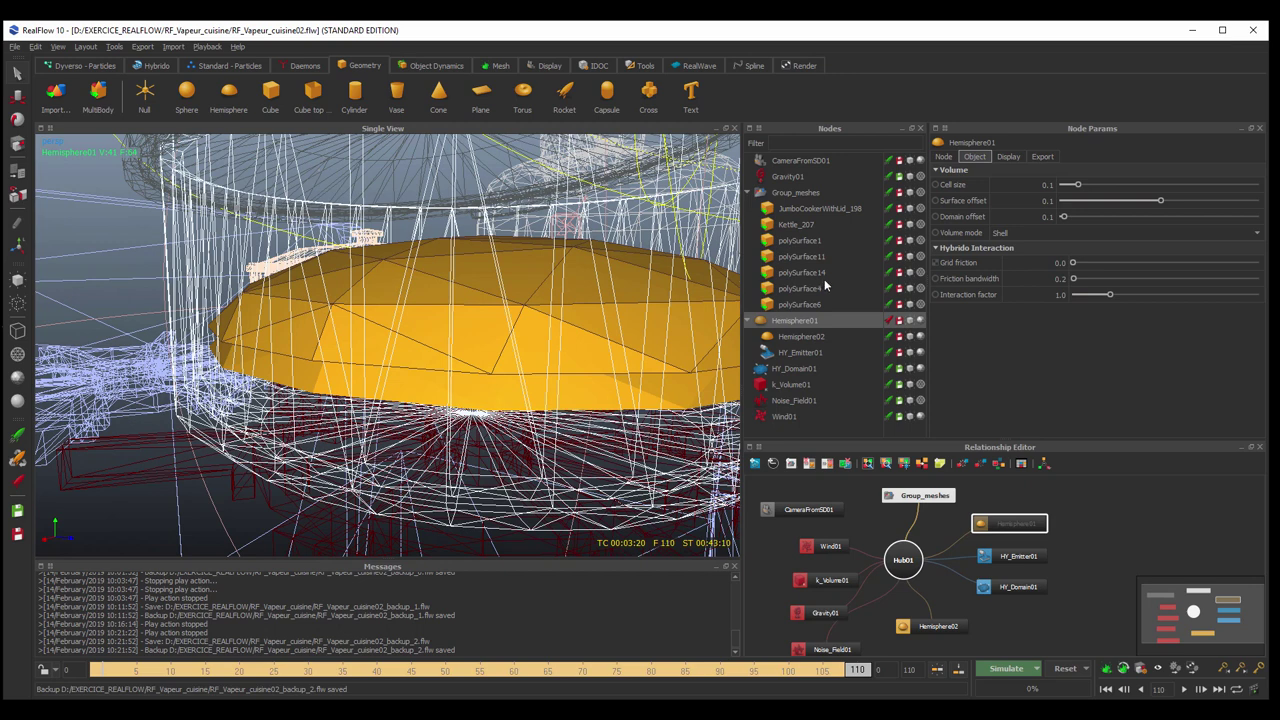
{"action": "left_click", "coordinate": [886, 320]}
Step: Select Hemisphere02 and orbit close so the dome fills the view
{"action": "left_click", "coordinate": [790, 337]}
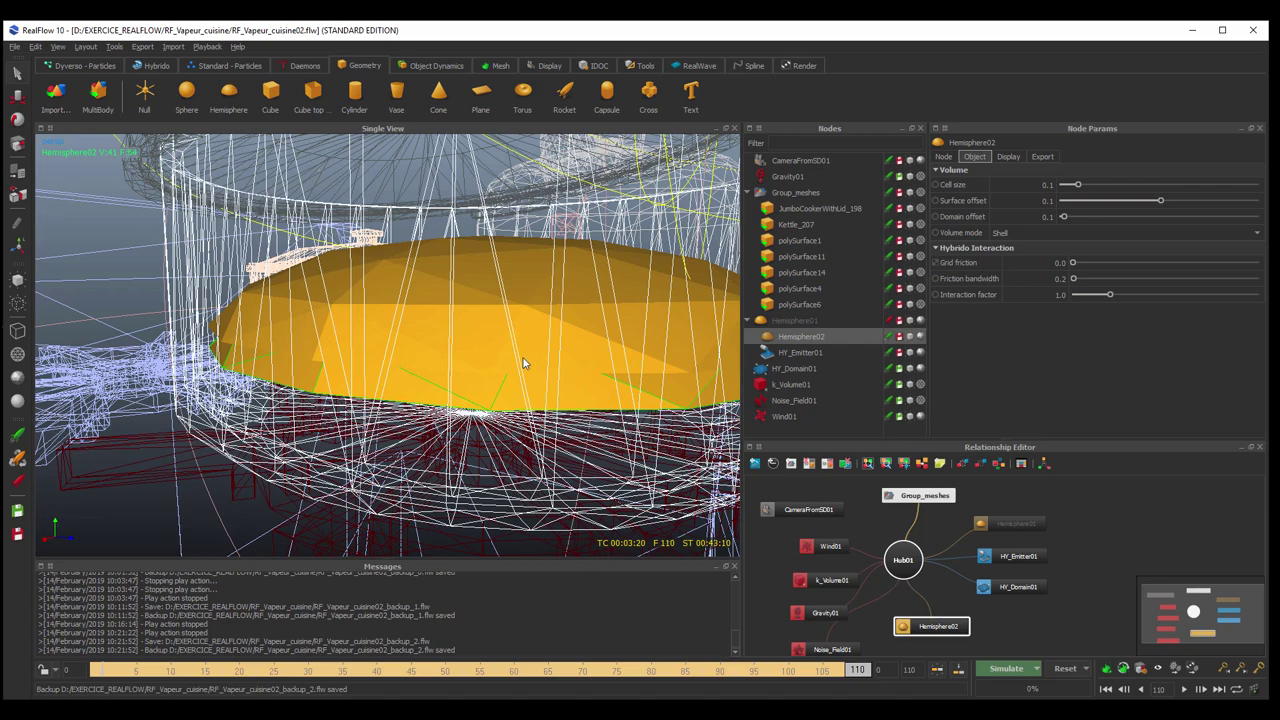
{"action": "left_click_drag", "start_coordinate": [565, 390], "coordinate": [548, 394], "text": "alt"}
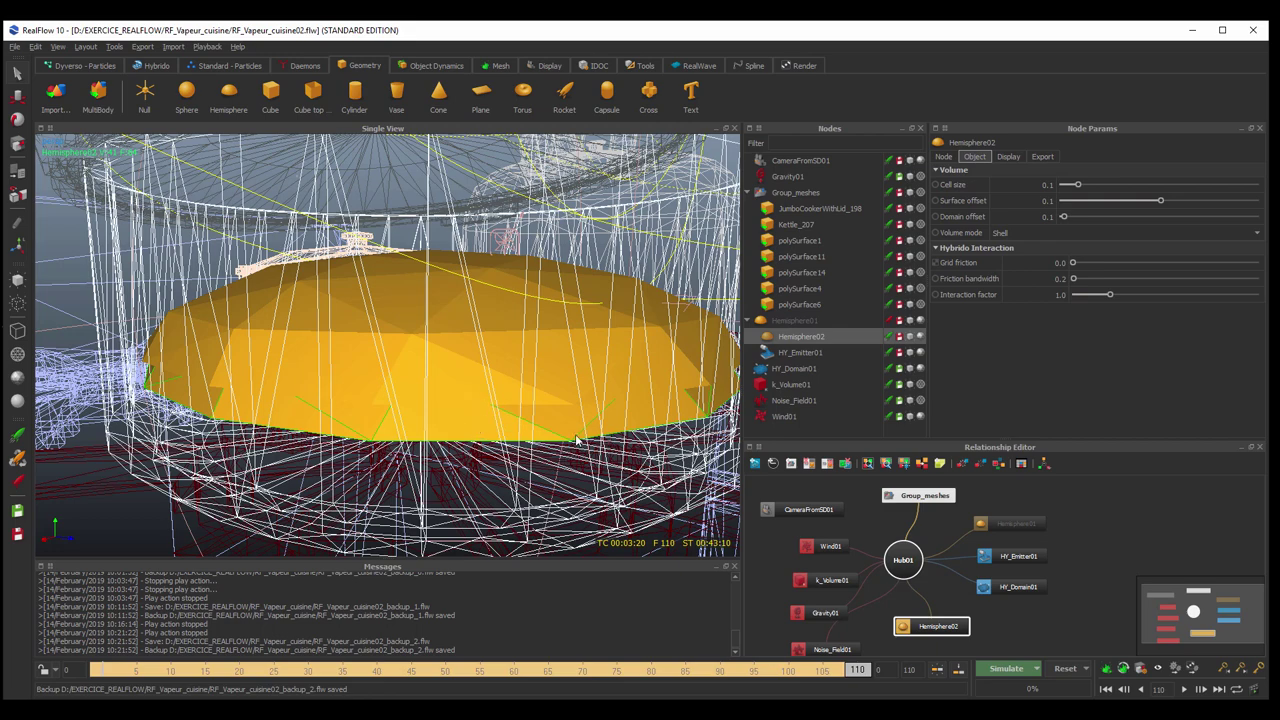
{"action": "left_click_drag", "start_coordinate": [545, 440], "coordinate": [537, 440], "text": "alt"}
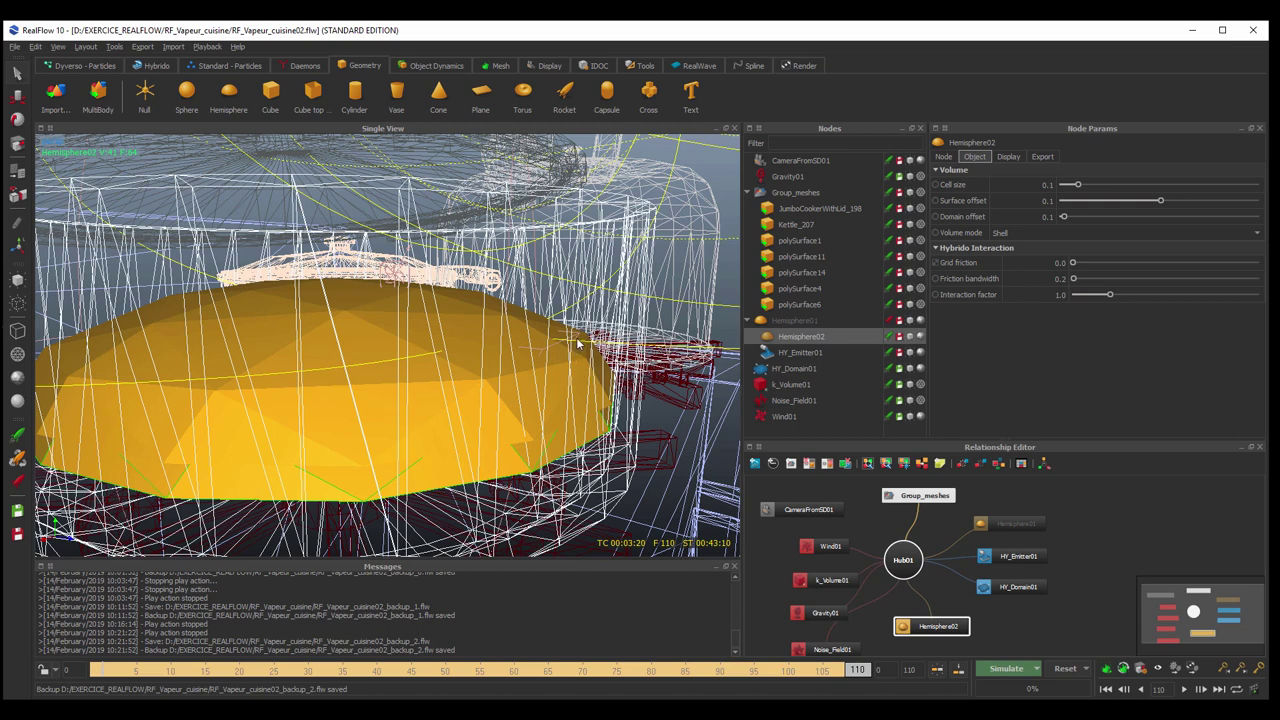
Step: Check HY_Domain01's particle cache Export settings, then switch to the Hybrido shelf tools
{"action": "left_click", "coordinate": [796, 369]}
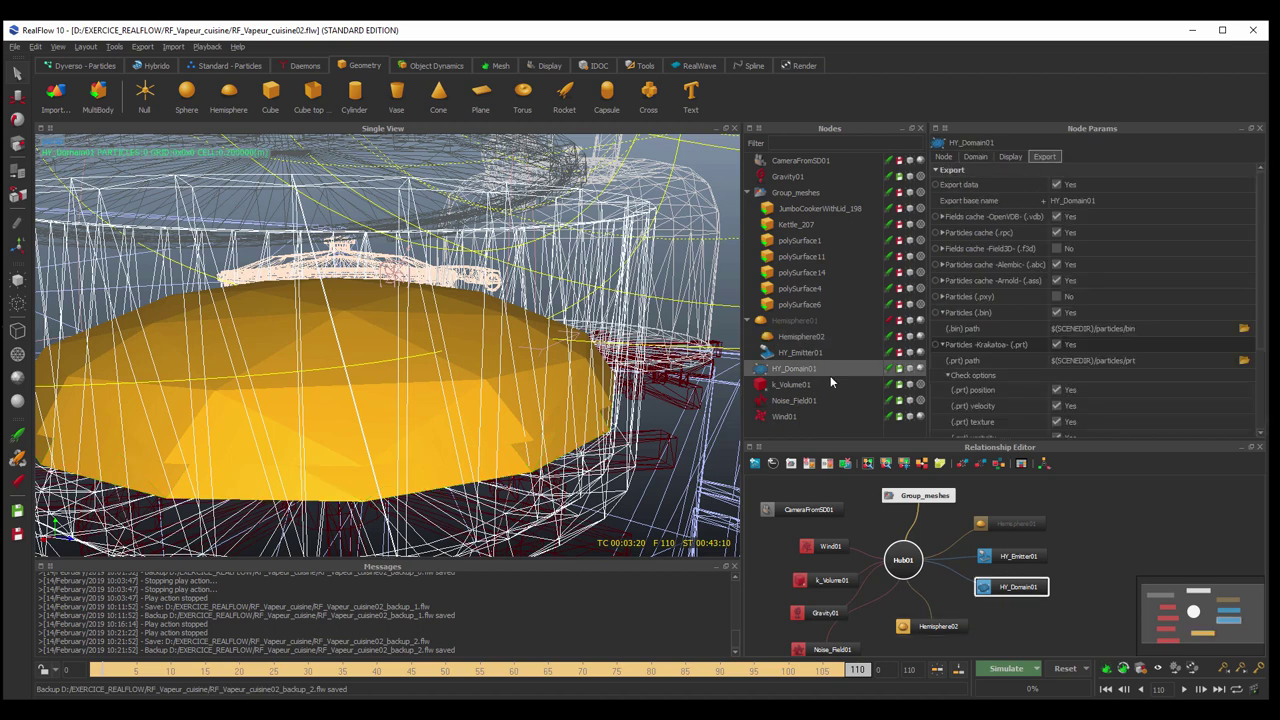
{"action": "left_click", "coordinate": [772, 324]}
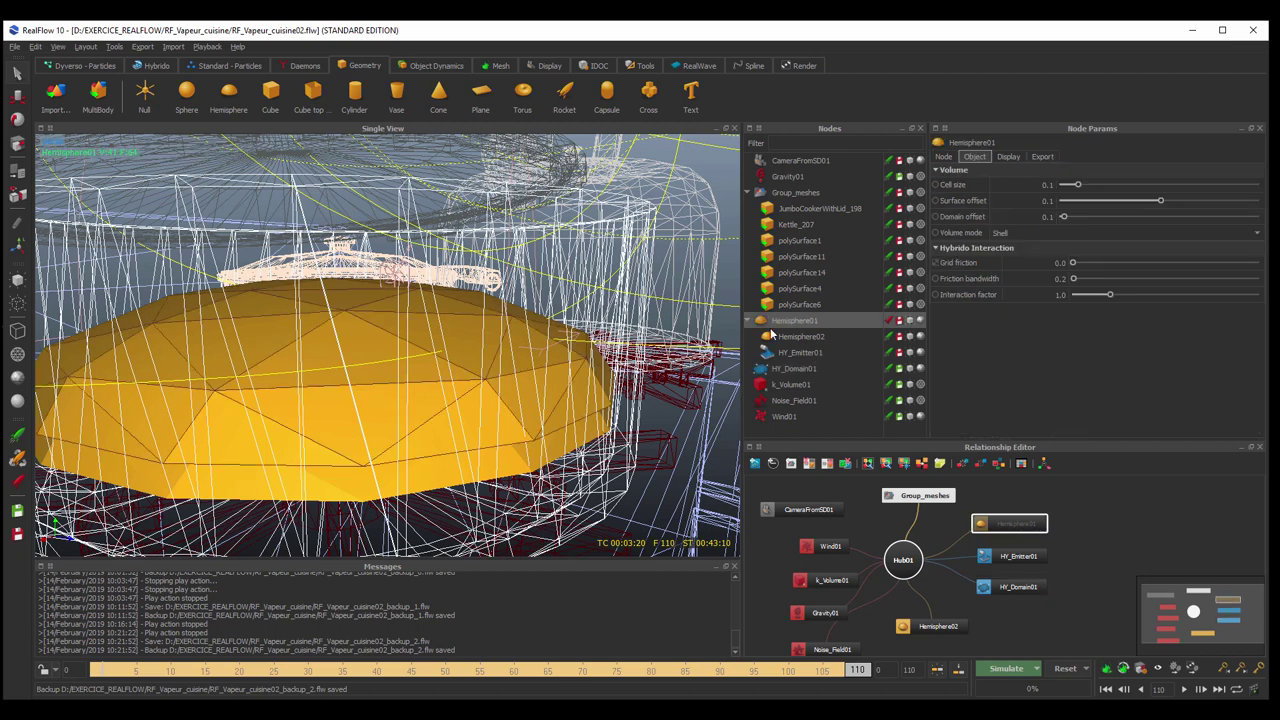
{"action": "left_click", "coordinate": [155, 67]}
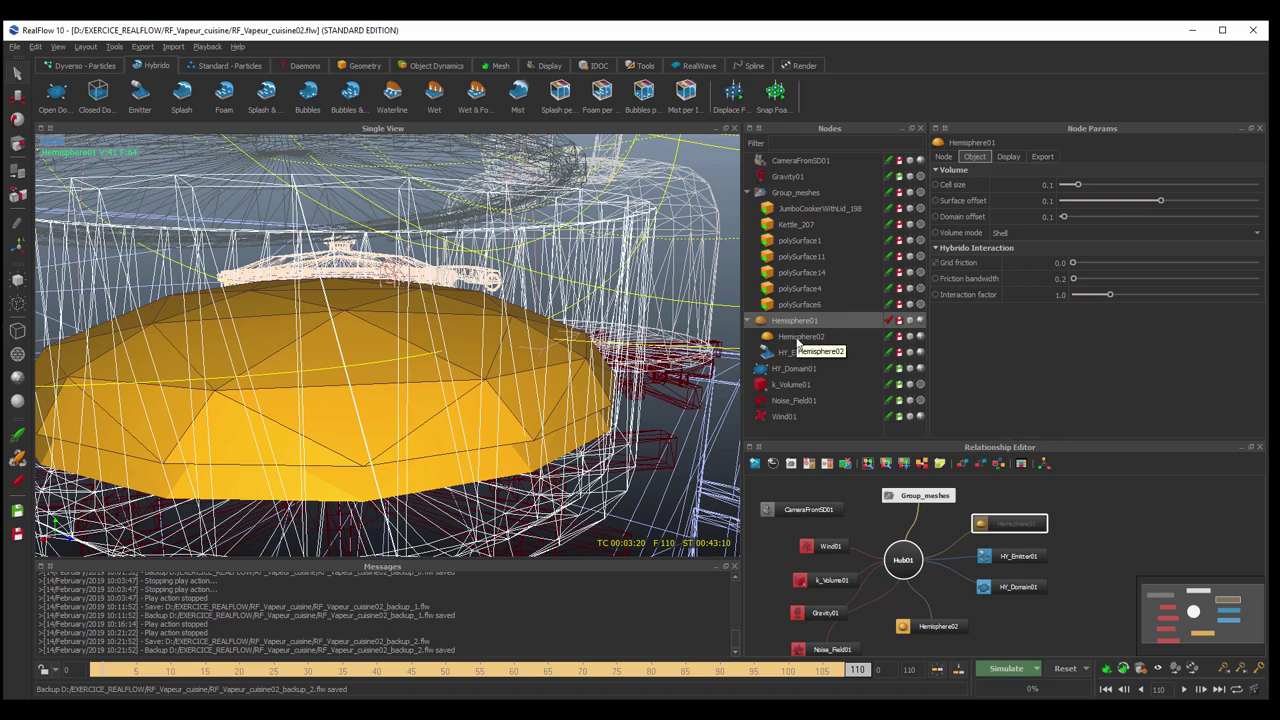
Step: Select HY_Emitter01 to show its Stream emission from Hemisphere01 at speed 2.0
{"action": "left_click", "coordinate": [800, 352]}
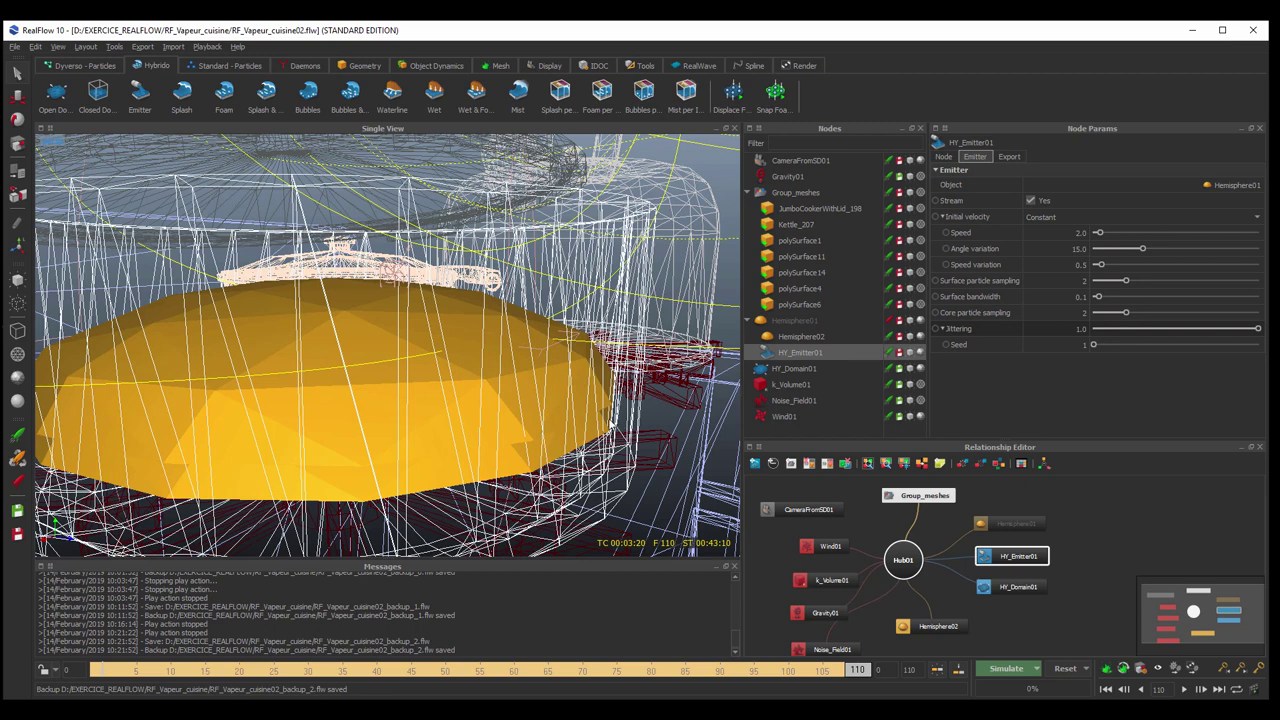
Step: Show HY_Domain01's Domain settings (cell size 0.2, density 100, vorticity boost 26.07) and jump to frame 60
{"action": "left_click", "coordinate": [794, 369]}
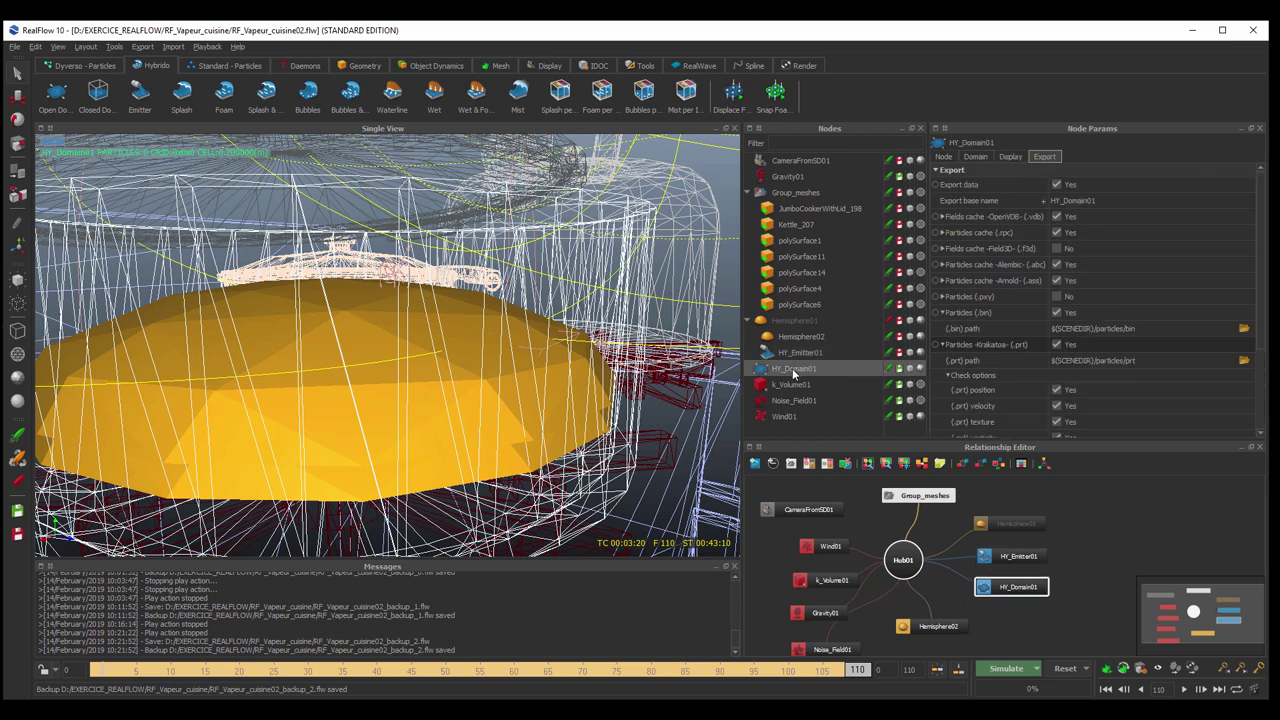
{"action": "left_click", "coordinate": [976, 157]}
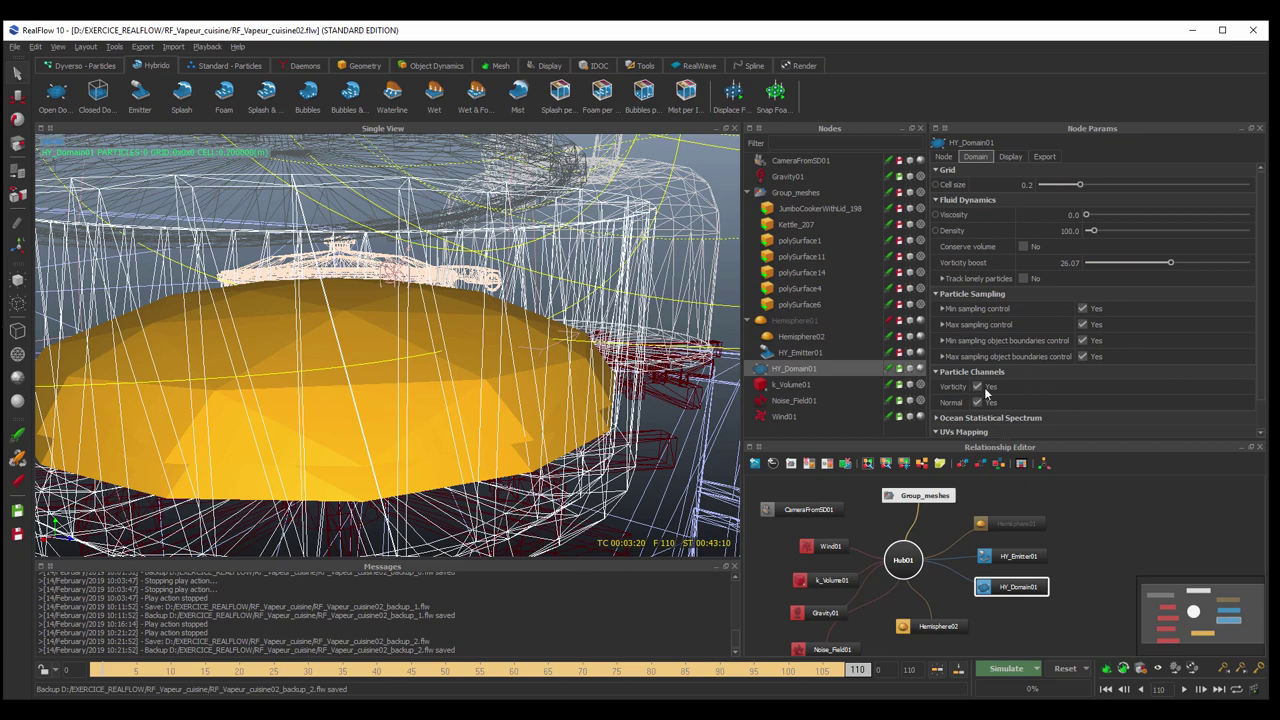
{"action": "scroll", "coordinate": [1024, 414], "scroll_direction": "down", "scroll_amount": 1}
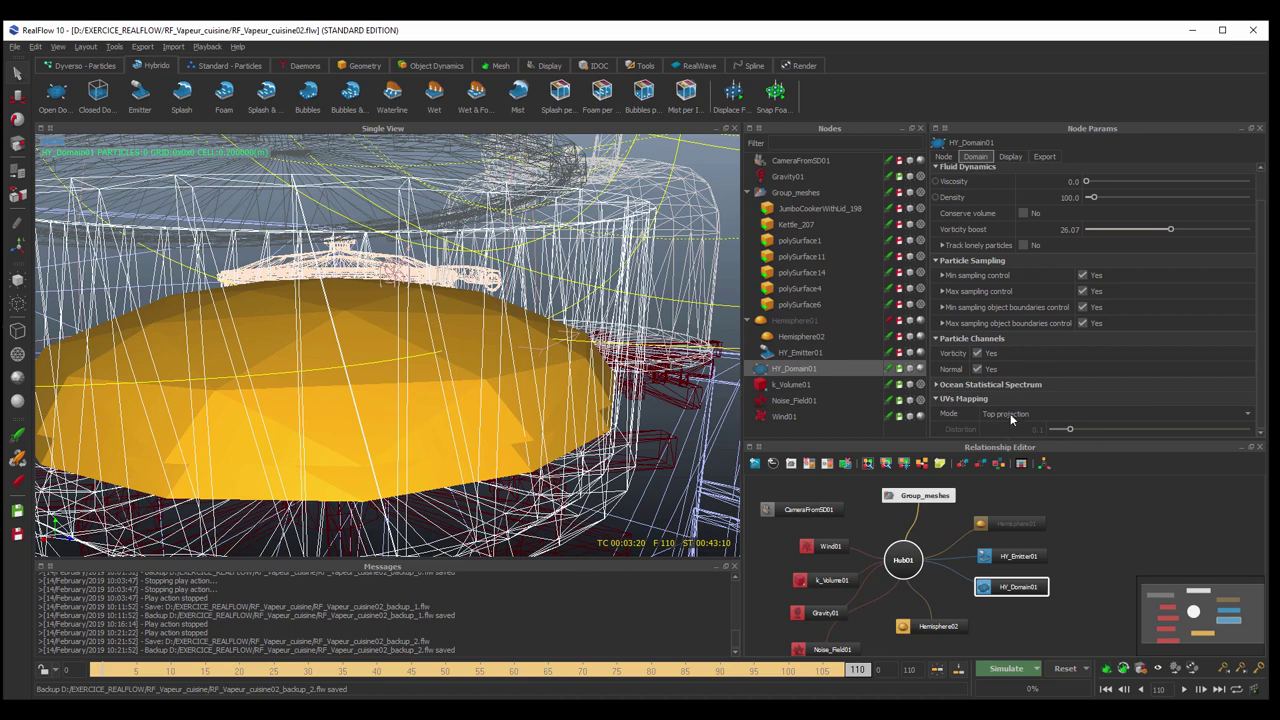
{"action": "left_click", "coordinate": [940, 399]}
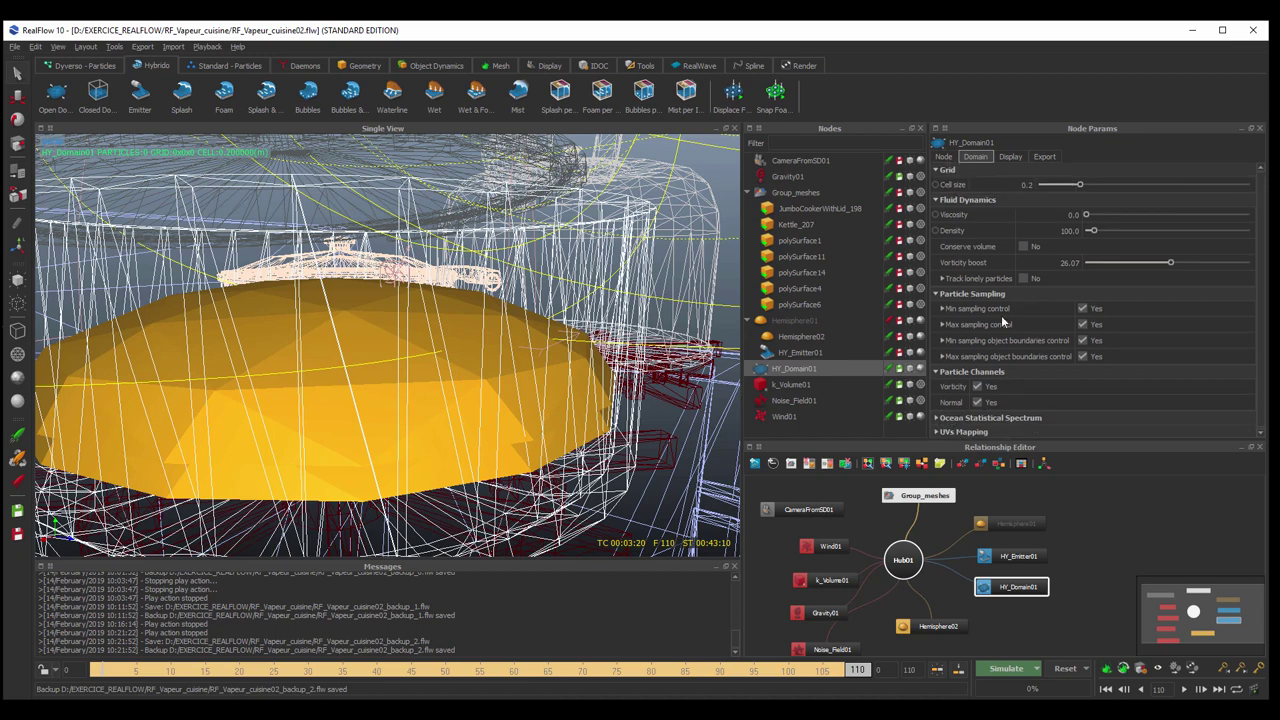
{"action": "left_click", "coordinate": [515, 671]}
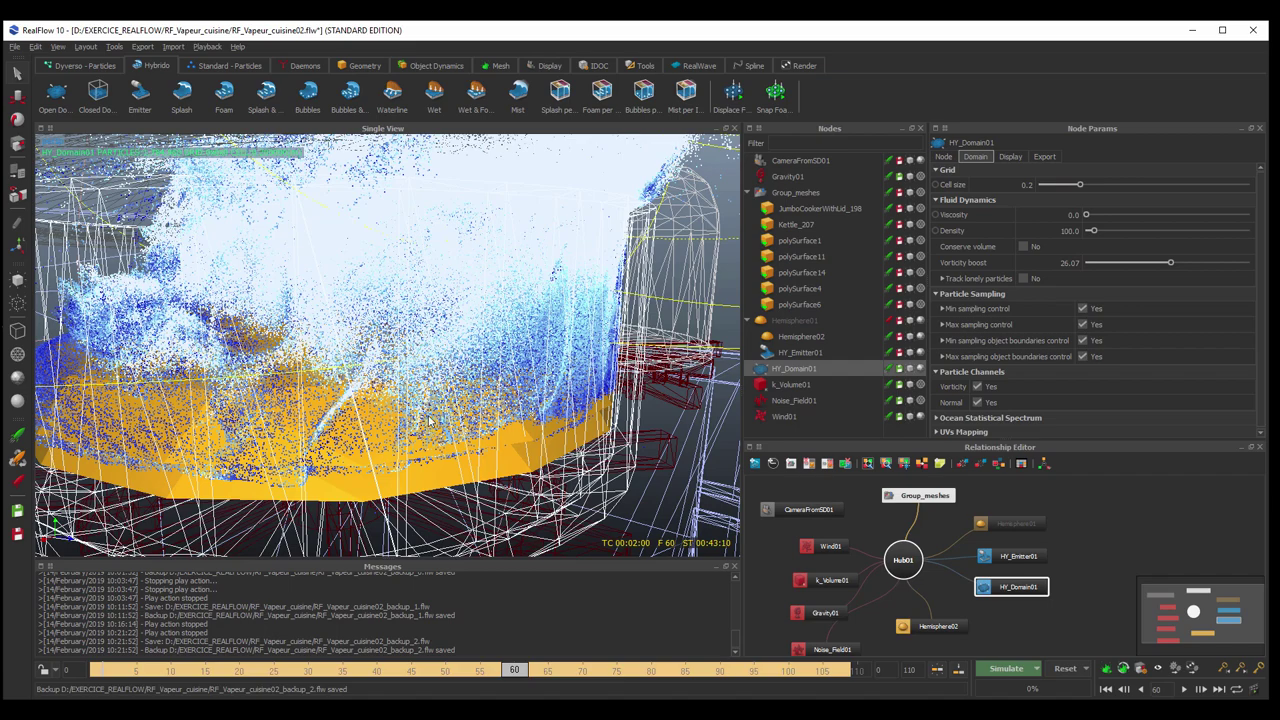
Step: Orbit and zoom around the pot and kettle to inspect the steam particles from several angles
{"action": "left_click_drag", "start_coordinate": [433, 420], "coordinate": [438, 409], "text": "alt"}
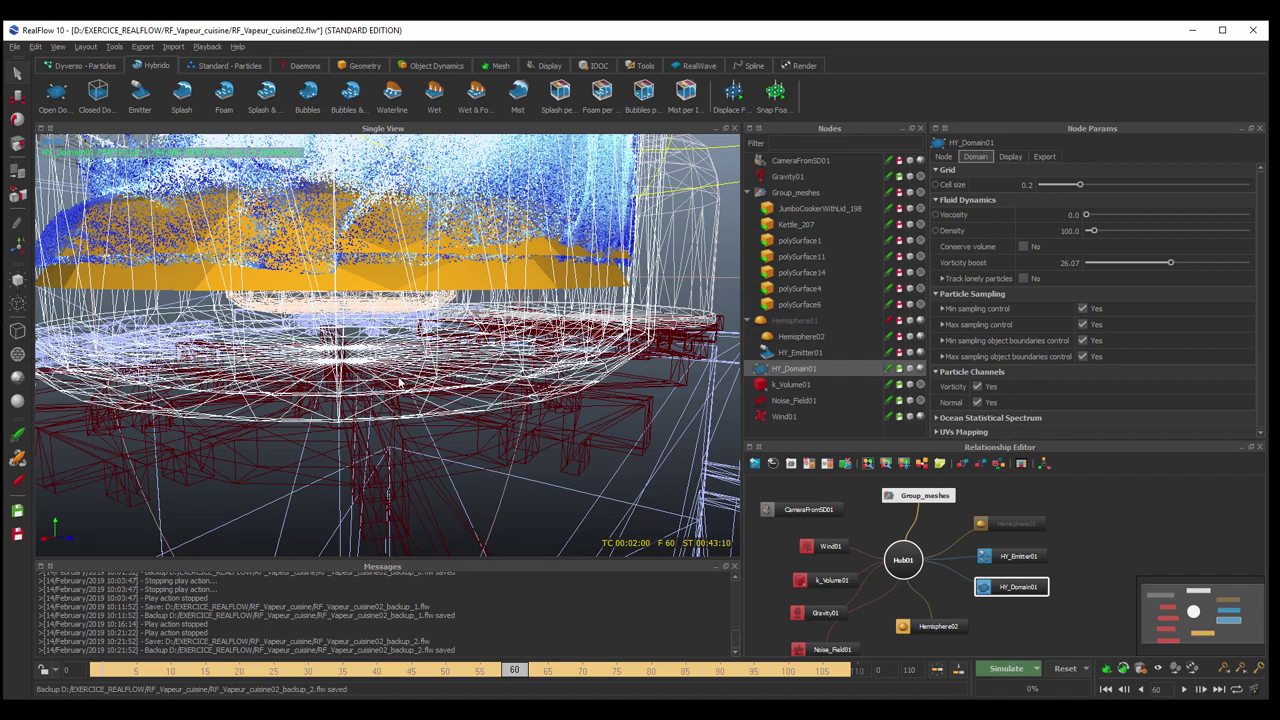
{"action": "mouse_move", "coordinate": [397, 384]}
{"action": "left_mouse_down", "text": "alt"}
{"action": "mouse_move", "coordinate": [381, 395]}
{"action": "mouse_move", "coordinate": [435, 381]}
{"action": "mouse_move", "coordinate": [420, 383]}
{"action": "mouse_move", "coordinate": [440, 400]}
{"action": "left_mouse_up", "text": "alt"}
{"action": "scroll", "coordinate": [420, 384], "scroll_direction": "up", "scroll_amount": 3}
{"action": "scroll", "coordinate": [416, 386], "scroll_direction": "down", "scroll_amount": 2}
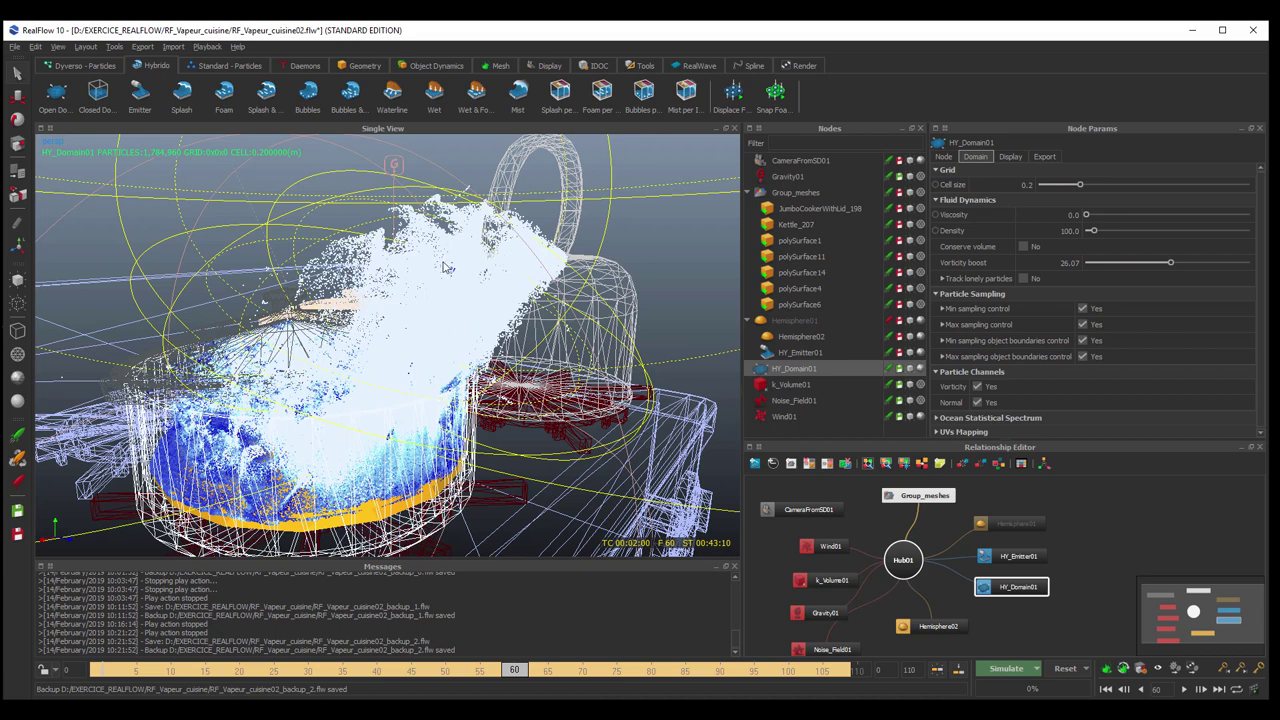
{"action": "mouse_move", "coordinate": [355, 403]}
{"action": "left_mouse_down", "text": "alt"}
{"action": "mouse_move", "coordinate": [387, 398]}
{"action": "mouse_move", "coordinate": [372, 390]}
{"action": "left_mouse_up", "text": "alt"}
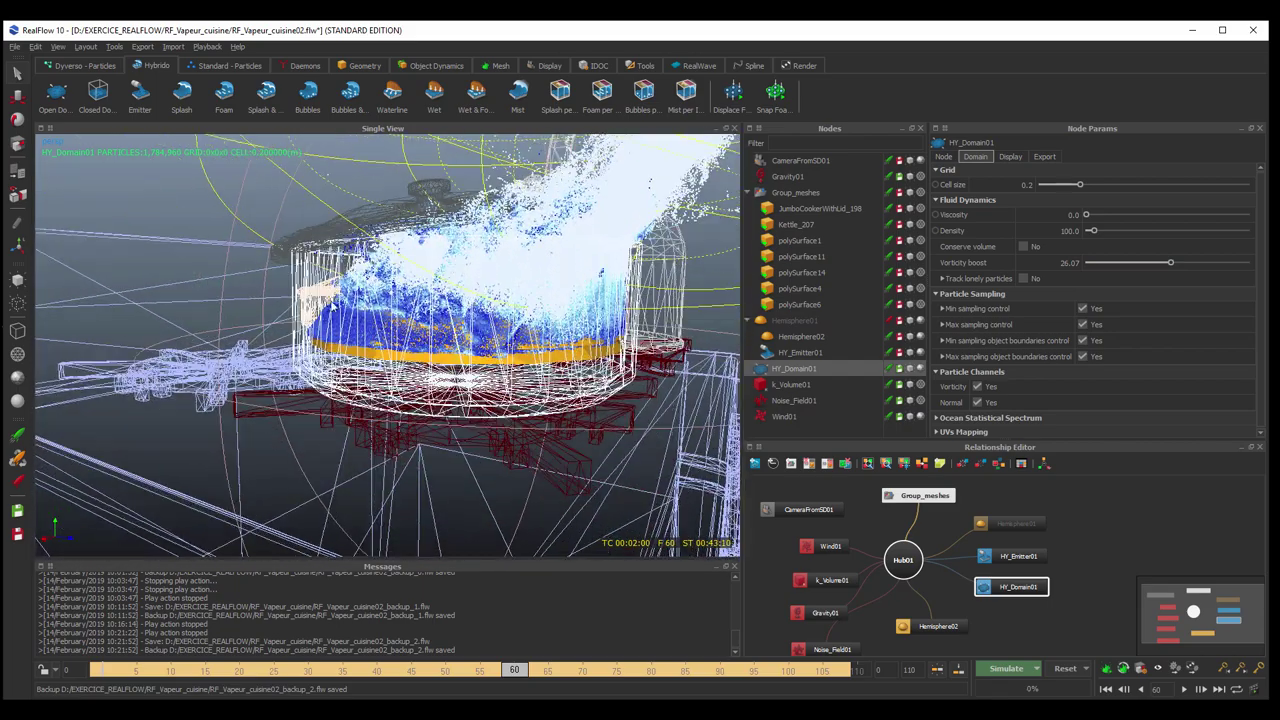
{"action": "scroll", "coordinate": [348, 303], "scroll_direction": "up", "scroll_amount": 5}
{"action": "scroll", "coordinate": [357, 307], "scroll_direction": "down", "scroll_amount": 5}
{"action": "mouse_move", "coordinate": [357, 307]}
{"action": "left_mouse_down", "text": "alt"}
{"action": "mouse_move", "coordinate": [309, 337]}
{"action": "mouse_move", "coordinate": [329, 338]}
{"action": "left_mouse_up", "text": "alt"}
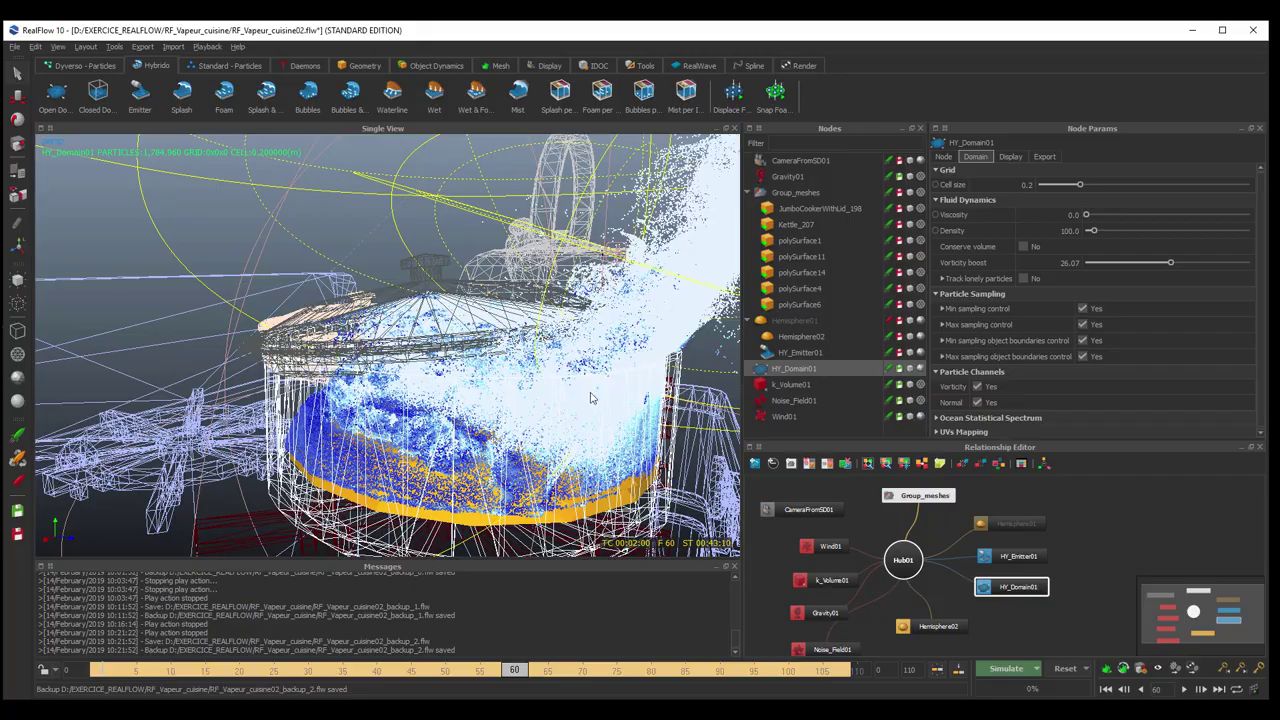
{"action": "left_click_drag", "start_coordinate": [574, 401], "coordinate": [560, 405], "text": "alt"}
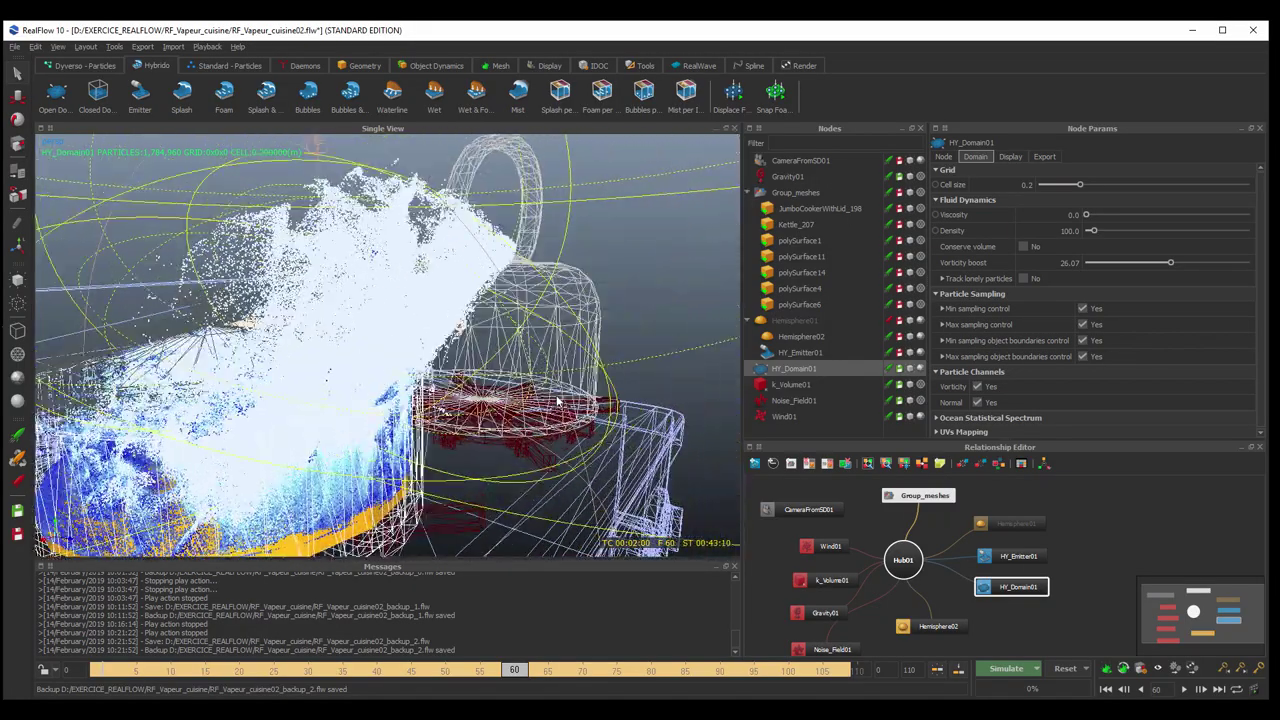
{"action": "right_click_drag", "start_coordinate": [560, 405], "coordinate": [542, 408], "text": "alt"}
{"action": "left_click_drag", "start_coordinate": [542, 408], "coordinate": [544, 410], "text": "alt"}
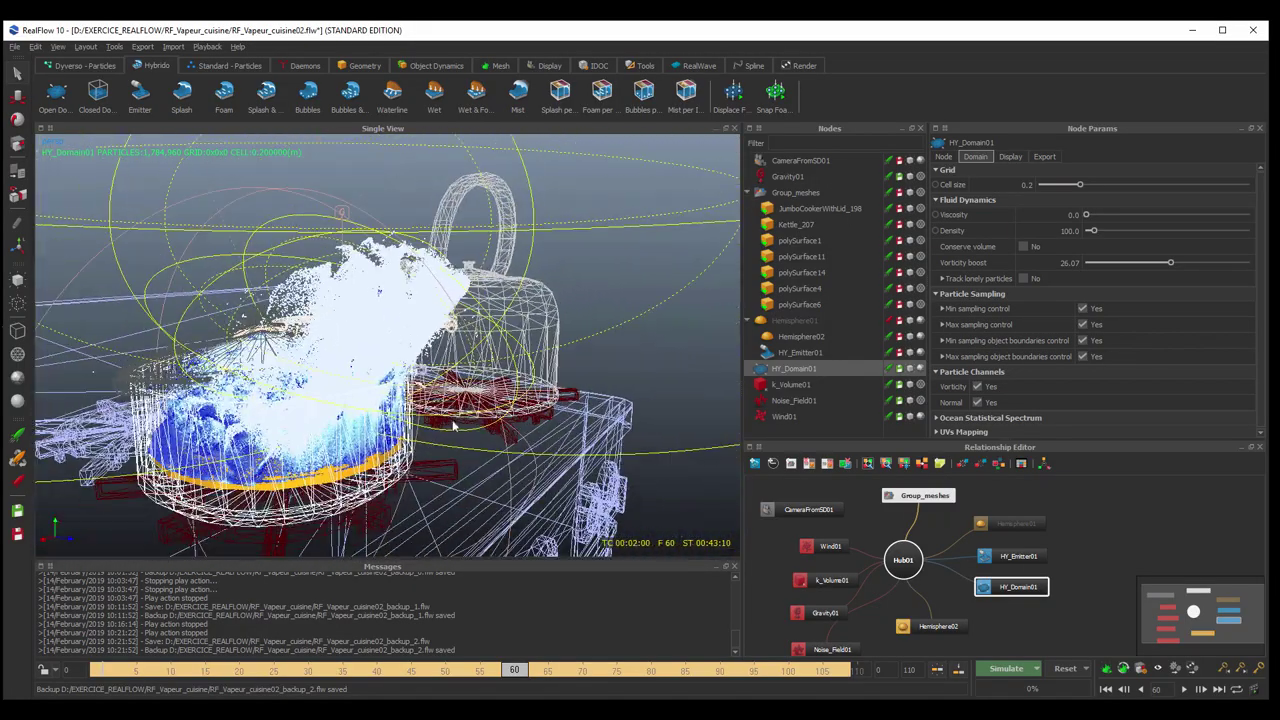
{"action": "left_click_drag", "start_coordinate": [456, 426], "coordinate": [458, 428], "text": "alt"}
{"action": "left_click_drag", "start_coordinate": [528, 368], "coordinate": [505, 389], "text": "alt"}
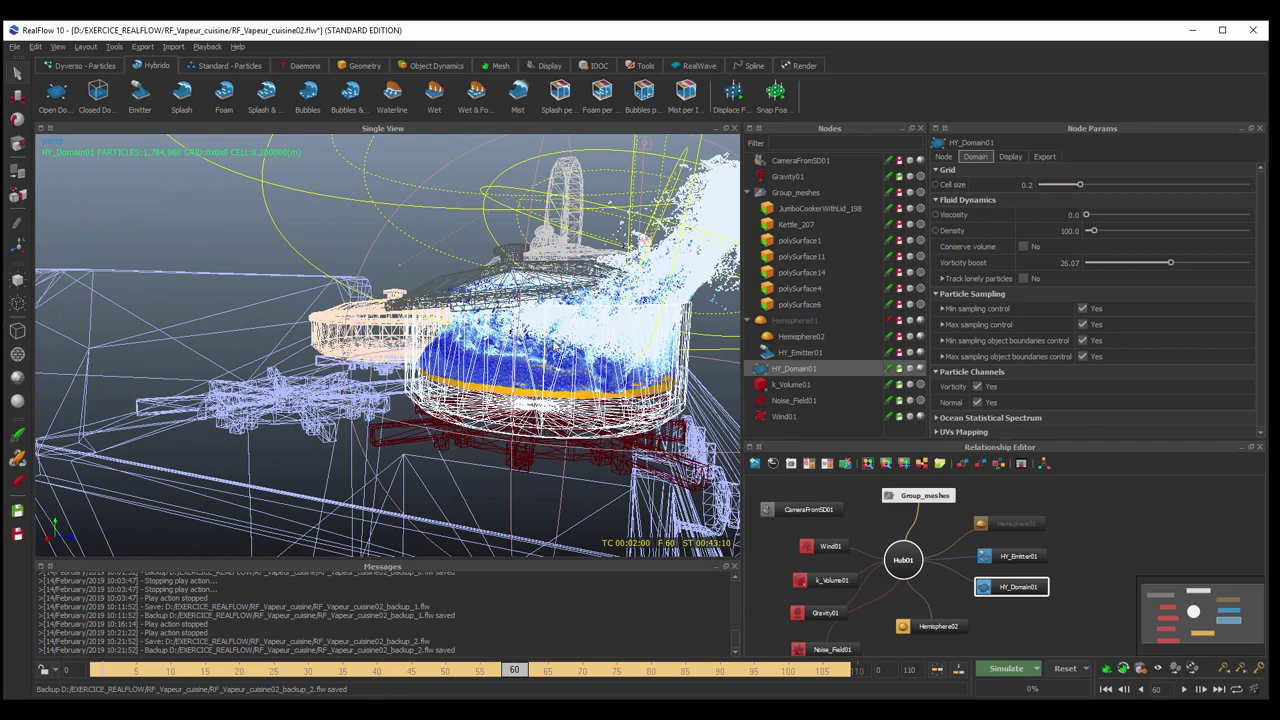
{"action": "scroll", "coordinate": [555, 348], "scroll_direction": "up", "scroll_amount": 3}
{"action": "scroll", "coordinate": [522, 356], "scroll_direction": "up", "scroll_amount": 2}
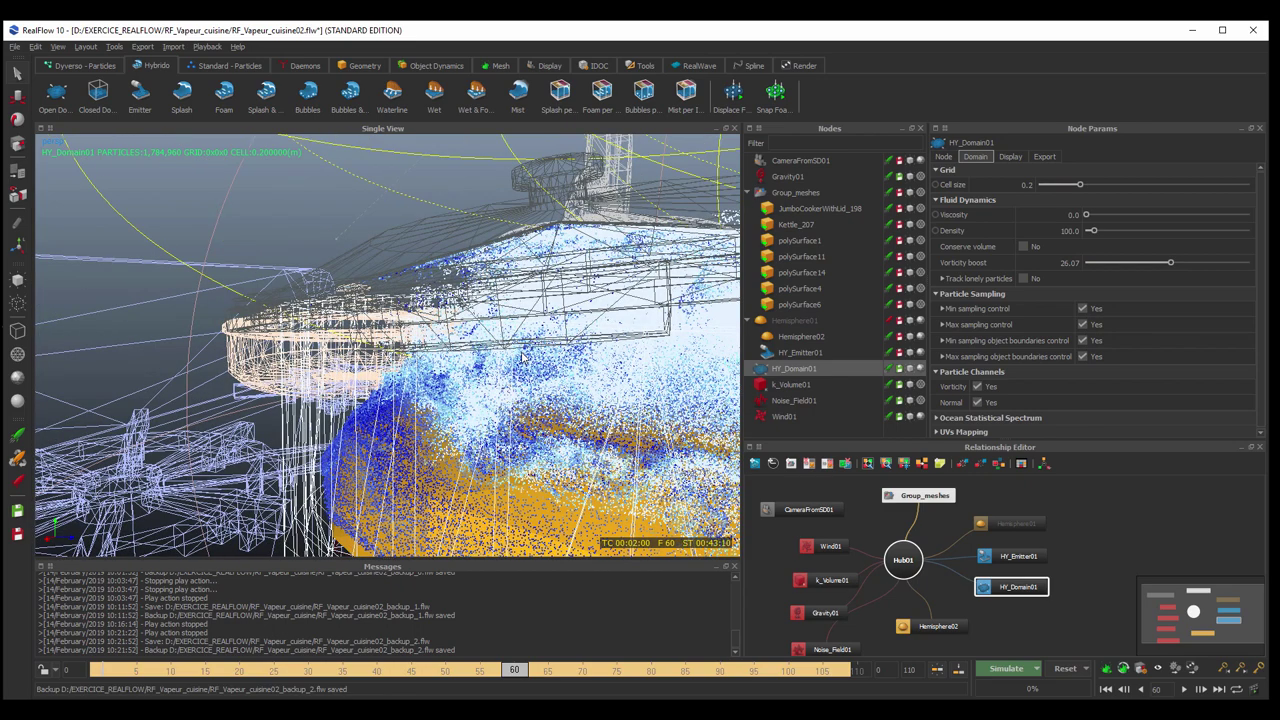
{"action": "scroll", "coordinate": [515, 340], "scroll_direction": "up", "scroll_amount": 3}
{"action": "scroll", "coordinate": [507, 330], "scroll_direction": "up", "scroll_amount": 2}
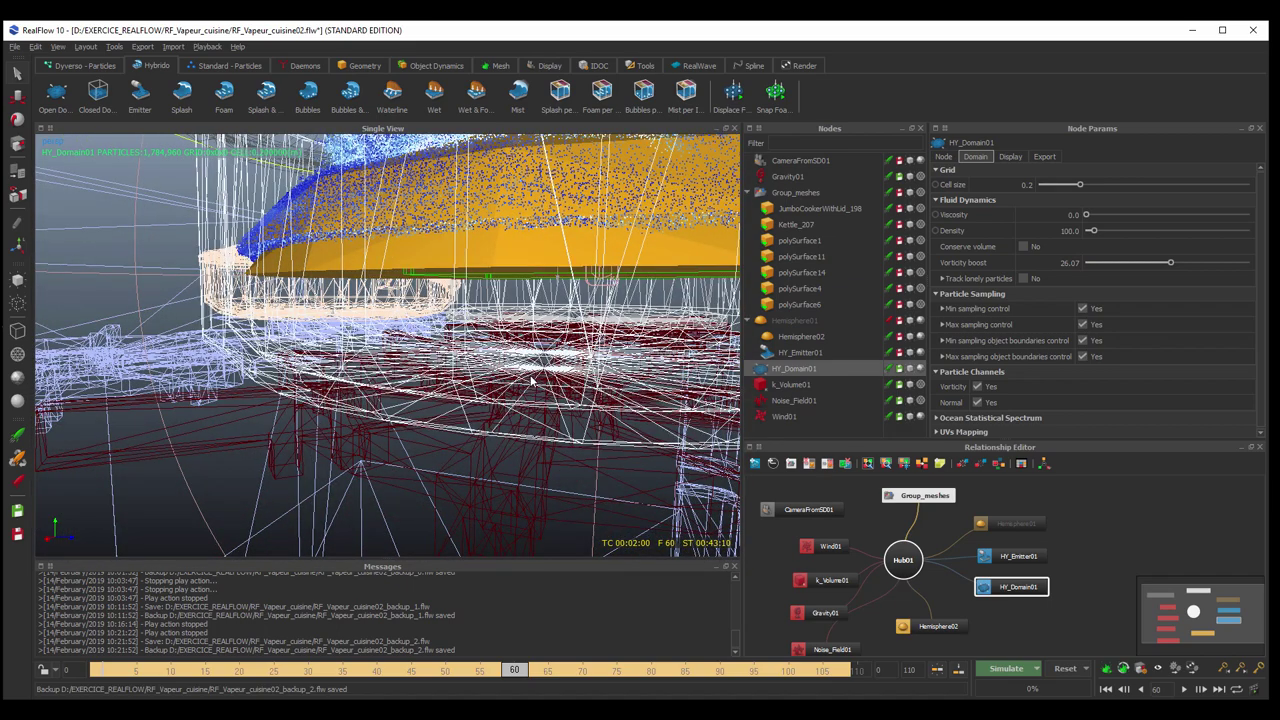
{"action": "scroll", "coordinate": [540, 362], "scroll_direction": "down", "scroll_amount": 5}
{"action": "scroll", "coordinate": [535, 356], "scroll_direction": "down", "scroll_amount": 2}
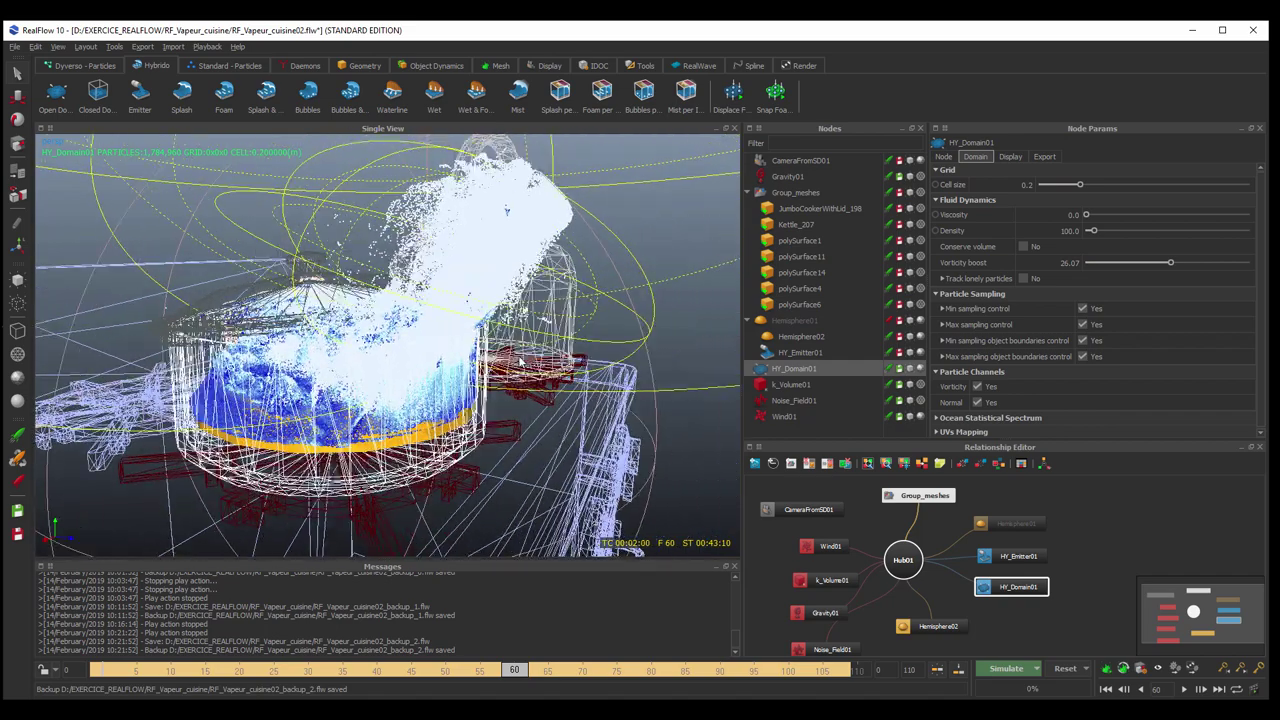
{"action": "left_click_drag", "start_coordinate": [523, 362], "coordinate": [532, 348], "text": "alt"}
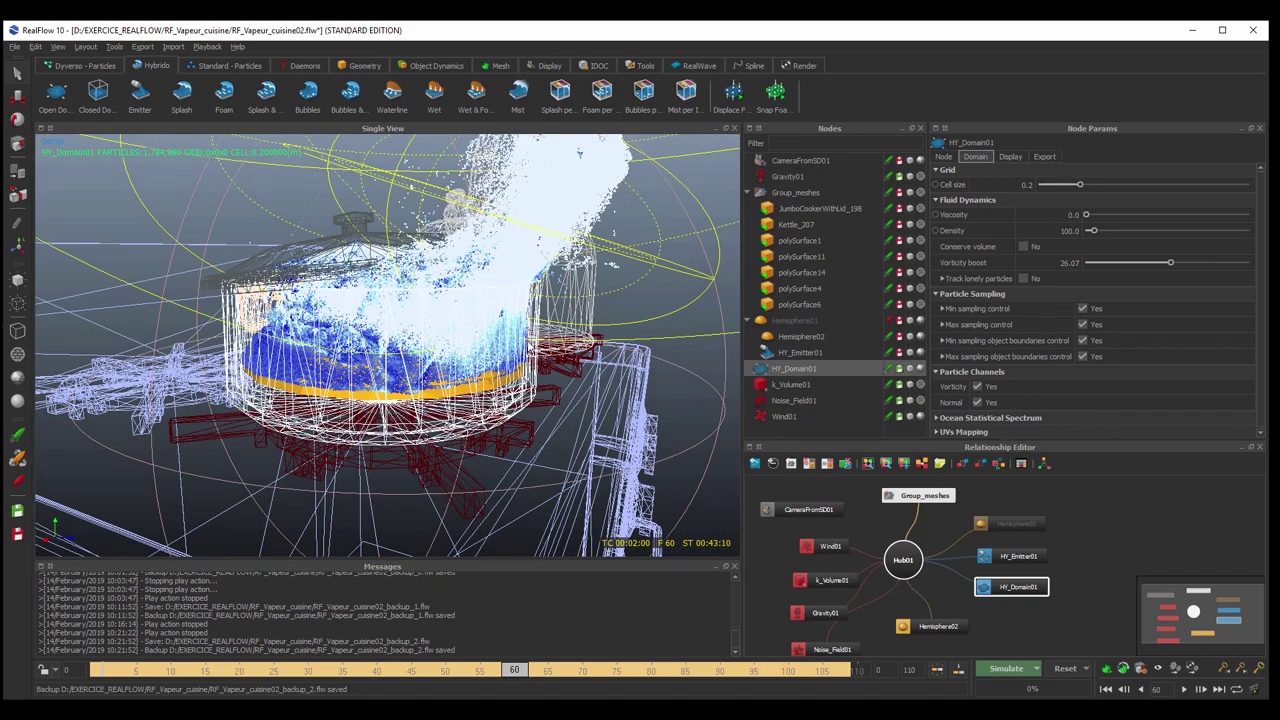
{"action": "left_click_drag", "start_coordinate": [532, 348], "coordinate": [455, 340], "text": "alt"}
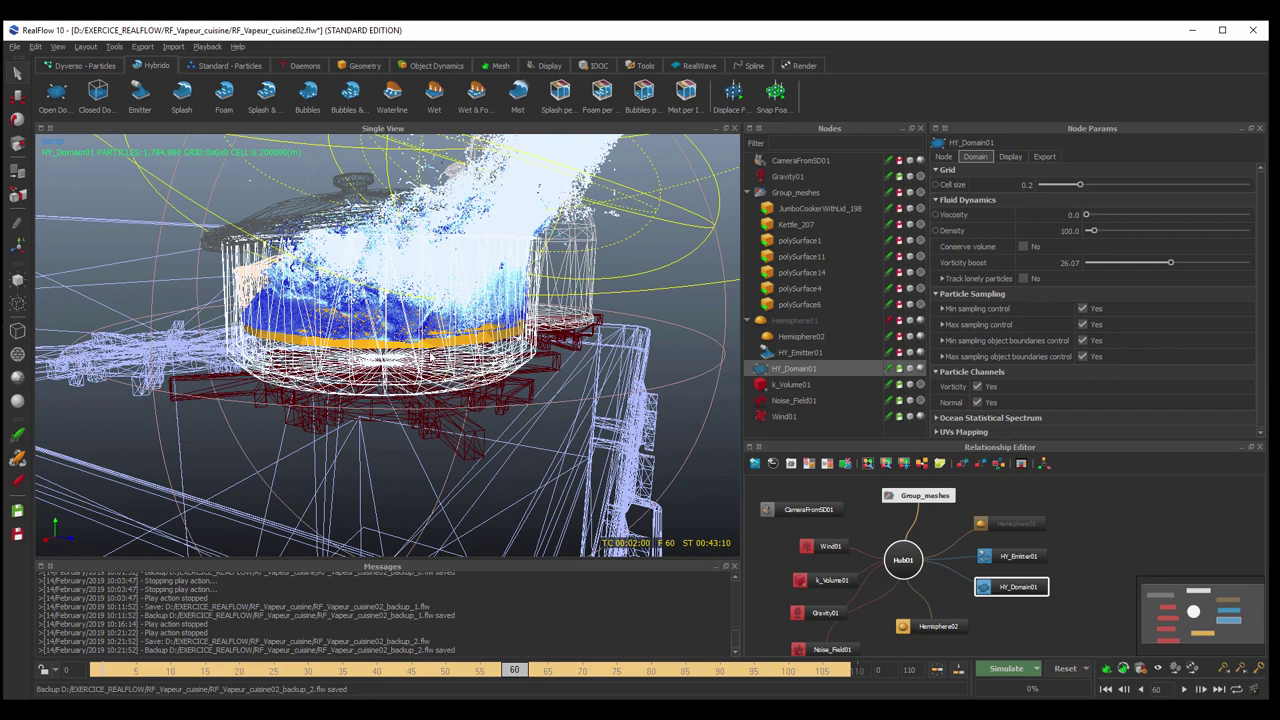
{"action": "left_click_drag", "start_coordinate": [405, 372], "coordinate": [405, 373], "text": "alt"}
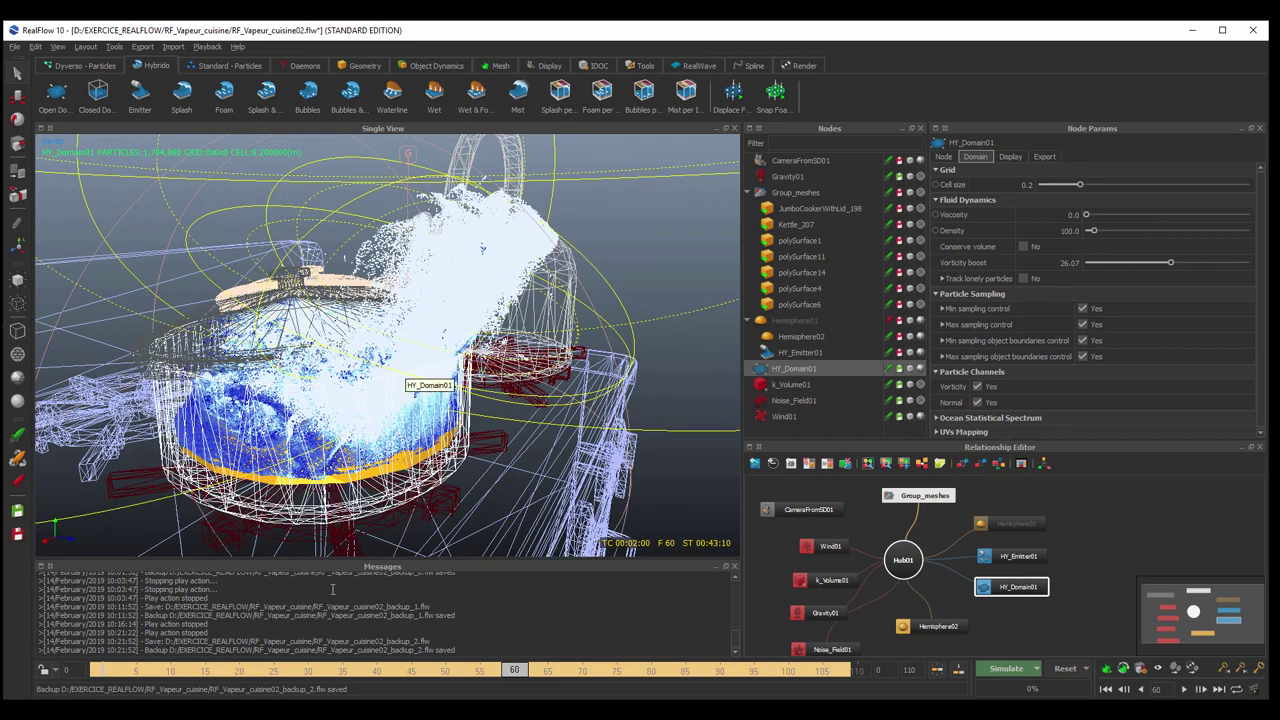
Step: Scrub the timeline from frame 35 to 43 and view the steam from a lower angle
{"action": "left_click", "coordinate": [343, 670]}
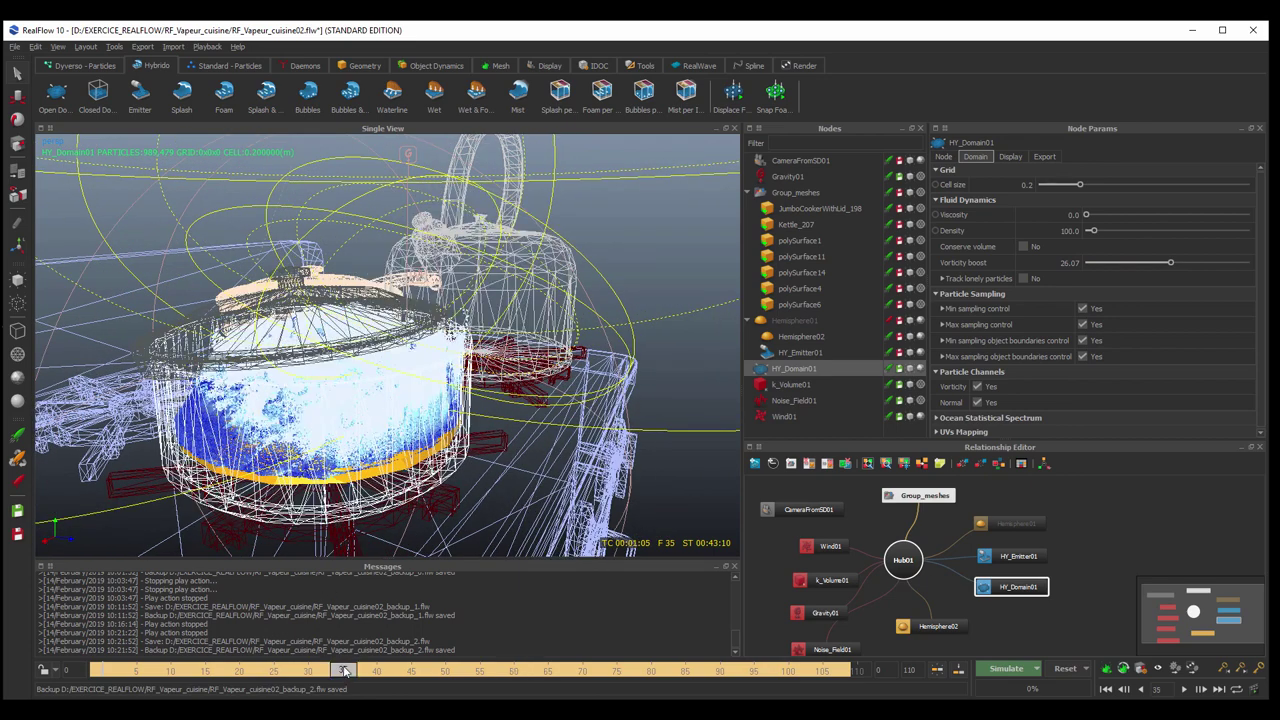
{"action": "left_click_drag", "start_coordinate": [343, 670], "coordinate": [519, 655]}
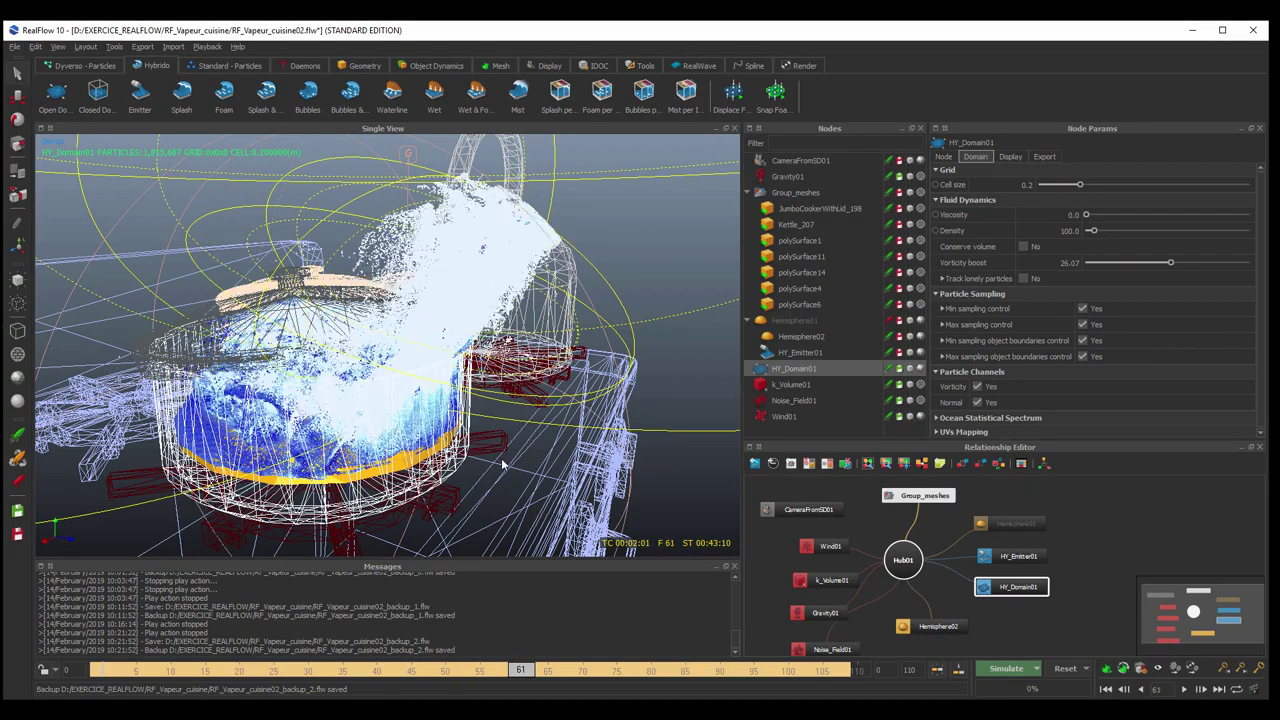
{"action": "left_click_drag", "start_coordinate": [470, 436], "coordinate": [468, 449], "text": "alt"}
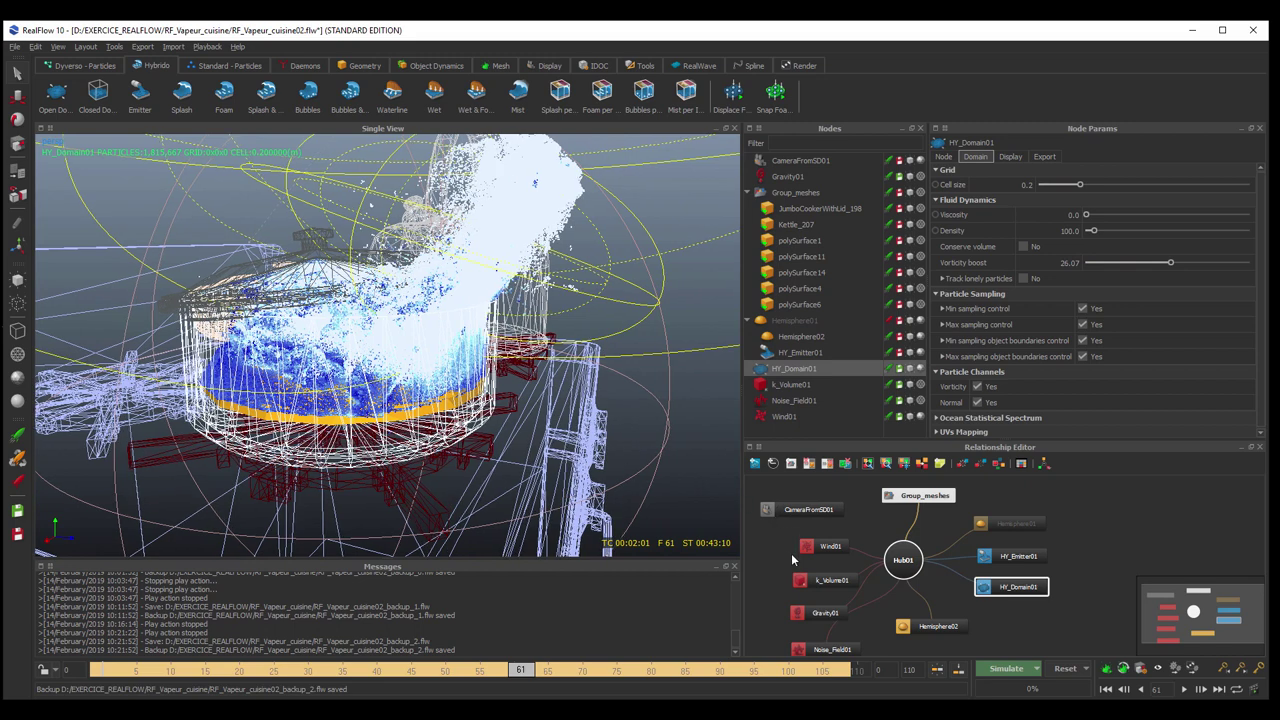
Step: Review Wind01, then show Noise_Field01's settings: sphere falloff 0.227, strength 10.0
{"action": "left_click", "coordinate": [816, 548]}
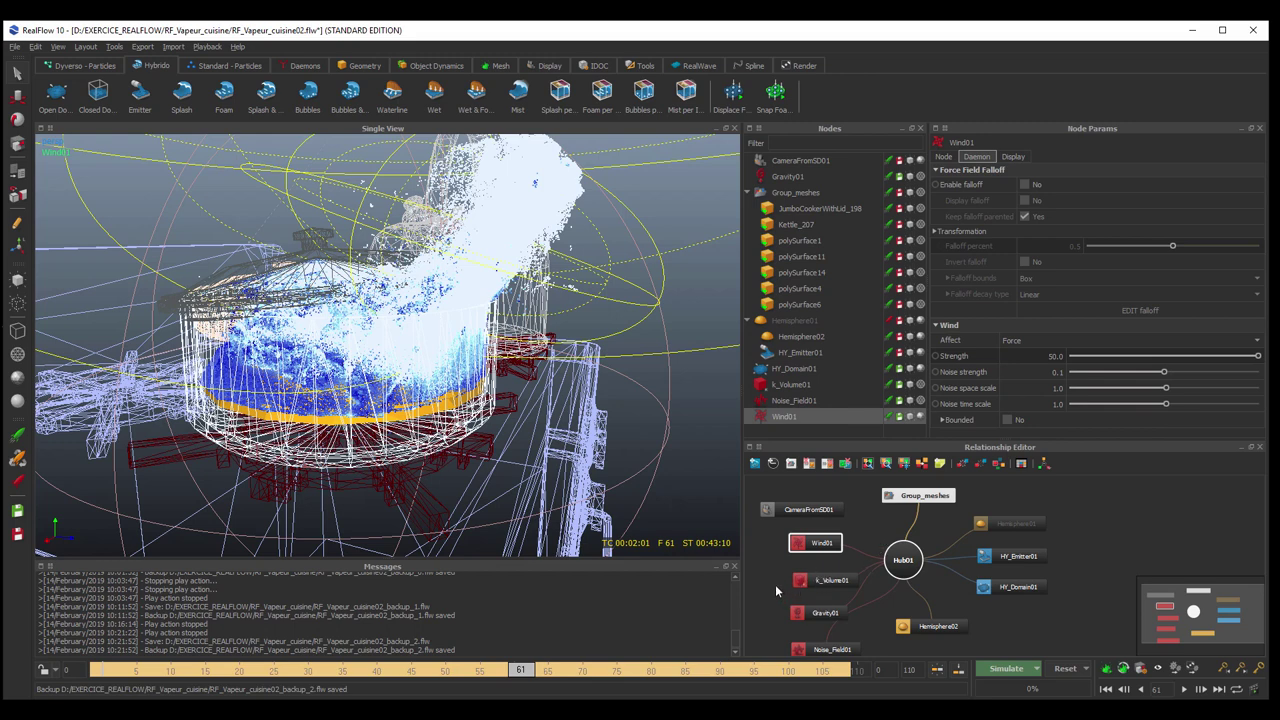
{"action": "middle_click_drag", "start_coordinate": [775, 584], "coordinate": [781, 535]}
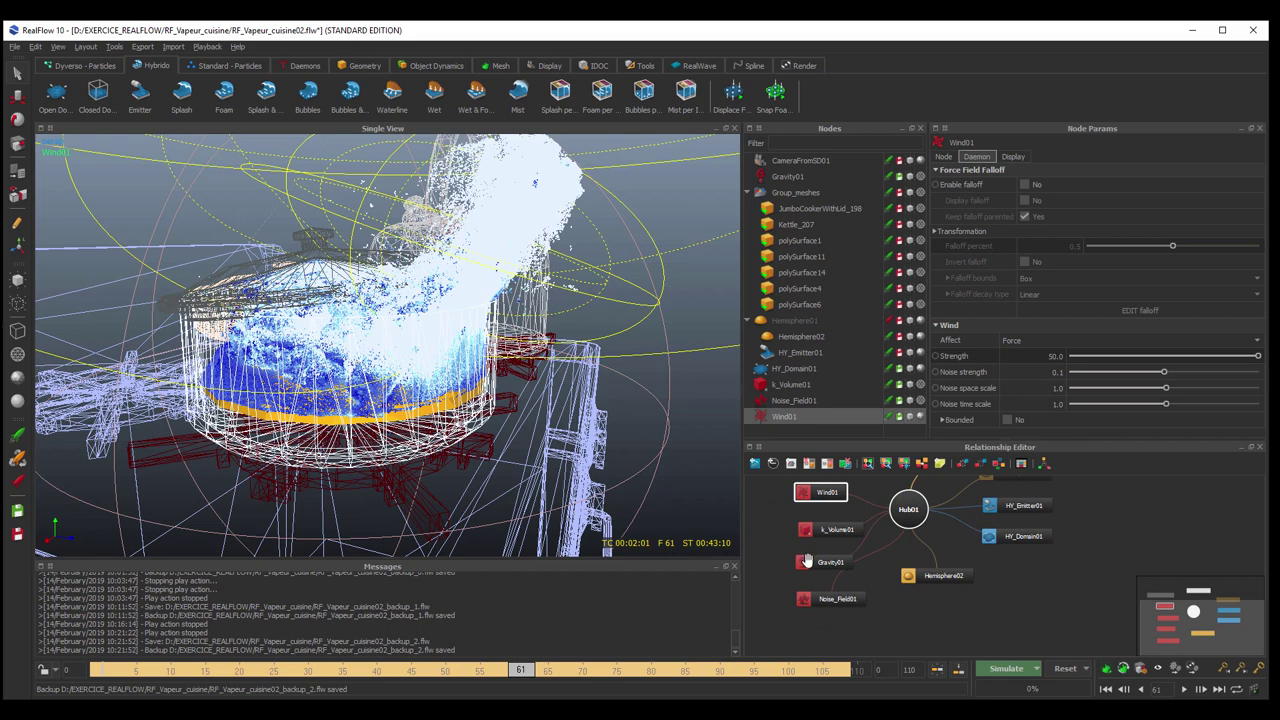
{"action": "left_click", "coordinate": [826, 598]}
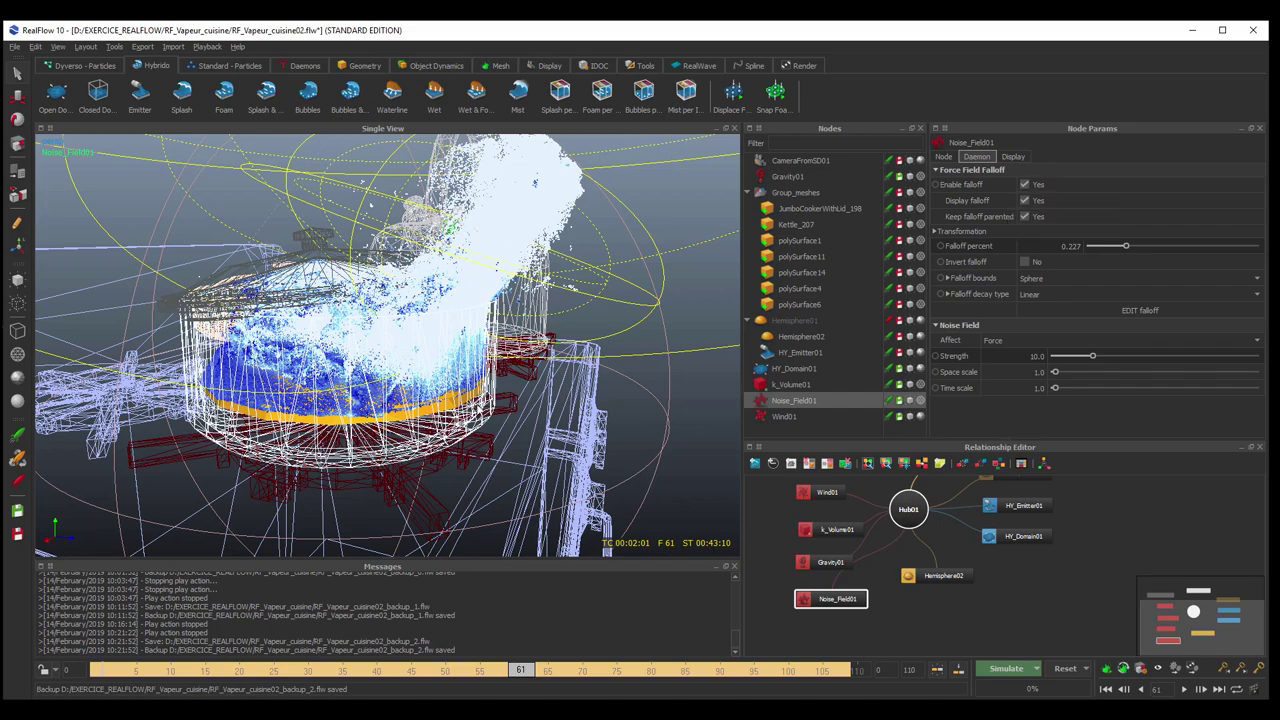
Step: Move the Noise_Field01 falloff sphere over the steam plume above the pot
{"action": "left_click_drag", "start_coordinate": [480, 410], "coordinate": [444, 422], "text": "alt"}
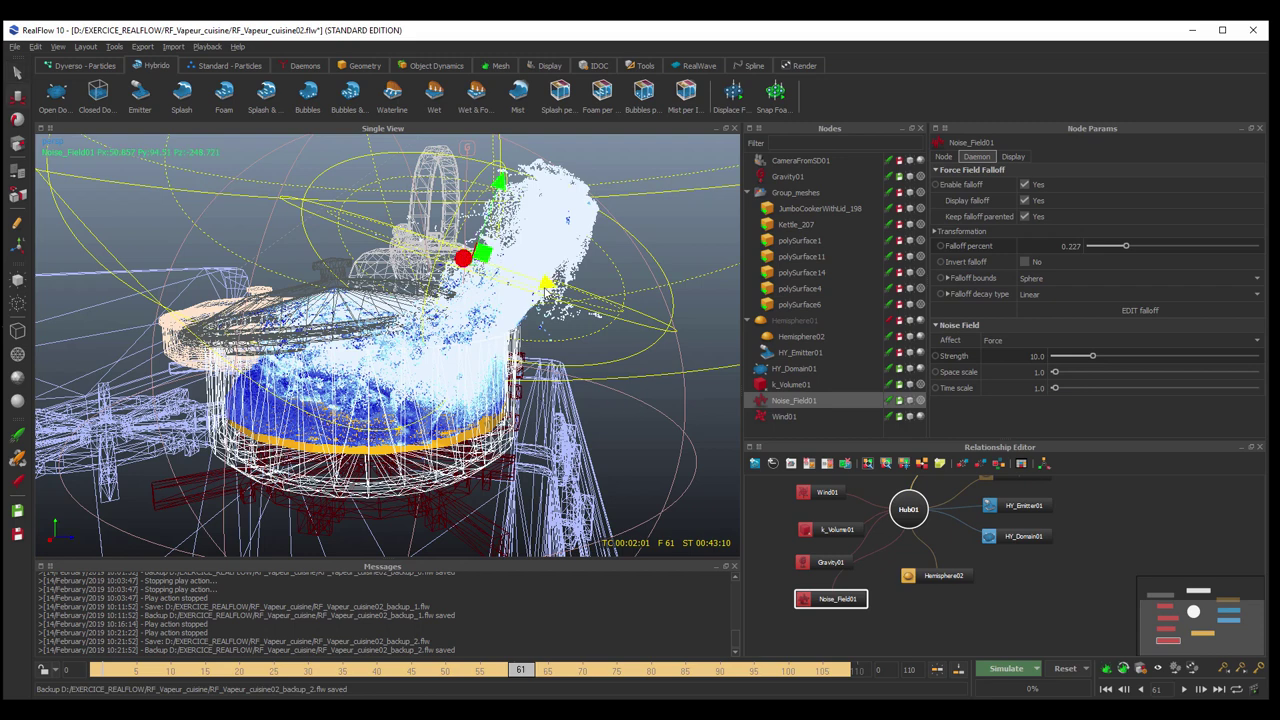
{"action": "mouse_move", "coordinate": [546, 292]}
{"action": "left_mouse_down"}
{"action": "mouse_move", "coordinate": [528, 291]}
{"action": "mouse_move", "coordinate": [543, 284]}
{"action": "left_mouse_up"}
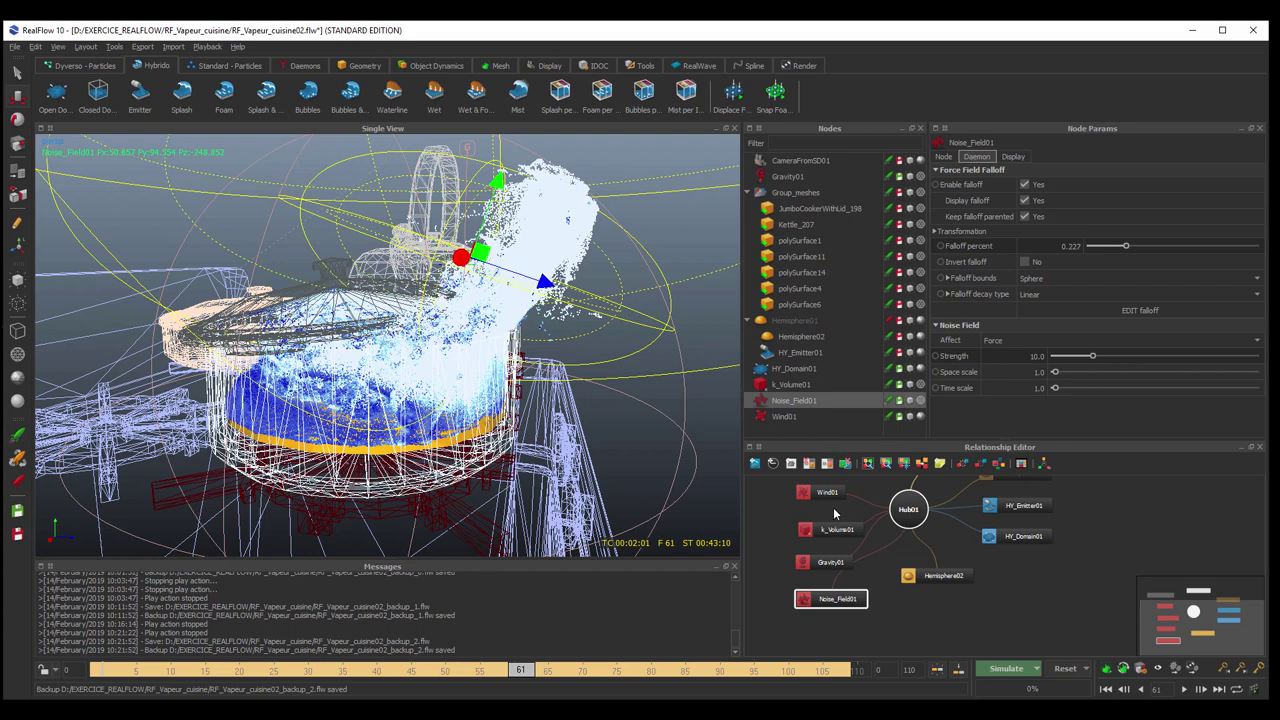
Step: Check Gravity01's strength of 9.8, then select the sphere-shaped k_Volume01 kill volume
{"action": "left_click", "coordinate": [832, 563]}
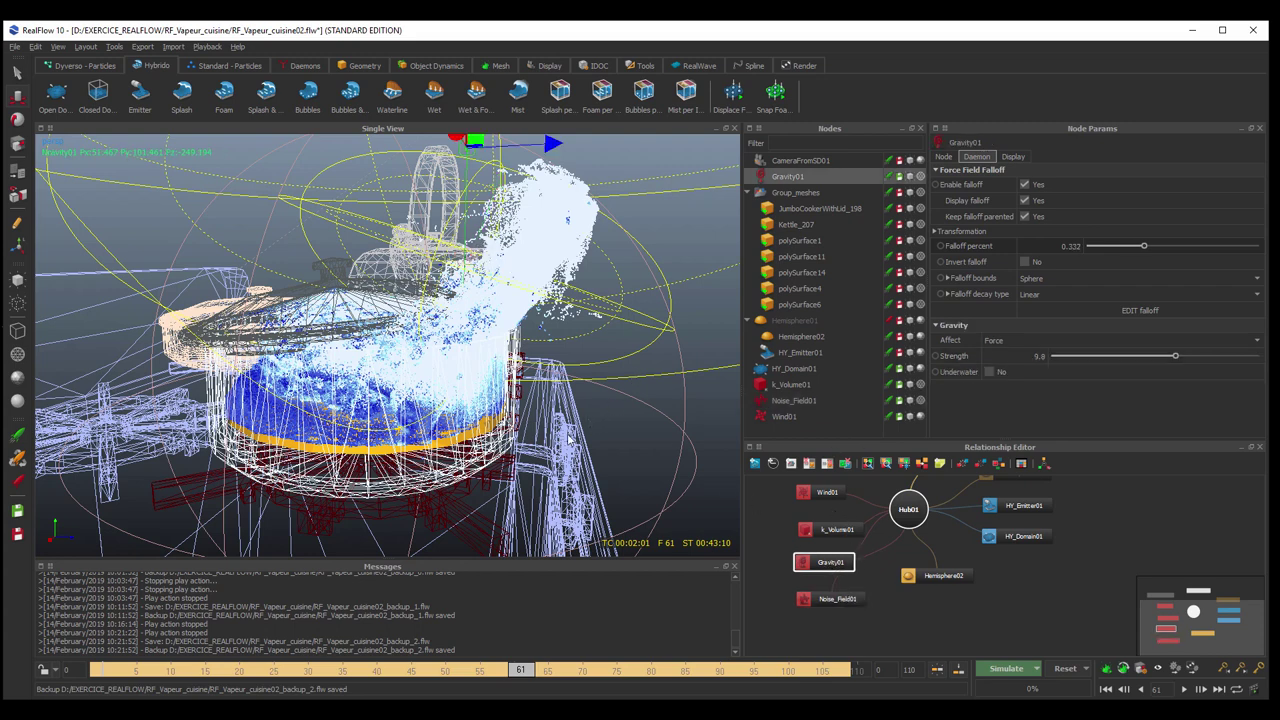
{"action": "left_click_drag", "start_coordinate": [571, 441], "coordinate": [528, 235], "text": "alt"}
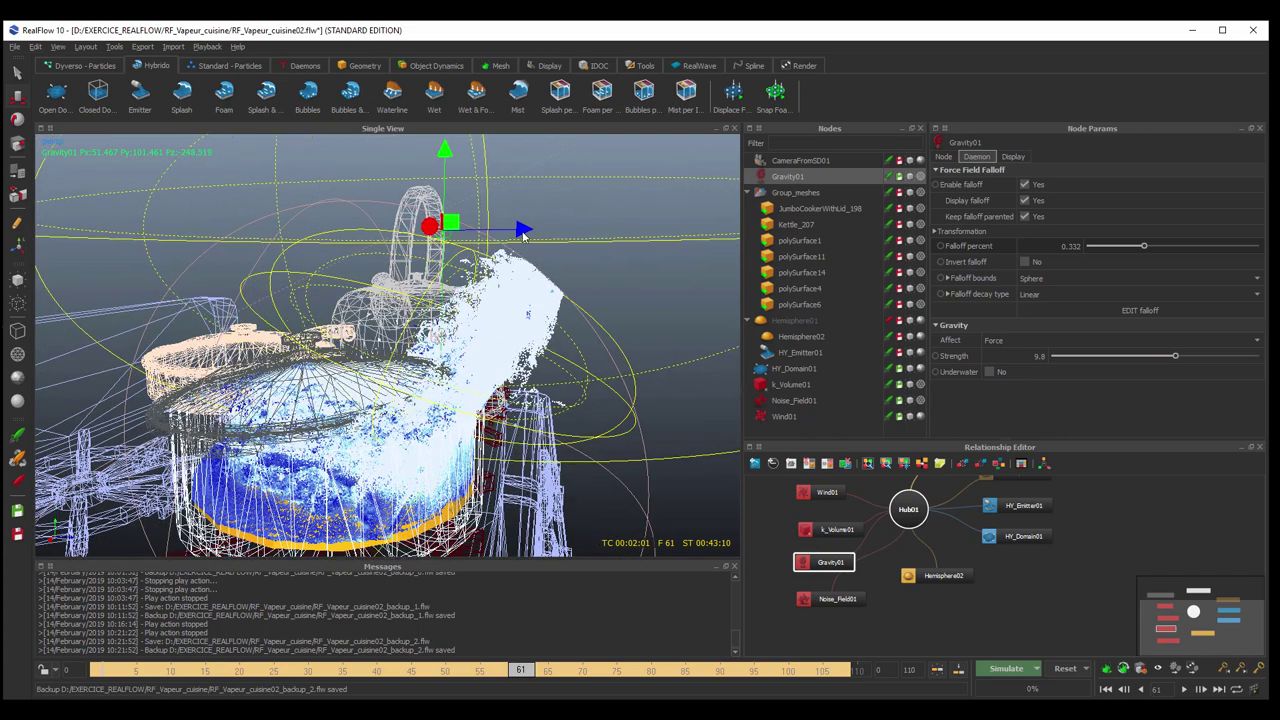
{"action": "mouse_move", "coordinate": [571, 391]}
{"action": "left_mouse_down", "text": "alt"}
{"action": "mouse_move", "coordinate": [583, 381]}
{"action": "mouse_move", "coordinate": [553, 398]}
{"action": "left_mouse_up", "text": "alt"}
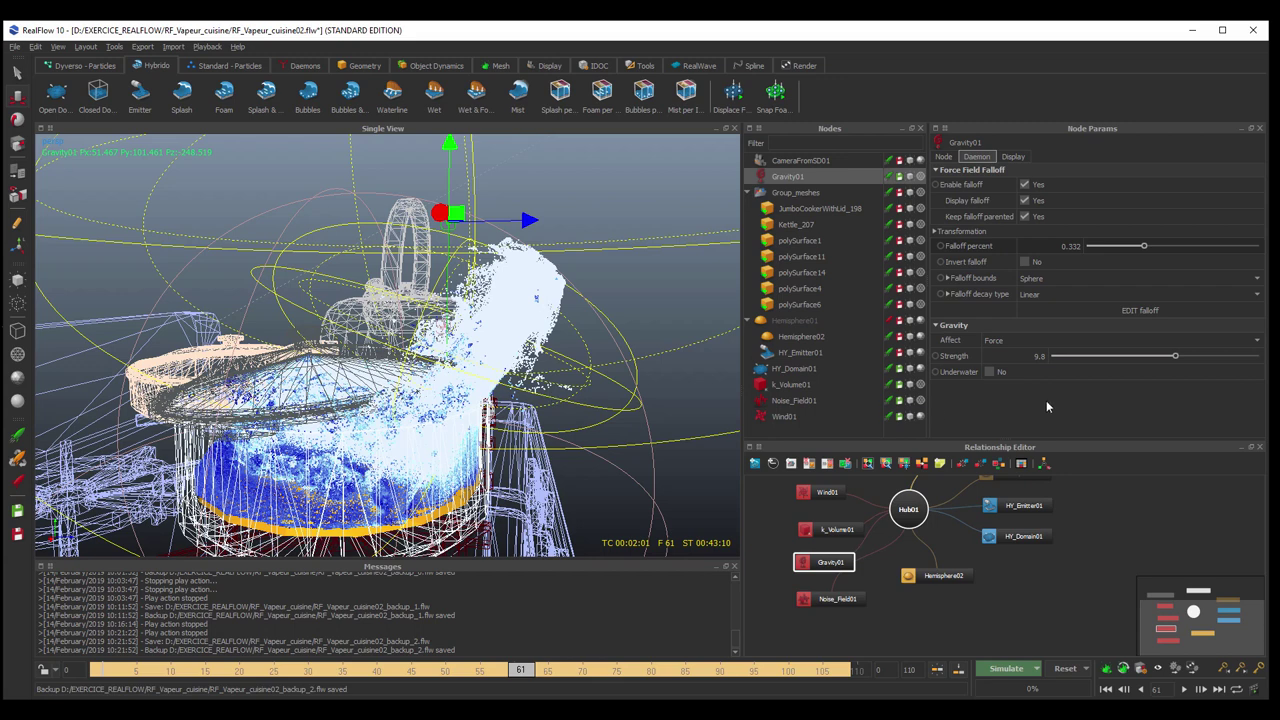
{"action": "double_click", "coordinate": [1036, 358]}
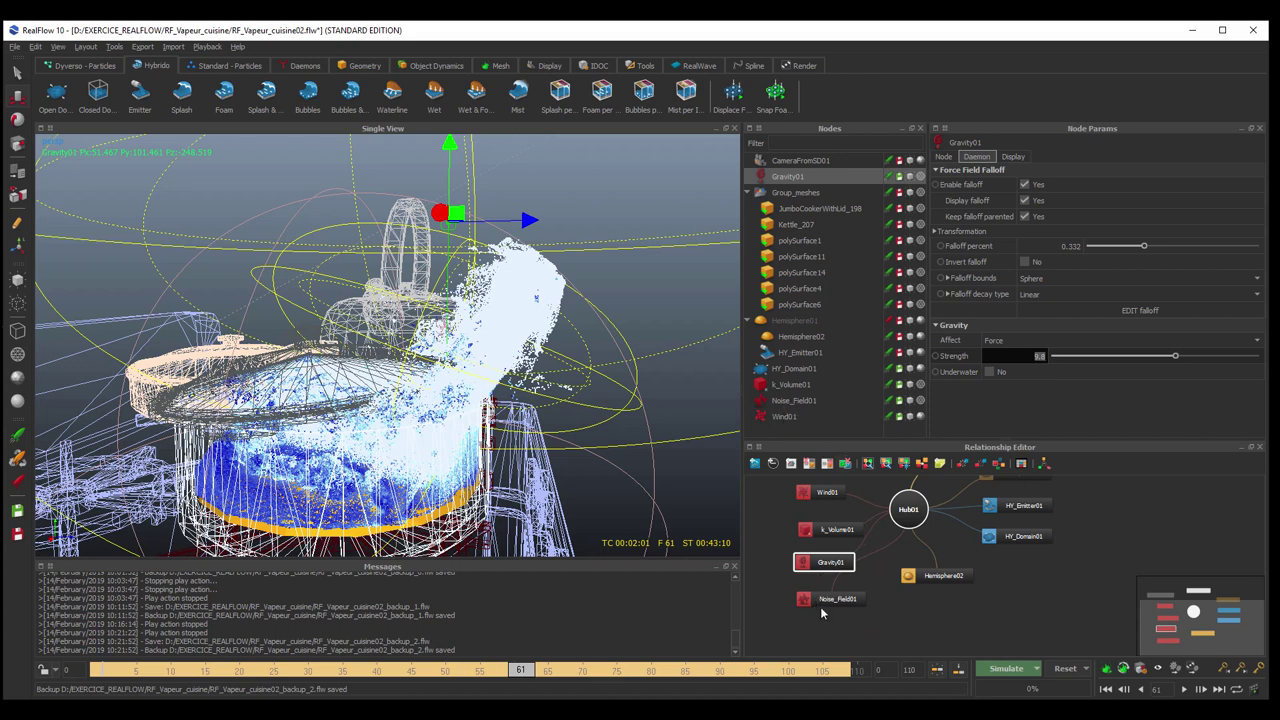
{"action": "left_click", "coordinate": [838, 530]}
{"action": "mouse_move", "coordinate": [540, 440]}
{"action": "left_mouse_down", "text": "alt"}
{"action": "mouse_move", "coordinate": [497, 438]}
{"action": "mouse_move", "coordinate": [640, 426]}
{"action": "left_mouse_up", "text": "alt"}
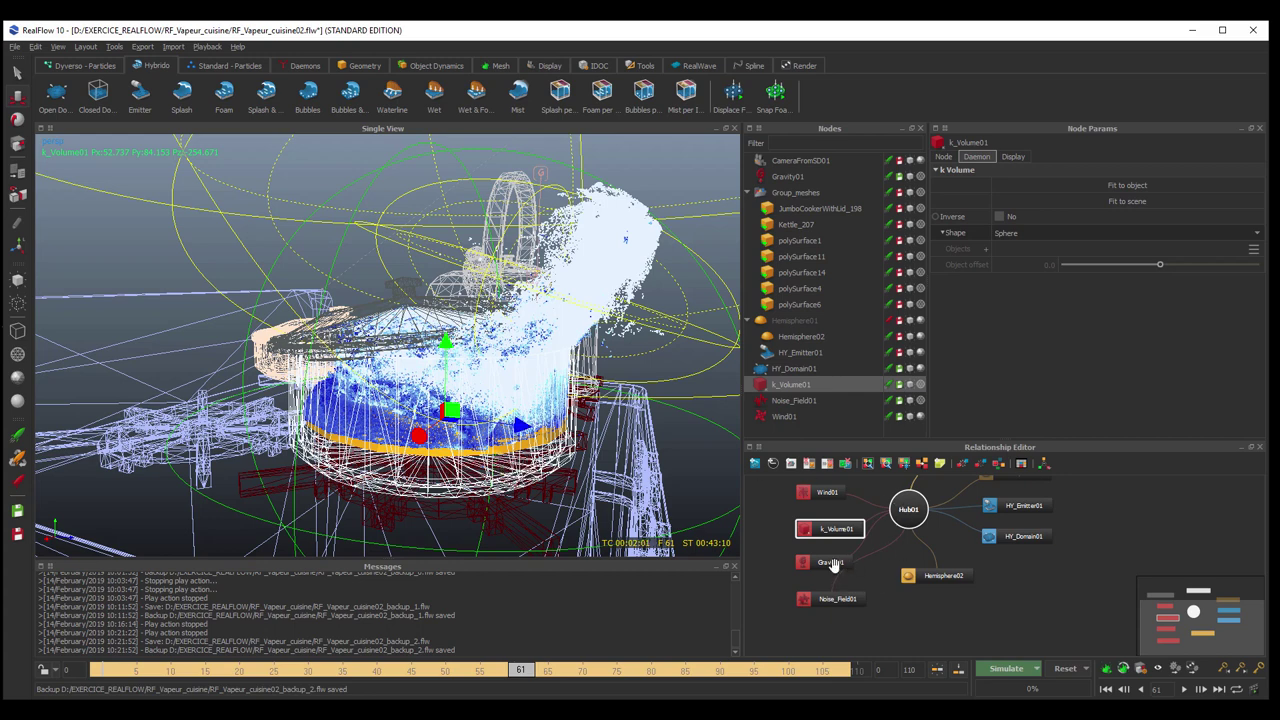
Step: Lower k_Volume01 slightly along its vertical axis
{"action": "left_click_drag", "start_coordinate": [603, 458], "coordinate": [578, 460], "text": "alt"}
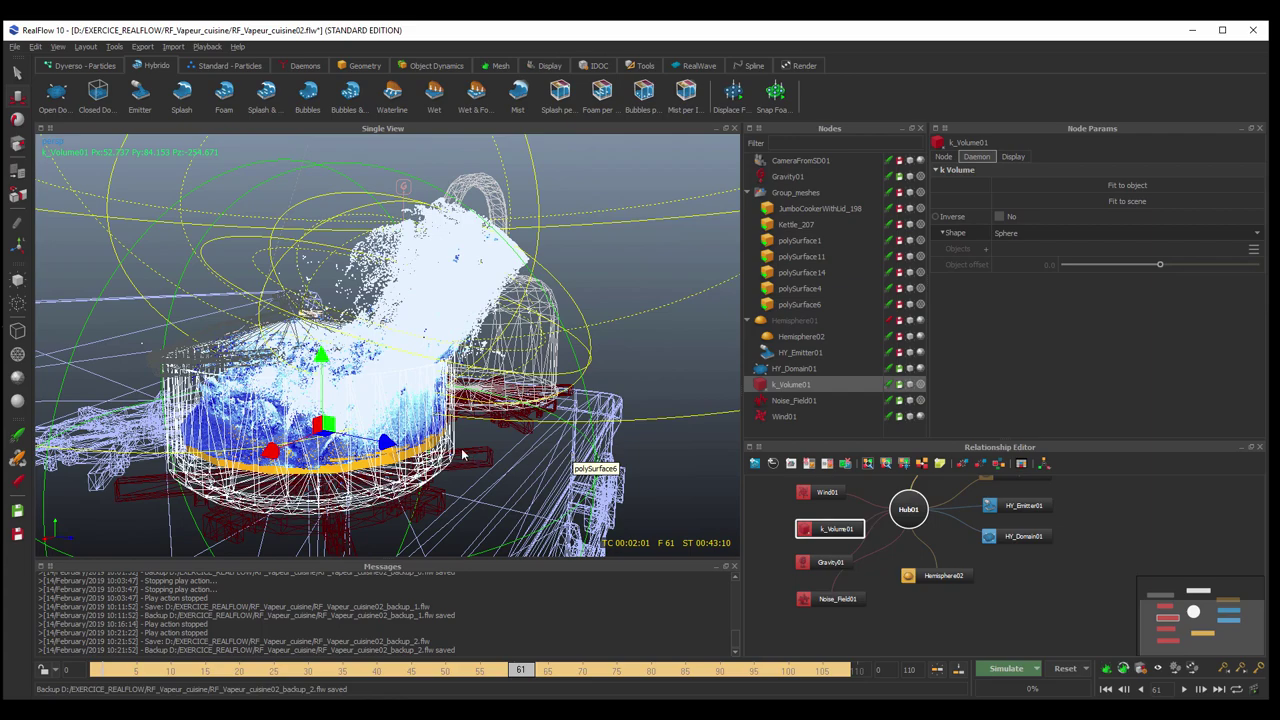
{"action": "left_click_drag", "start_coordinate": [464, 456], "coordinate": [500, 455], "text": "alt"}
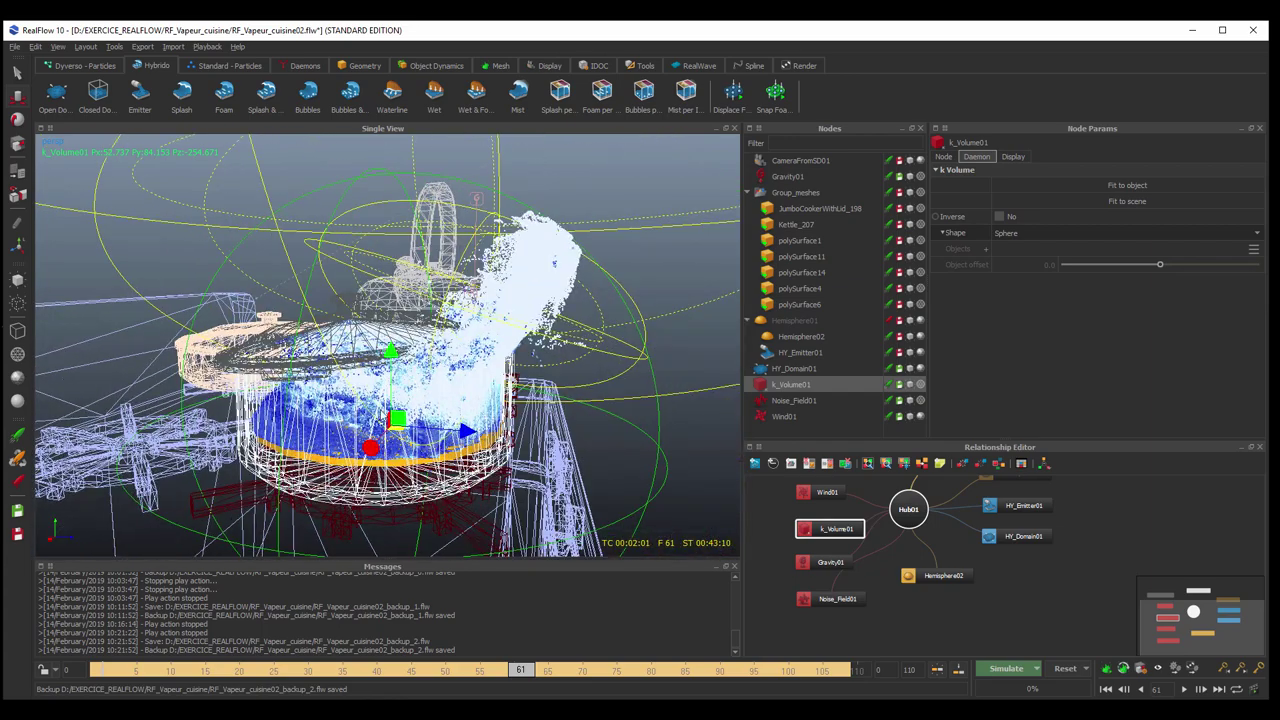
{"action": "left_click_drag", "start_coordinate": [390, 351], "coordinate": [390, 344]}
Step: Orbit and zoom around the pot to inspect the steam from several angles
{"action": "left_click_drag", "start_coordinate": [527, 328], "coordinate": [485, 210], "text": "alt"}
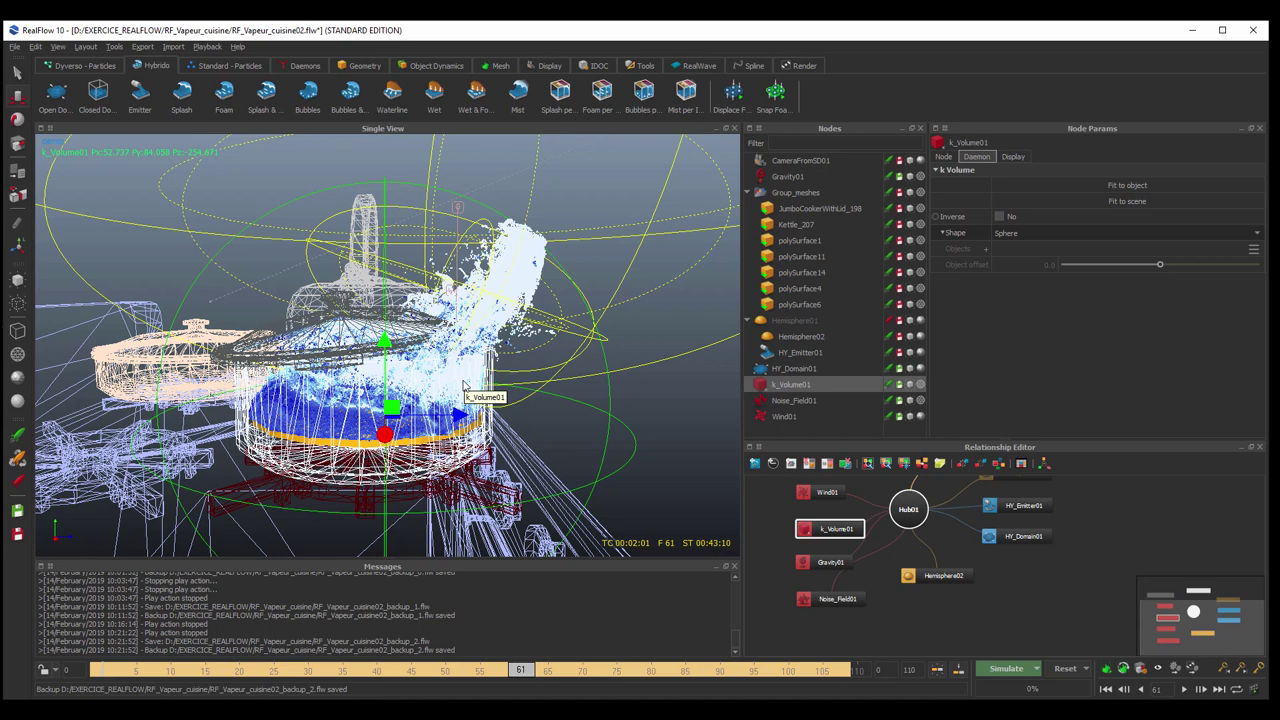
{"action": "mouse_move", "coordinate": [463, 385]}
{"action": "left_mouse_down", "text": "alt"}
{"action": "mouse_move", "coordinate": [692, 400]}
{"action": "mouse_move", "coordinate": [568, 372]}
{"action": "mouse_move", "coordinate": [522, 383]}
{"action": "left_mouse_up", "text": "alt"}
{"action": "scroll", "coordinate": [552, 375], "scroll_direction": "up", "scroll_amount": 3}
{"action": "scroll", "coordinate": [522, 383], "scroll_direction": "up", "scroll_amount": 3}
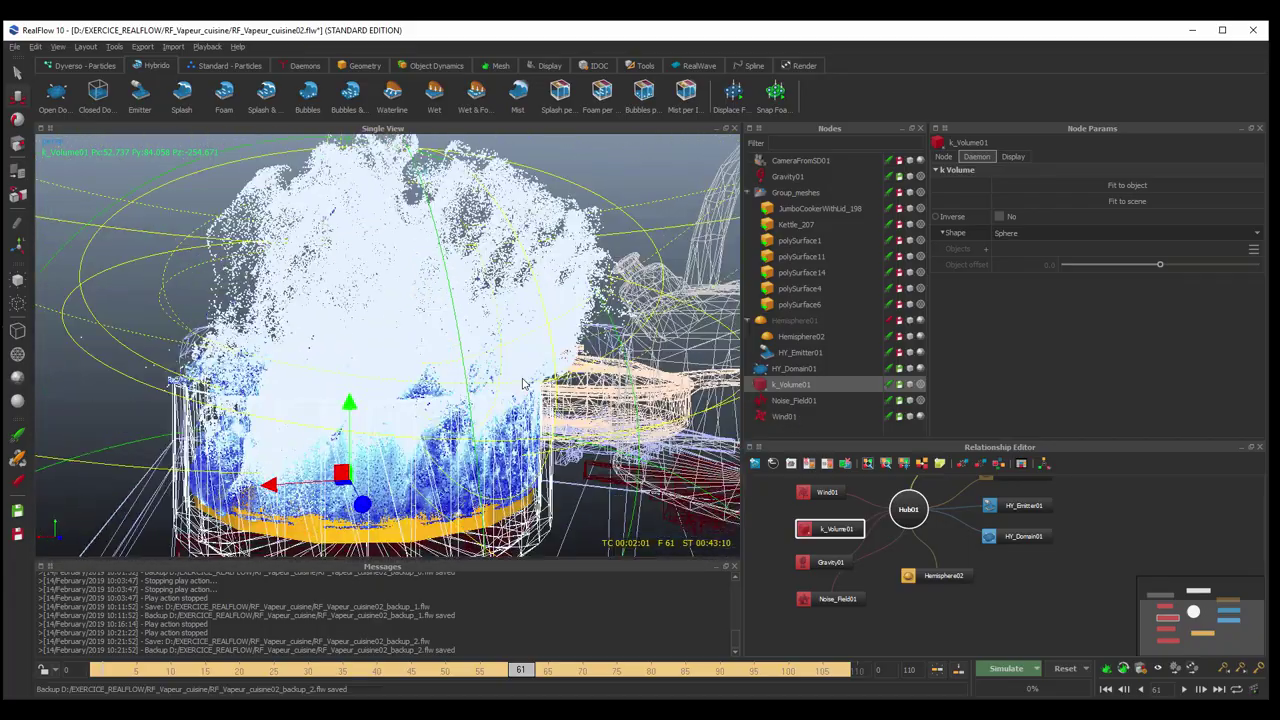
{"action": "scroll", "coordinate": [522, 383], "scroll_direction": "down", "scroll_amount": 3}
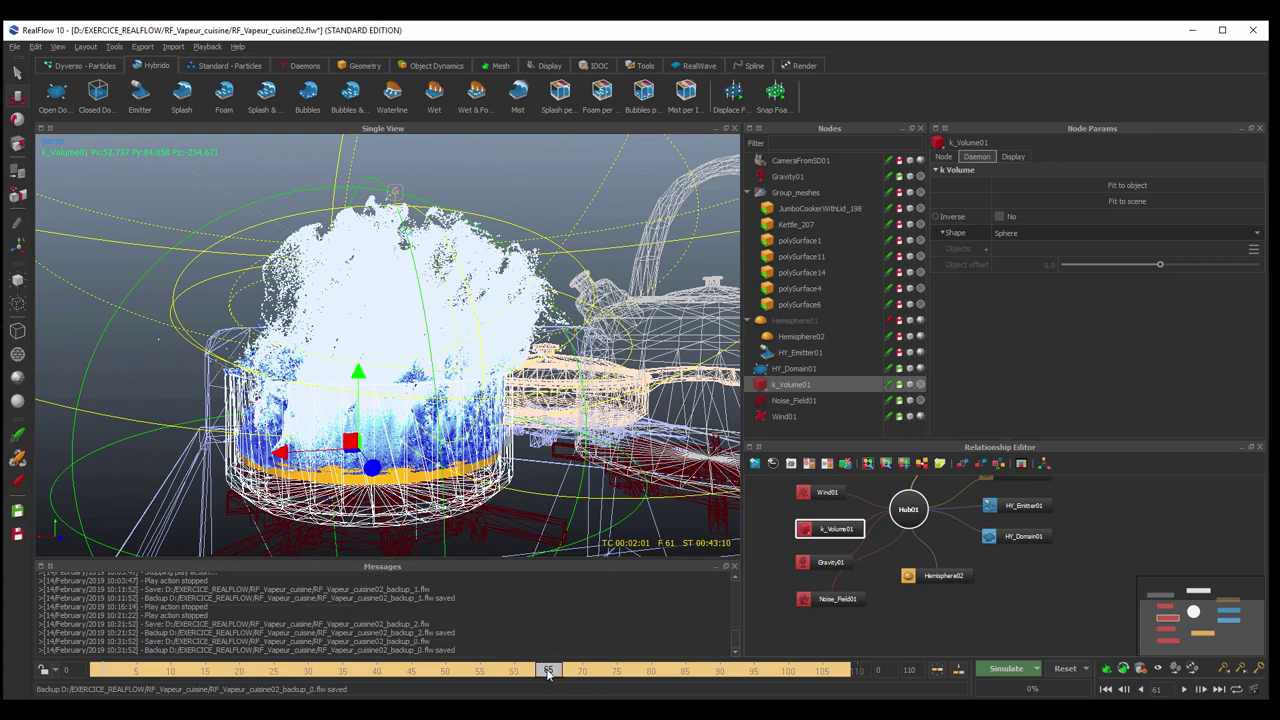
Step: Advance the steam simulation to frame 91 and centre the pot in view
{"action": "left_click_drag", "start_coordinate": [548, 675], "coordinate": [727, 672]}
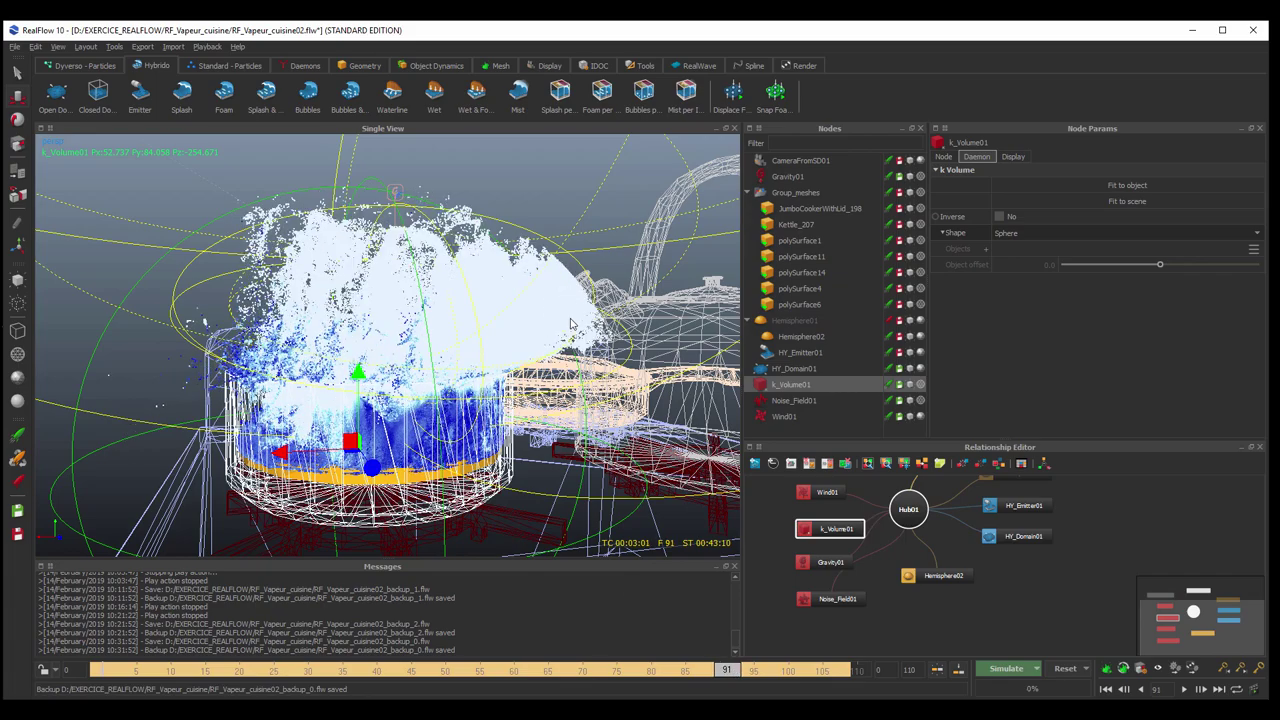
{"action": "left_click_drag", "start_coordinate": [572, 323], "coordinate": [537, 325], "text": "alt"}
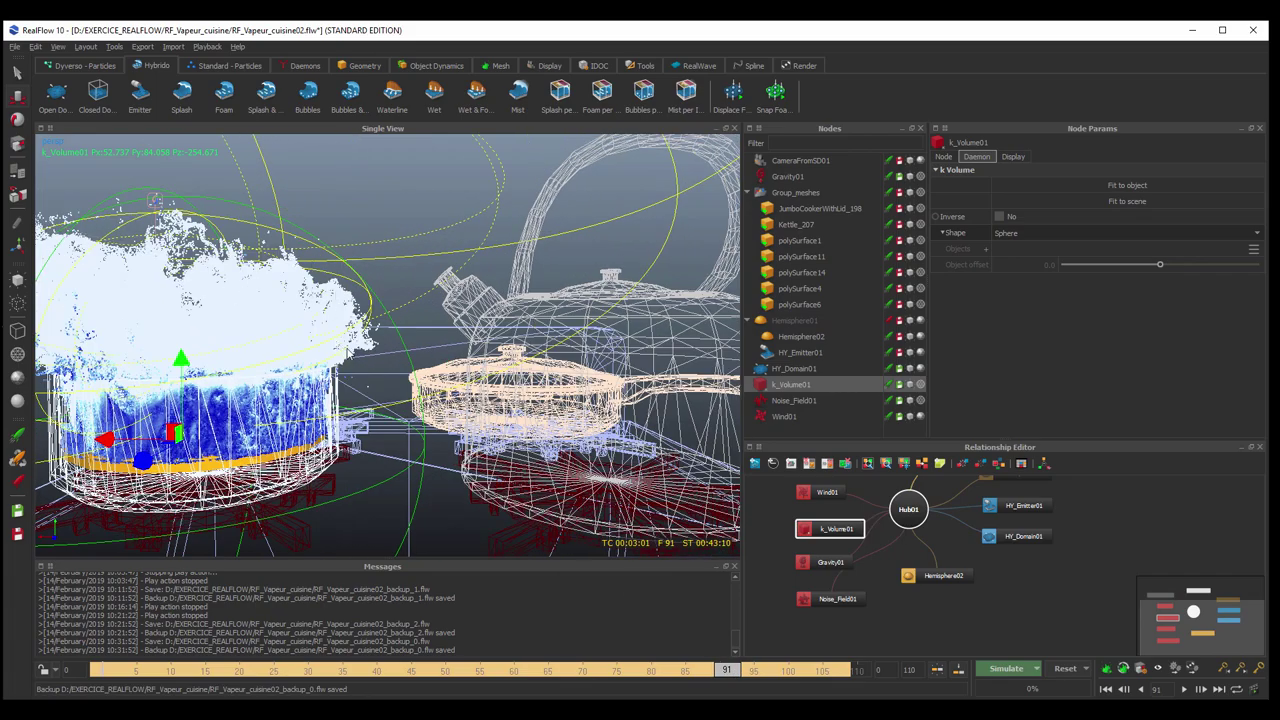
{"action": "mouse_move", "coordinate": [165, 320]}
{"action": "left_mouse_down", "text": "alt"}
{"action": "mouse_move", "coordinate": [199, 308]}
{"action": "mouse_move", "coordinate": [188, 320]}
{"action": "left_mouse_up", "text": "alt"}
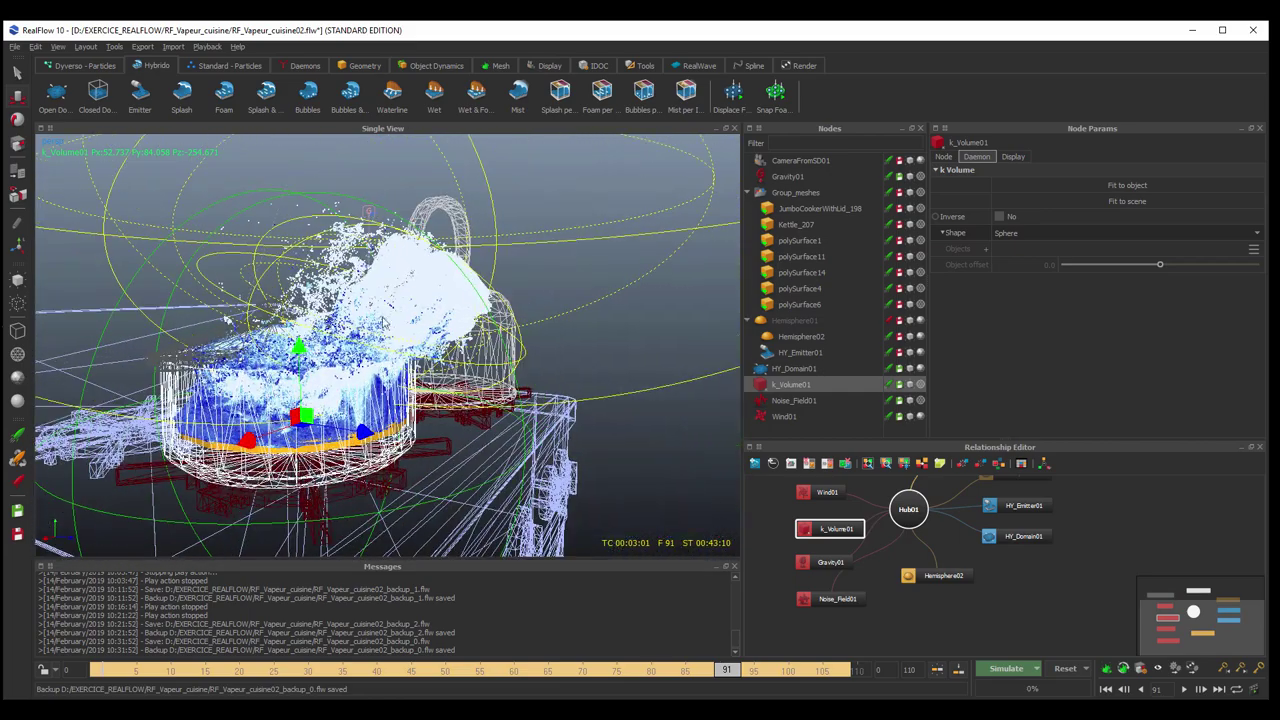
{"action": "left_click_drag", "start_coordinate": [383, 320], "coordinate": [478, 312], "text": "alt"}
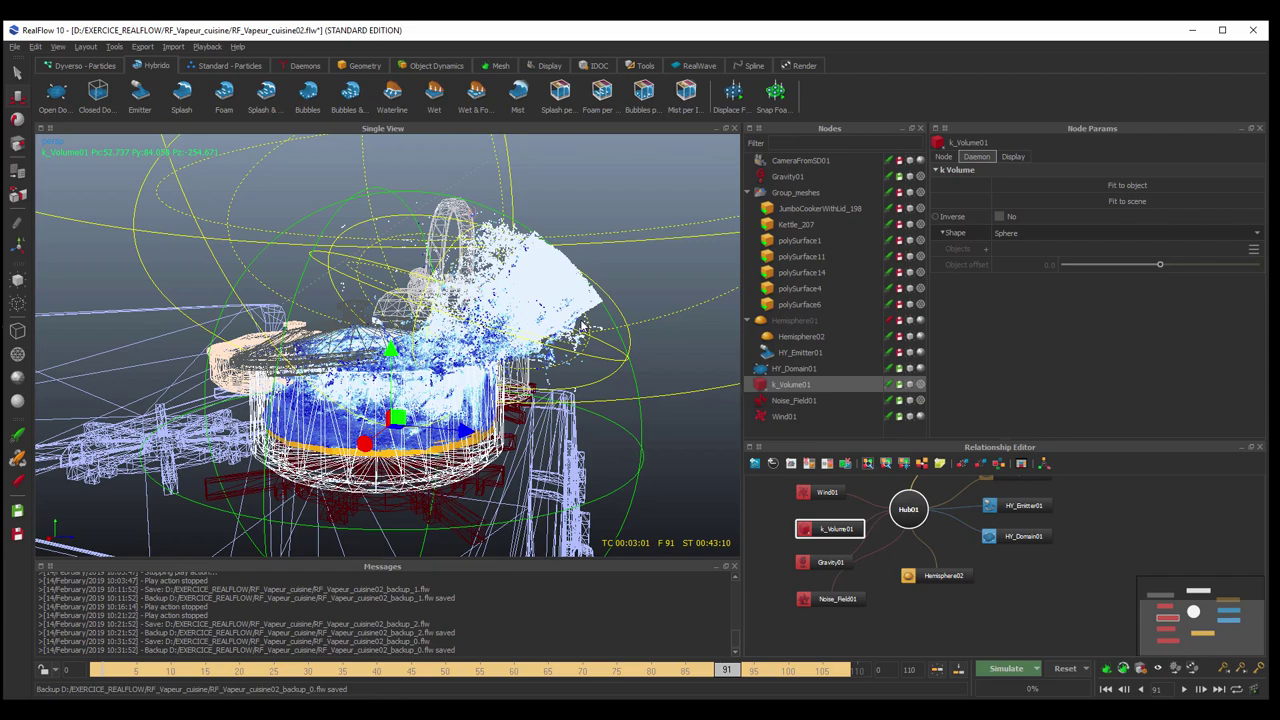
Step: Review the frame-91 steam from several angles and show the Daemons shelf tools
{"action": "mouse_move", "coordinate": [583, 325]}
{"action": "left_mouse_down", "text": "alt"}
{"action": "mouse_move", "coordinate": [466, 340]}
{"action": "mouse_move", "coordinate": [605, 350]}
{"action": "mouse_move", "coordinate": [604, 370]}
{"action": "mouse_move", "coordinate": [566, 364]}
{"action": "left_mouse_up", "text": "alt"}
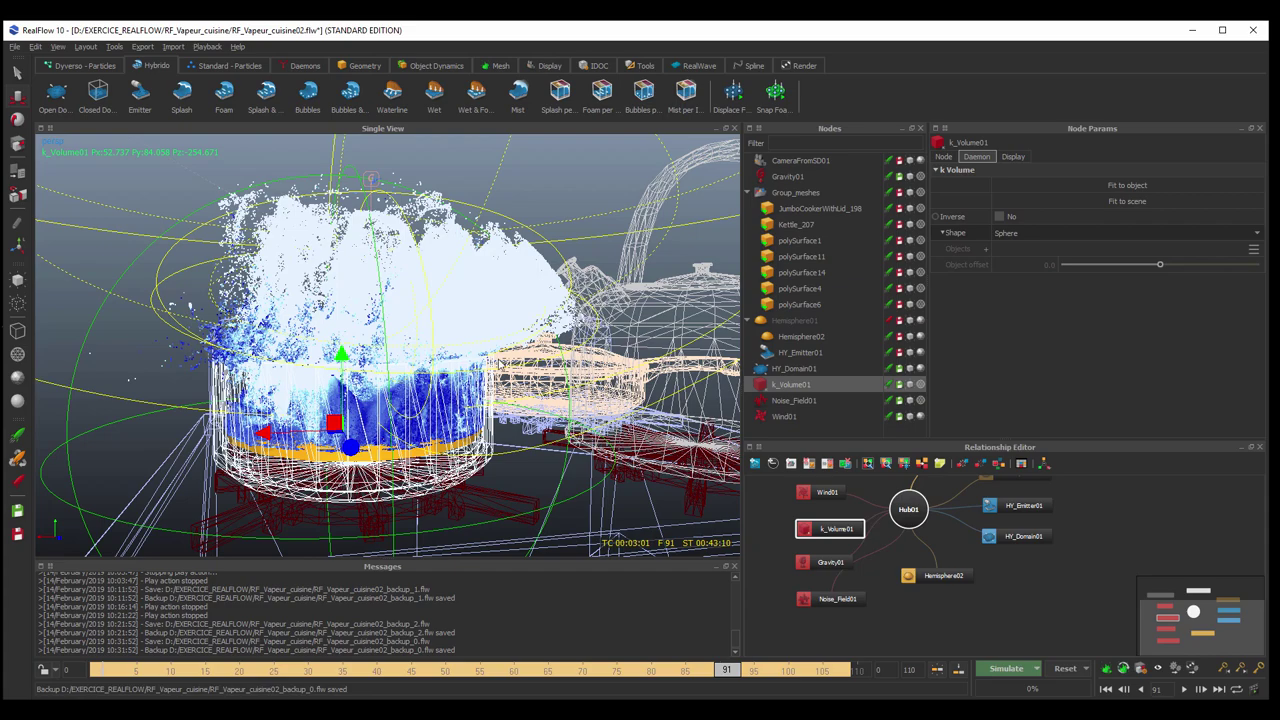
{"action": "left_click_drag", "start_coordinate": [410, 370], "coordinate": [473, 331], "text": "alt"}
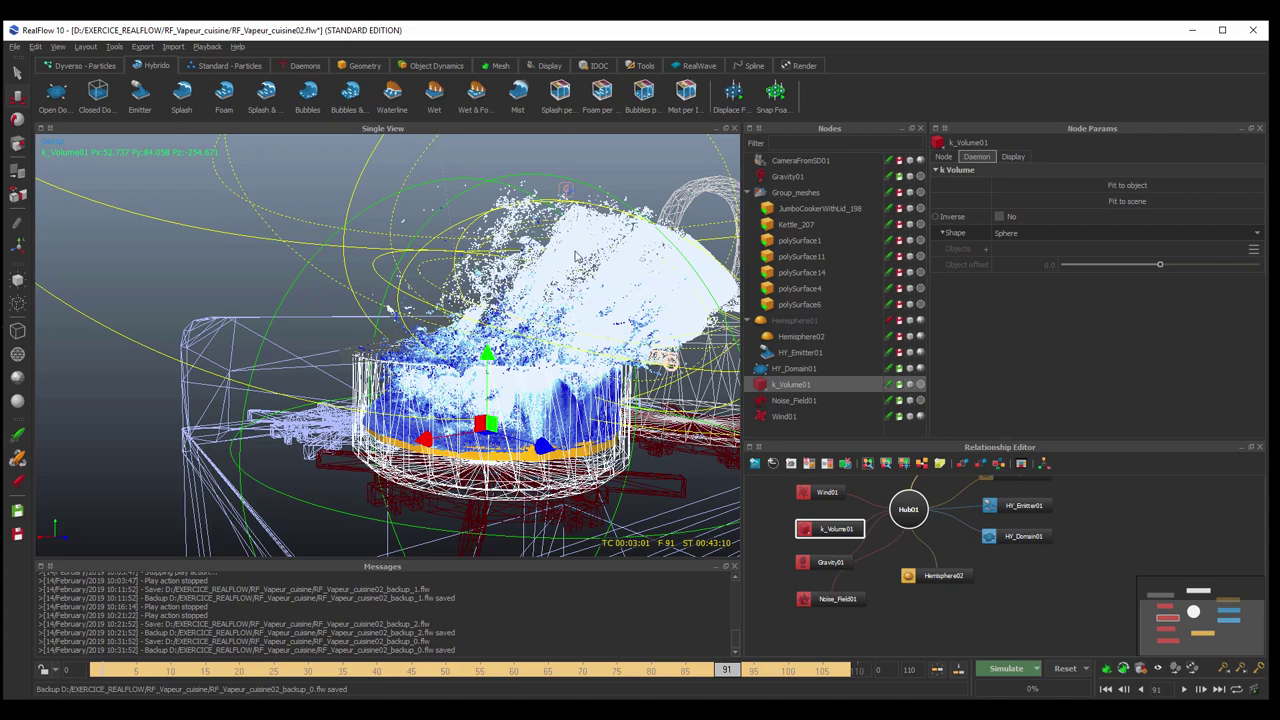
{"action": "left_click_drag", "start_coordinate": [595, 329], "coordinate": [560, 322], "text": "alt"}
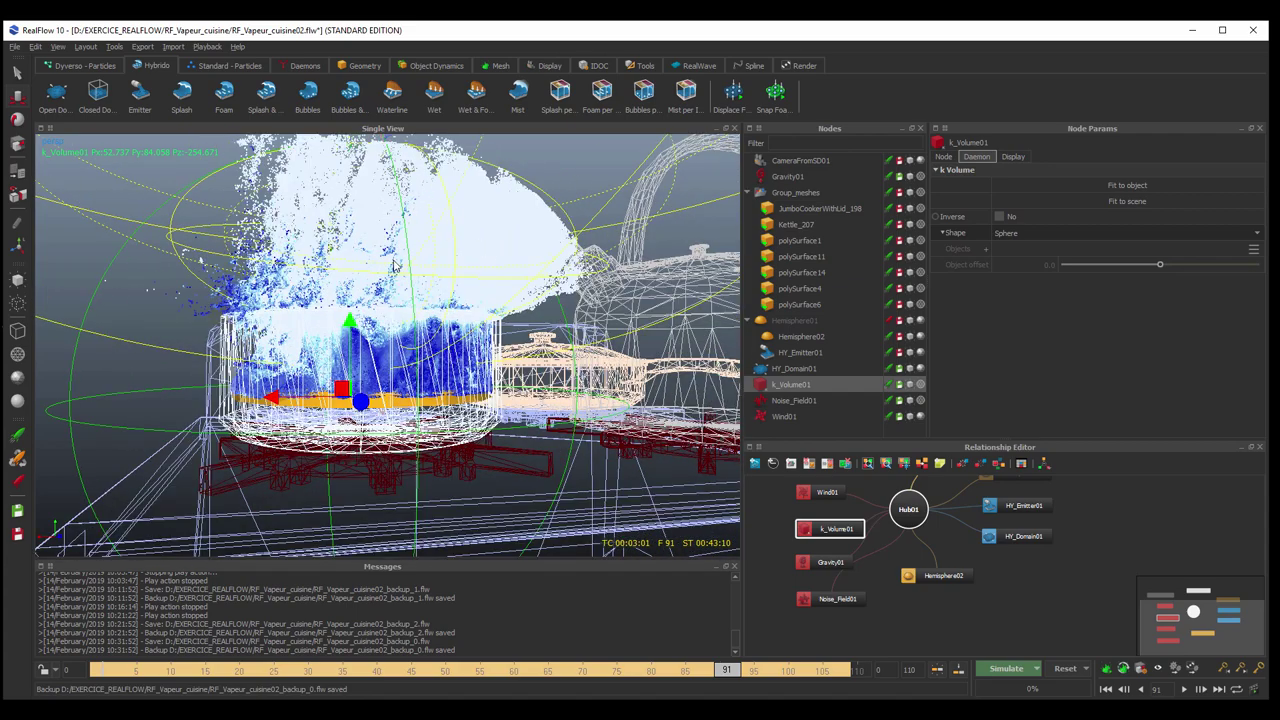
{"action": "left_click_drag", "start_coordinate": [435, 265], "coordinate": [459, 310], "text": "alt"}
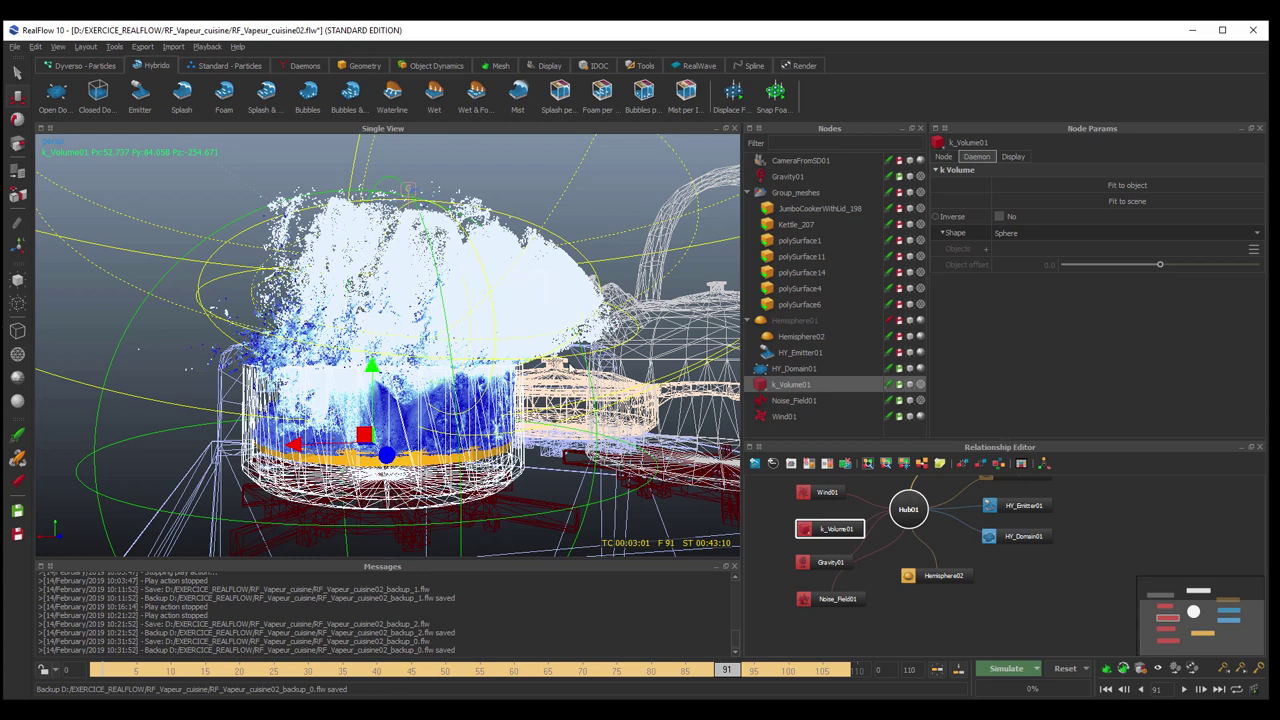
{"action": "mouse_move", "coordinate": [505, 355]}
{"action": "left_mouse_down", "text": "alt"}
{"action": "mouse_move", "coordinate": [541, 346]}
{"action": "mouse_move", "coordinate": [290, 172]}
{"action": "left_mouse_up", "text": "alt"}
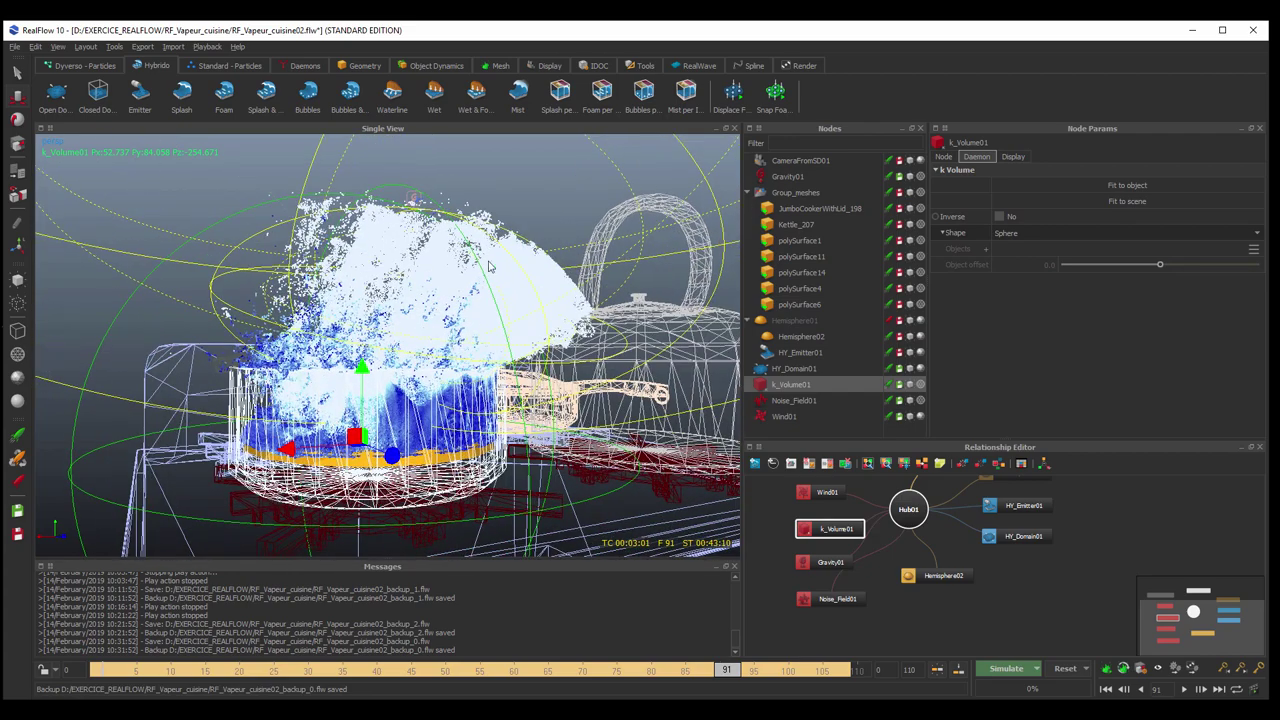
{"action": "left_click", "coordinate": [306, 66]}
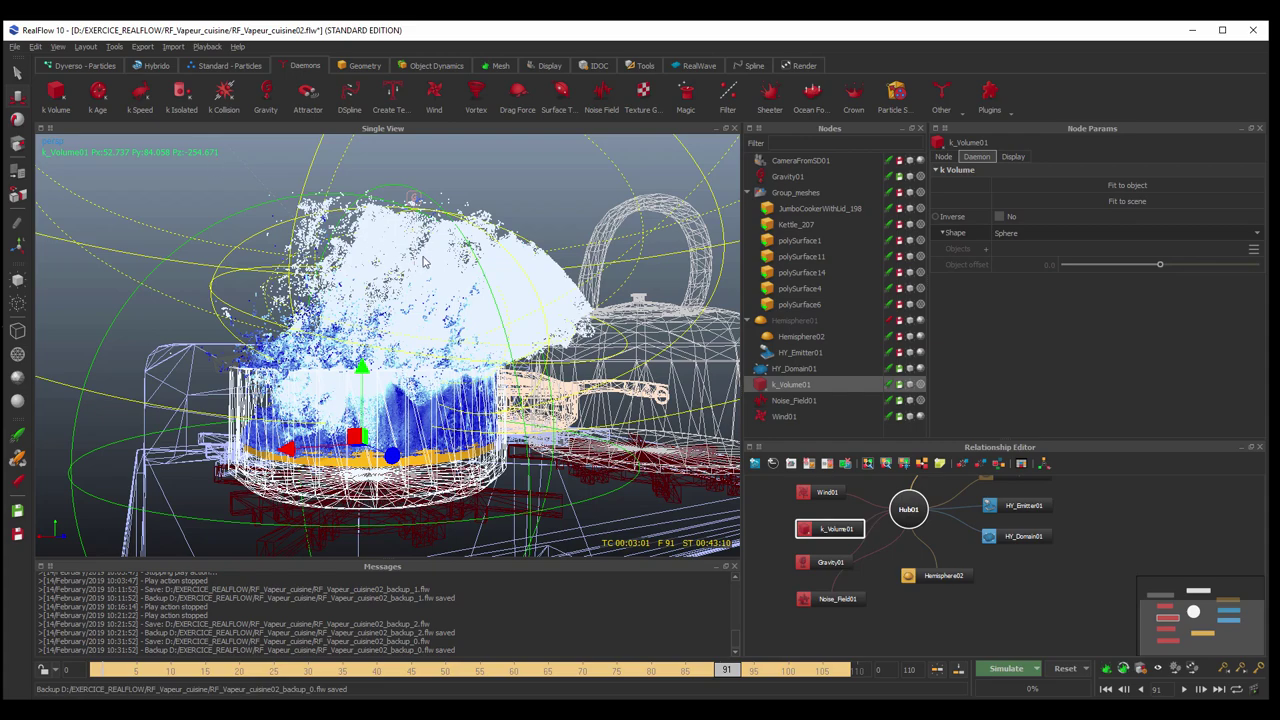
{"action": "mouse_move", "coordinate": [445, 266]}
{"action": "left_mouse_down", "text": "alt"}
{"action": "mouse_move", "coordinate": [474, 262]}
{"action": "mouse_move", "coordinate": [395, 280]}
{"action": "left_mouse_up", "text": "alt"}
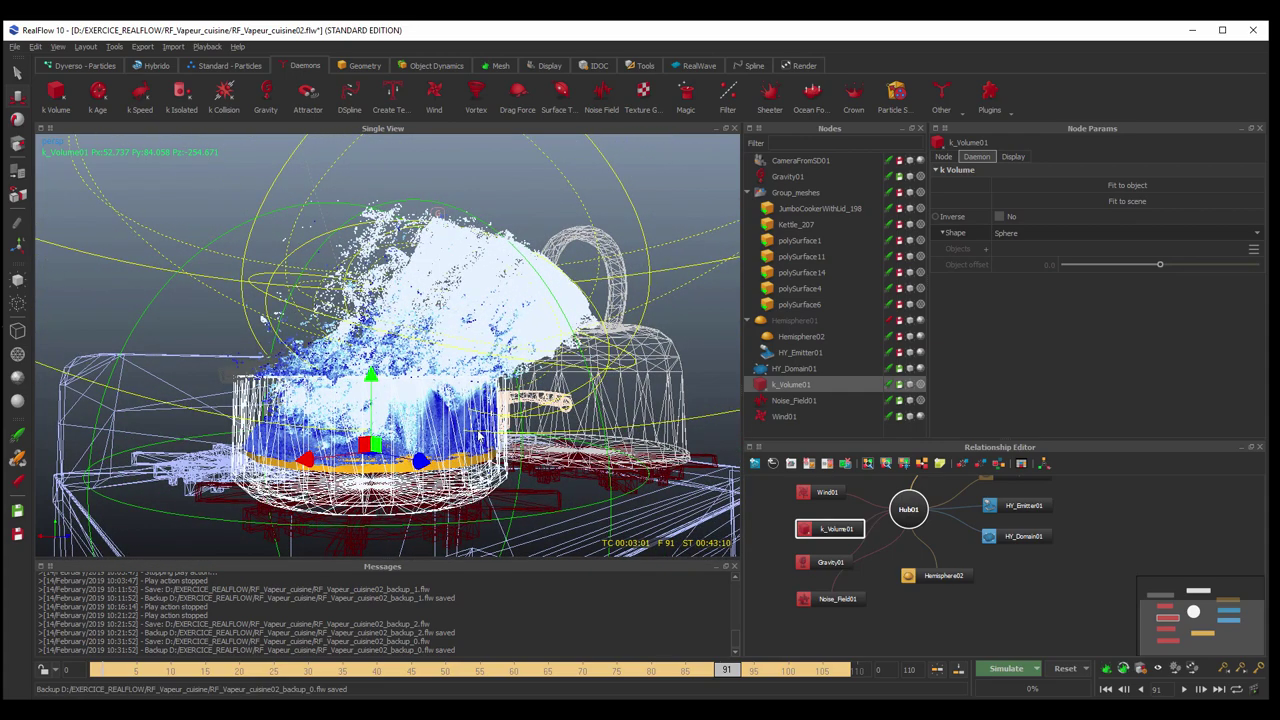
Step: Display the kitchen meshes as shaded surfaces and scrub the steam simulation back and forth
{"action": "left_click", "coordinate": [920, 193]}
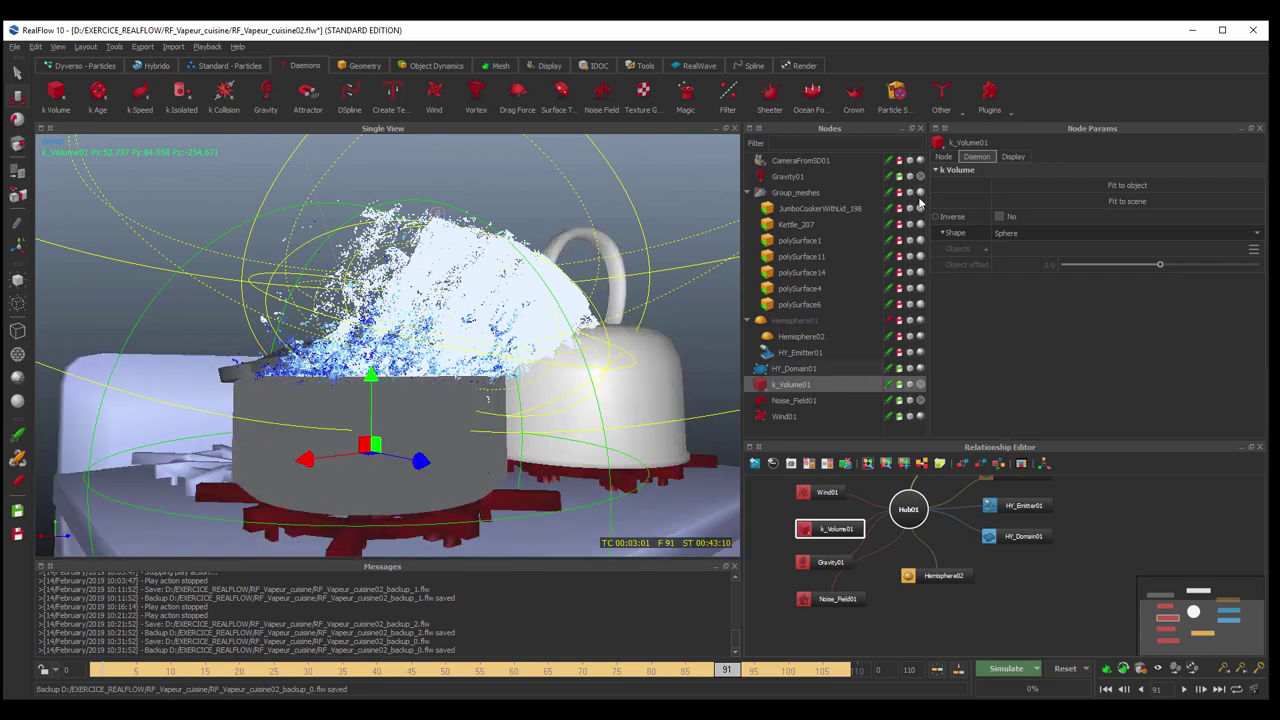
{"action": "mouse_move", "coordinate": [472, 380]}
{"action": "left_mouse_down", "text": "alt"}
{"action": "mouse_move", "coordinate": [438, 432]}
{"action": "mouse_move", "coordinate": [453, 358]}
{"action": "left_mouse_up", "text": "alt"}
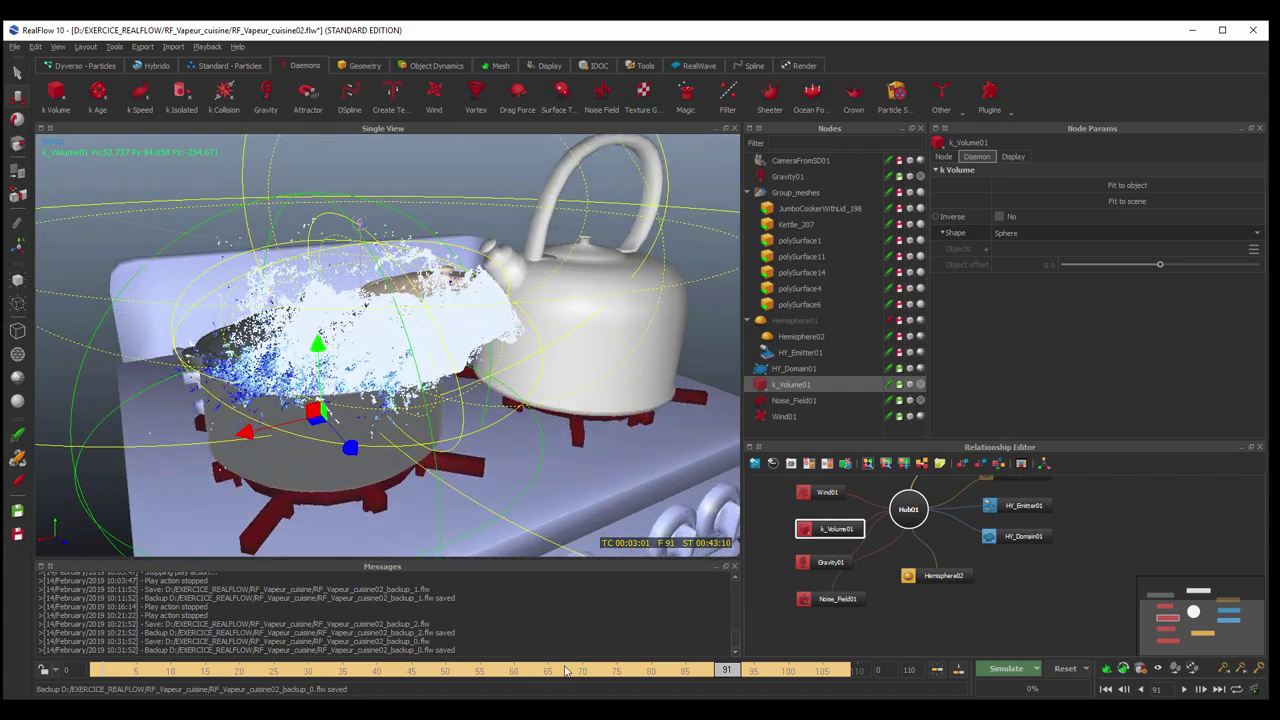
{"action": "left_click_drag", "start_coordinate": [558, 675], "coordinate": [703, 665]}
{"action": "mouse_move", "coordinate": [396, 410]}
{"action": "left_mouse_down", "text": "alt"}
{"action": "mouse_move", "coordinate": [370, 378]}
{"action": "mouse_move", "coordinate": [435, 277]}
{"action": "left_mouse_up", "text": "alt"}
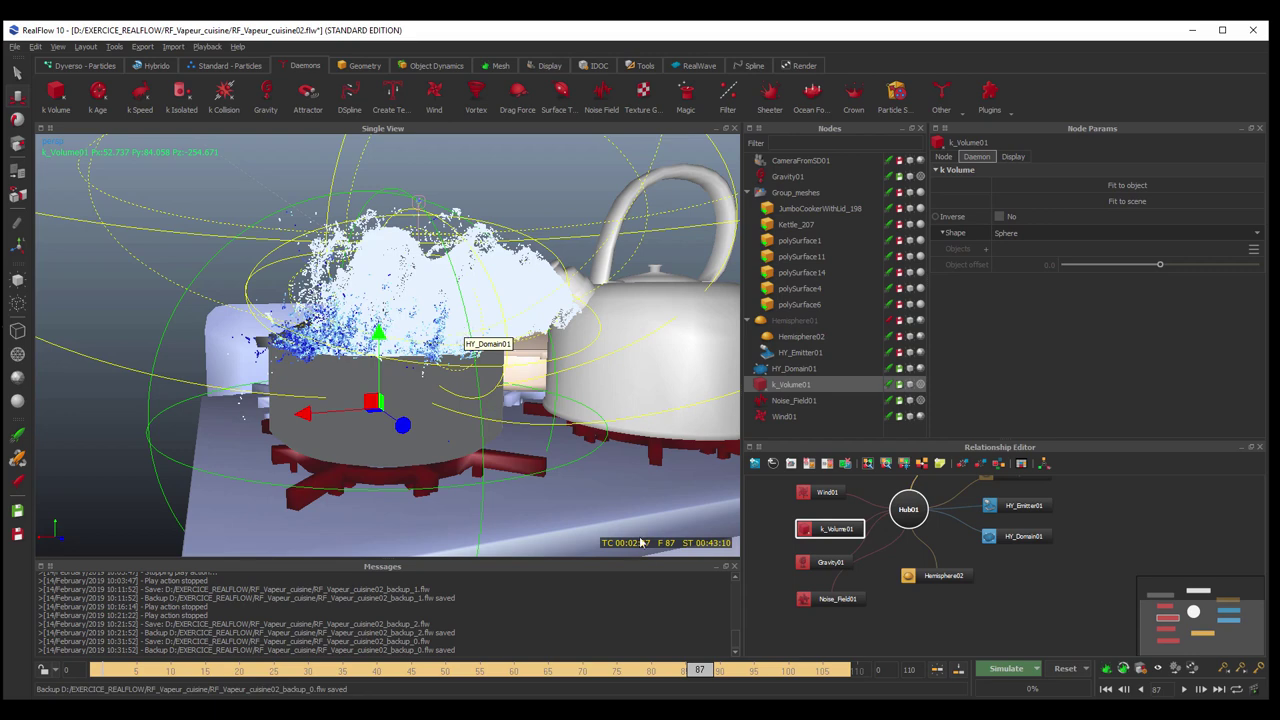
{"action": "left_click", "coordinate": [736, 670]}
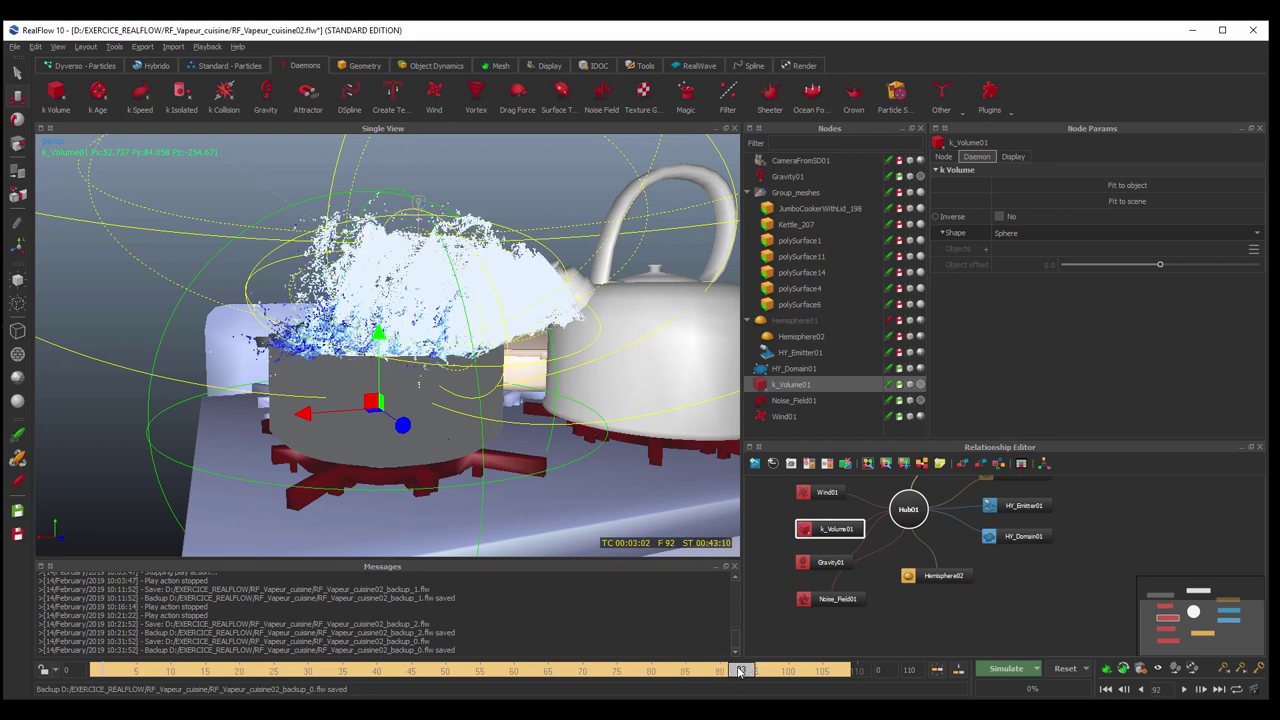
{"action": "mouse_move", "coordinate": [736, 670]}
{"action": "left_mouse_down"}
{"action": "mouse_move", "coordinate": [783, 676]}
{"action": "mouse_move", "coordinate": [519, 668]}
{"action": "left_mouse_up"}
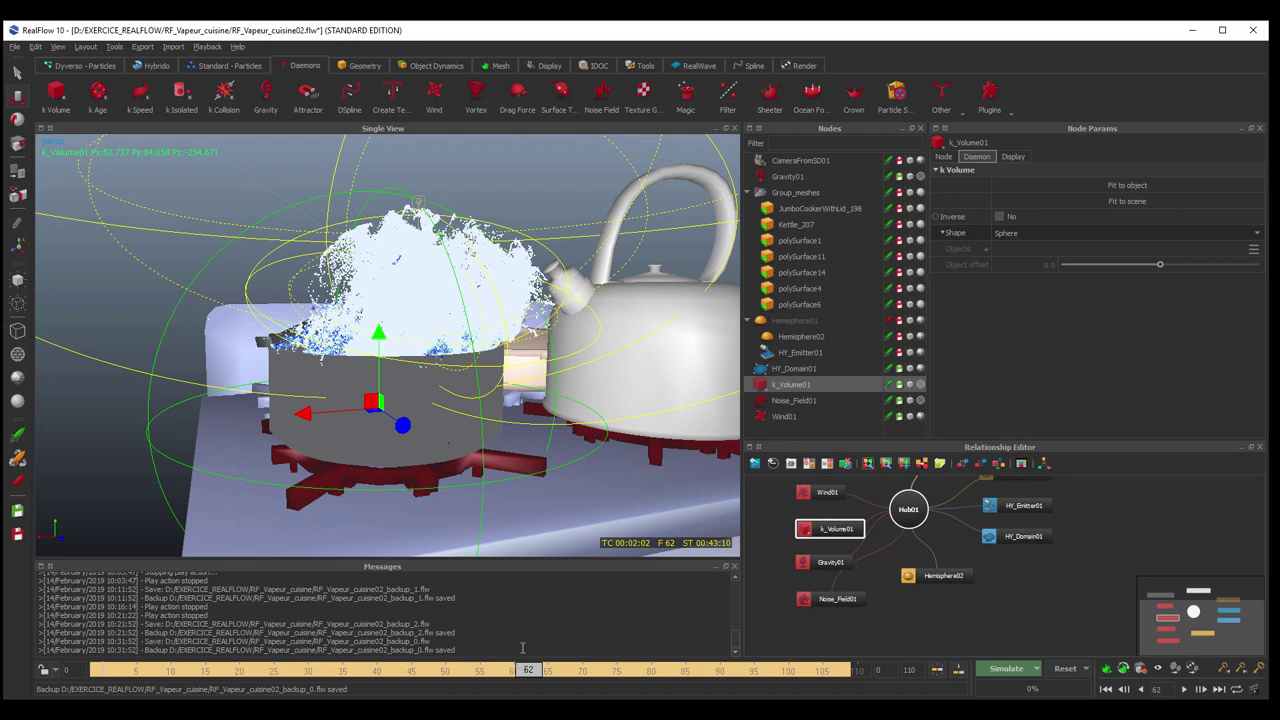
Step: Select HY_Domain01 and turn off Automatic range for its velocity colouring
{"action": "left_click", "coordinate": [812, 369]}
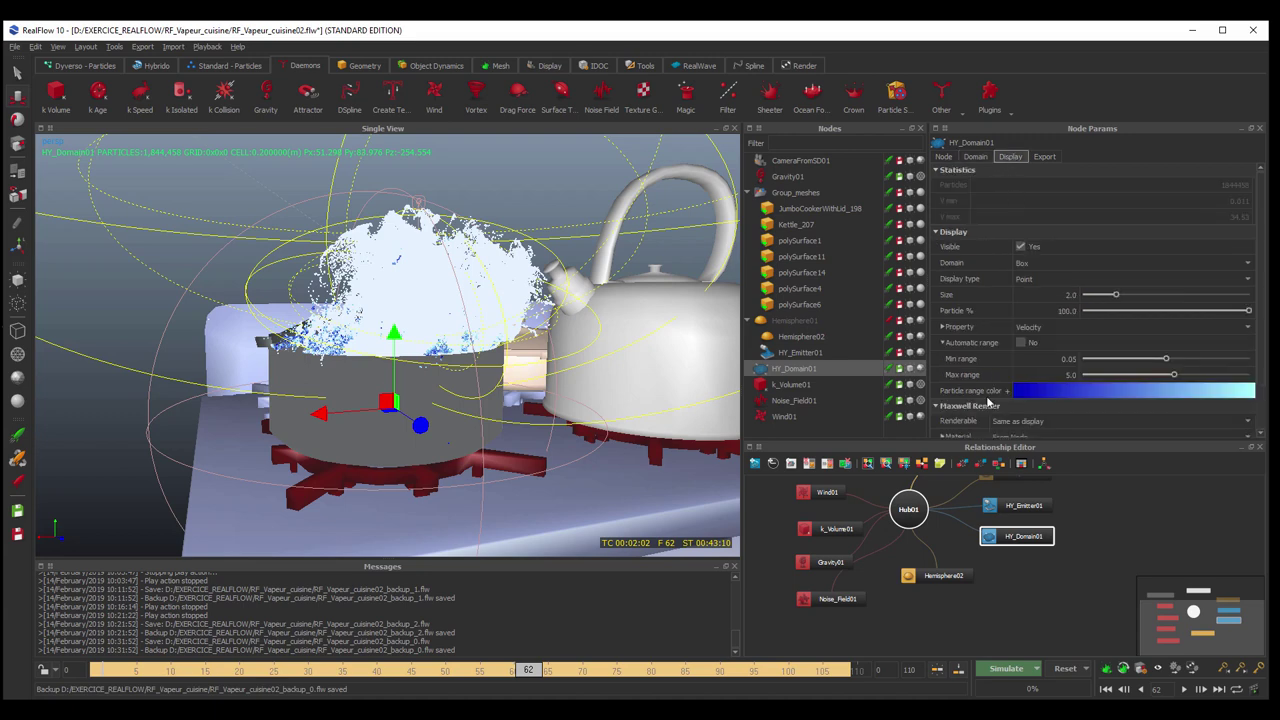
{"action": "left_click", "coordinate": [1021, 342]}
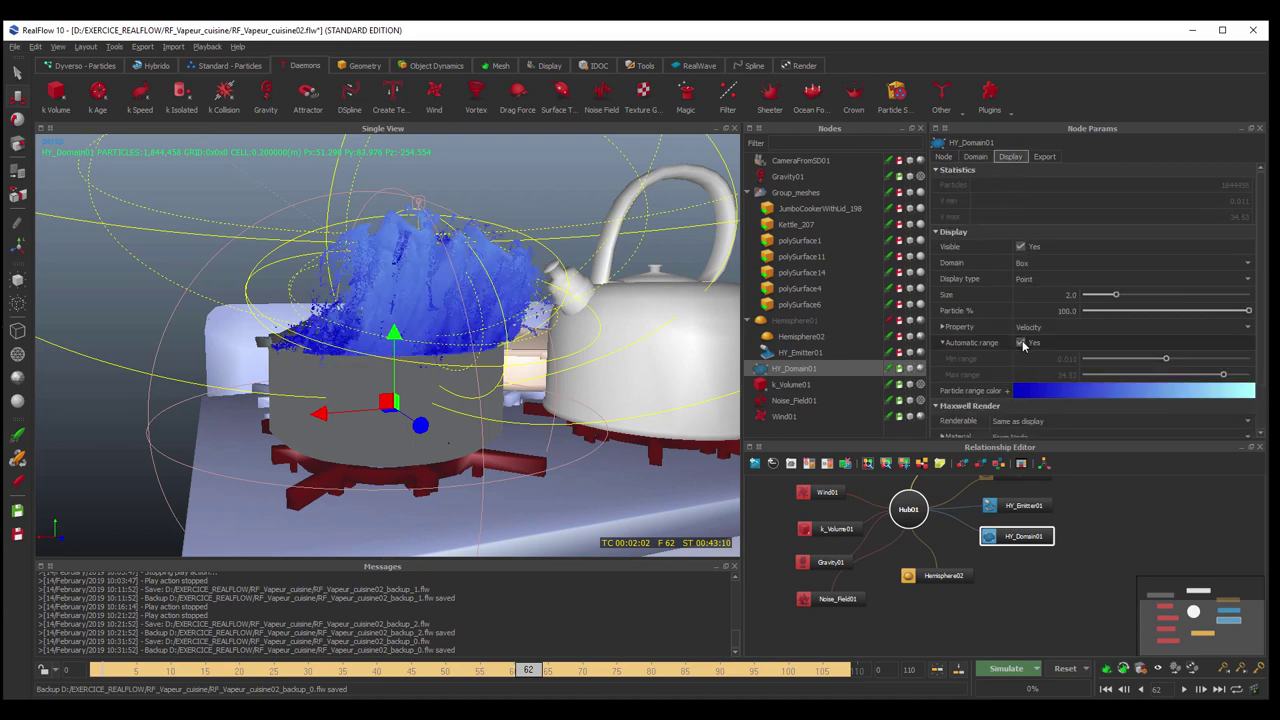
{"action": "left_click", "coordinate": [1021, 341]}
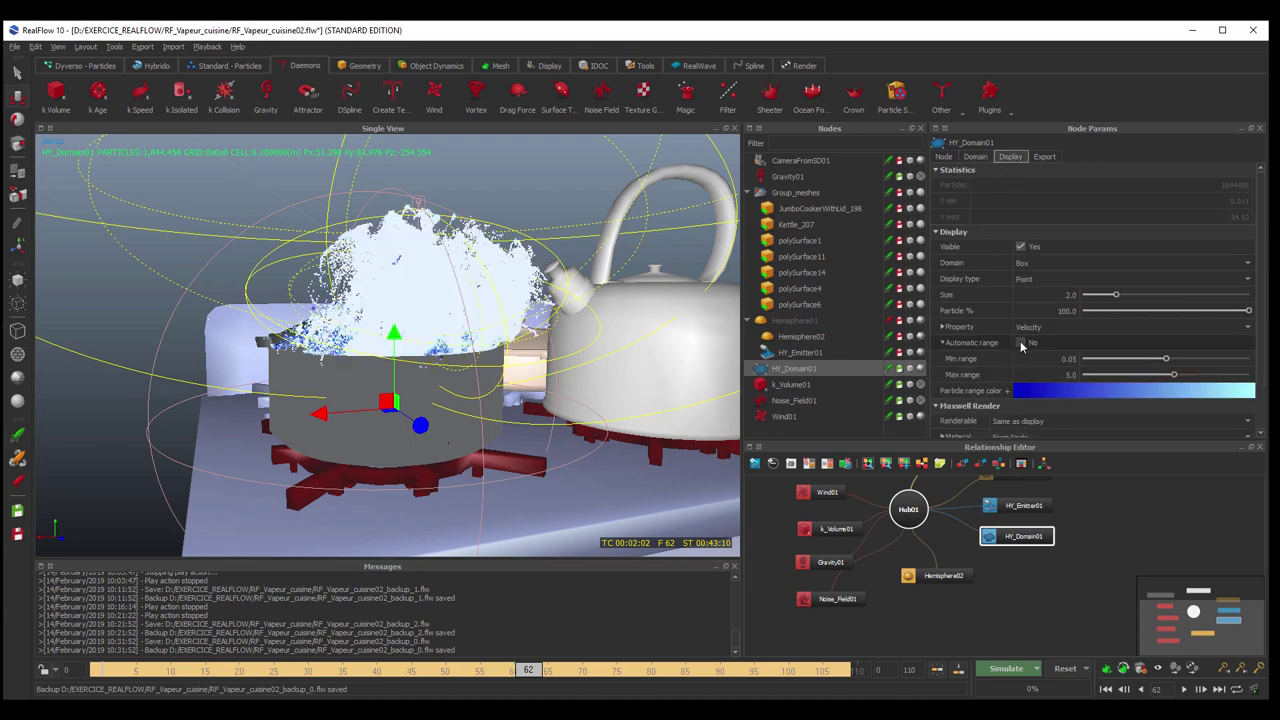
{"action": "mouse_move", "coordinate": [1177, 380]}
{"action": "left_mouse_down"}
{"action": "mouse_move", "coordinate": [1247, 380]}
{"action": "mouse_move", "coordinate": [1218, 387]}
{"action": "left_mouse_up"}
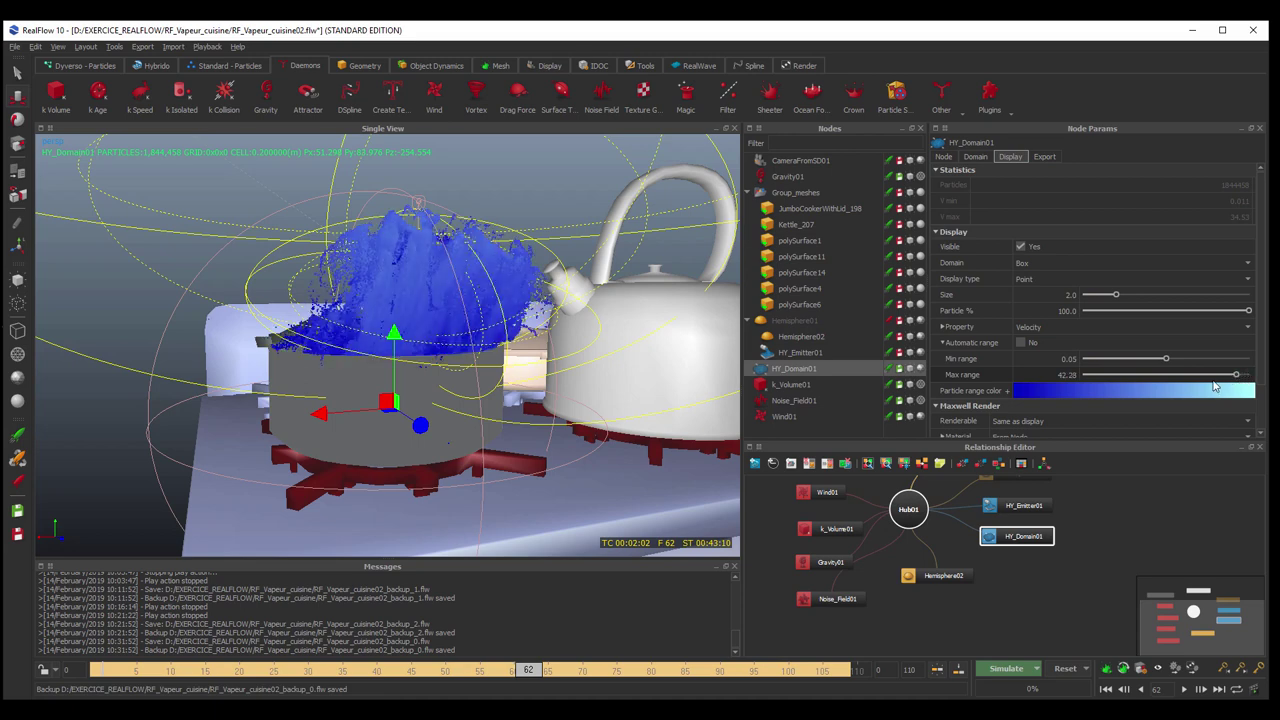
{"action": "left_click_drag", "start_coordinate": [1218, 387], "coordinate": [1199, 375]}
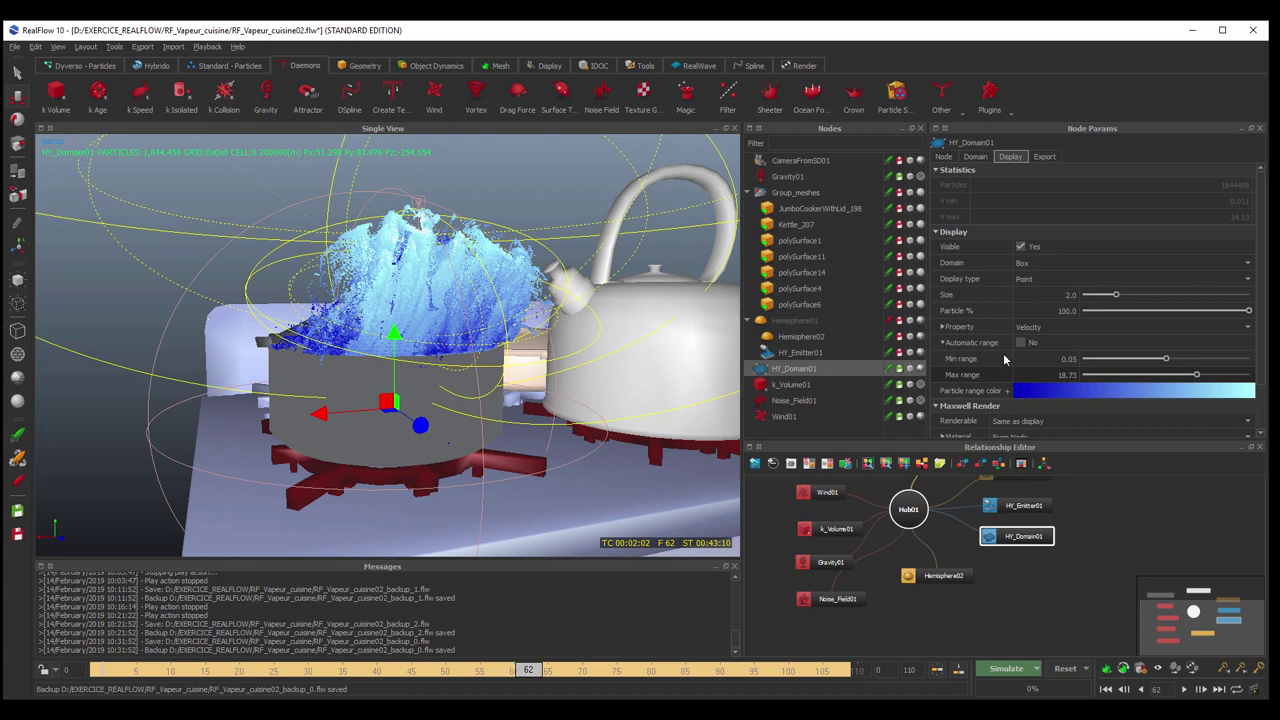
Step: Fine-tune the Max colour range to about 21.07 and show the domain's Export settings
{"action": "left_click_drag", "start_coordinate": [1191, 377], "coordinate": [1186, 376]}
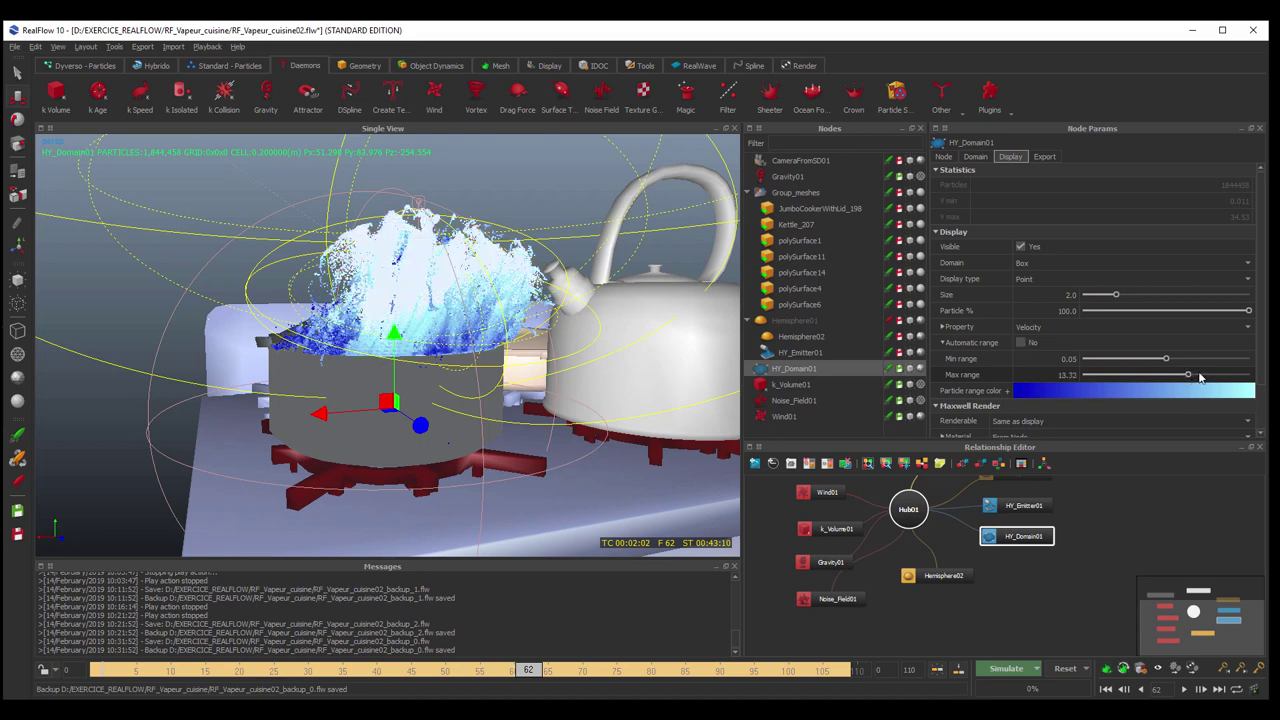
{"action": "left_click_drag", "start_coordinate": [1200, 377], "coordinate": [1198, 378]}
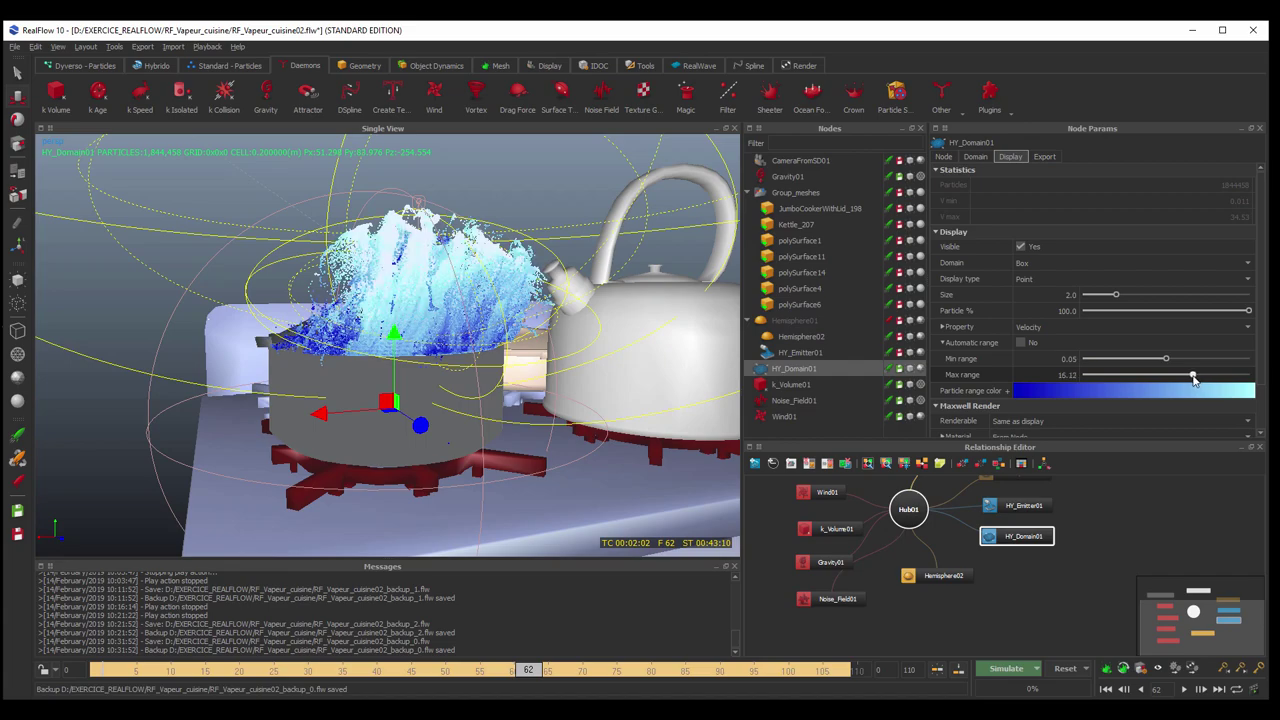
{"action": "mouse_move", "coordinate": [480, 390]}
{"action": "left_mouse_down", "text": "alt"}
{"action": "mouse_move", "coordinate": [542, 393]}
{"action": "mouse_move", "coordinate": [478, 363]}
{"action": "mouse_move", "coordinate": [443, 381]}
{"action": "left_mouse_up", "text": "alt"}
{"action": "scroll", "coordinate": [493, 365], "scroll_direction": "up", "scroll_amount": 2}
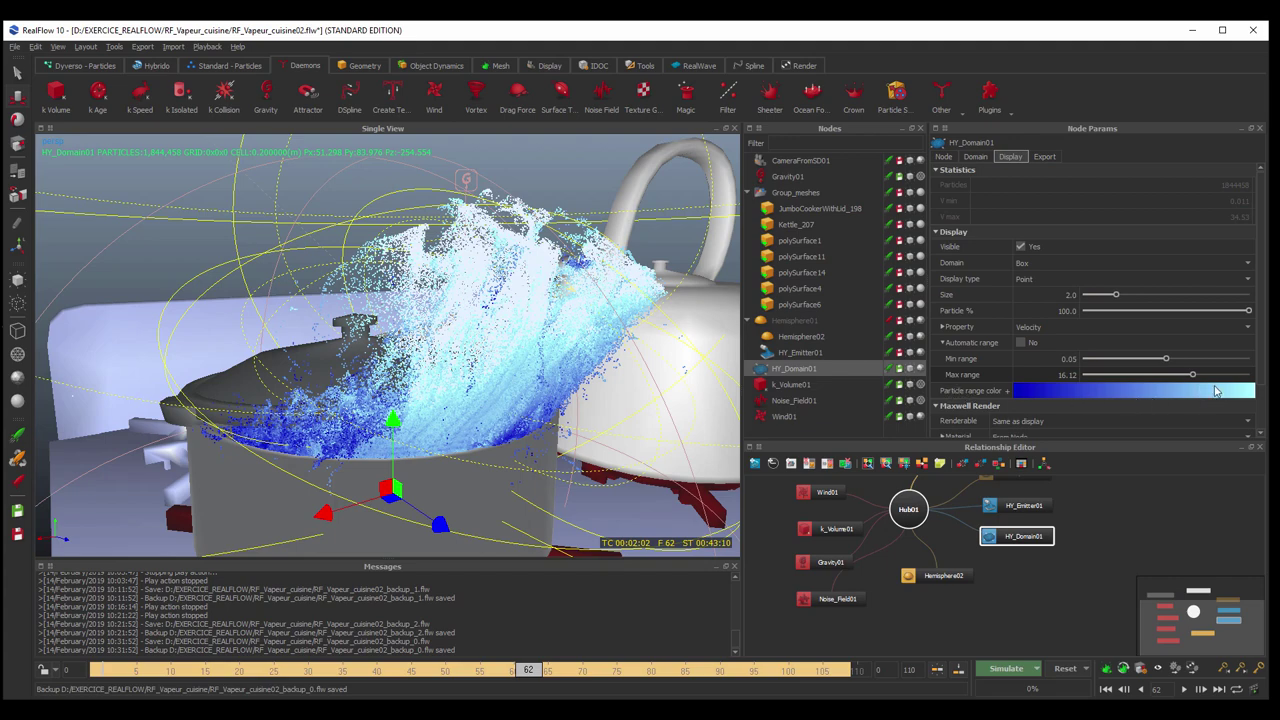
{"action": "mouse_move", "coordinate": [557, 333]}
{"action": "left_mouse_down", "text": "alt"}
{"action": "mouse_move", "coordinate": [559, 366]}
{"action": "mouse_move", "coordinate": [620, 366]}
{"action": "left_mouse_up", "text": "alt"}
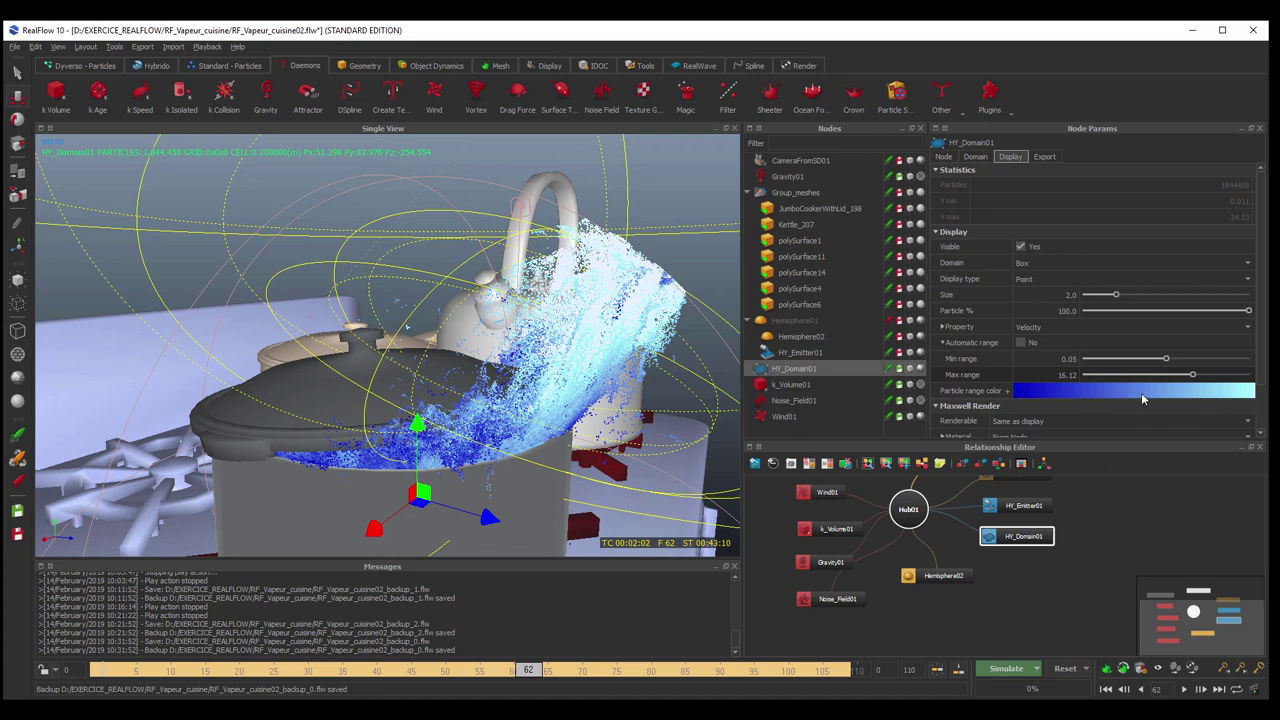
{"action": "left_click_drag", "start_coordinate": [1192, 375], "coordinate": [1202, 377]}
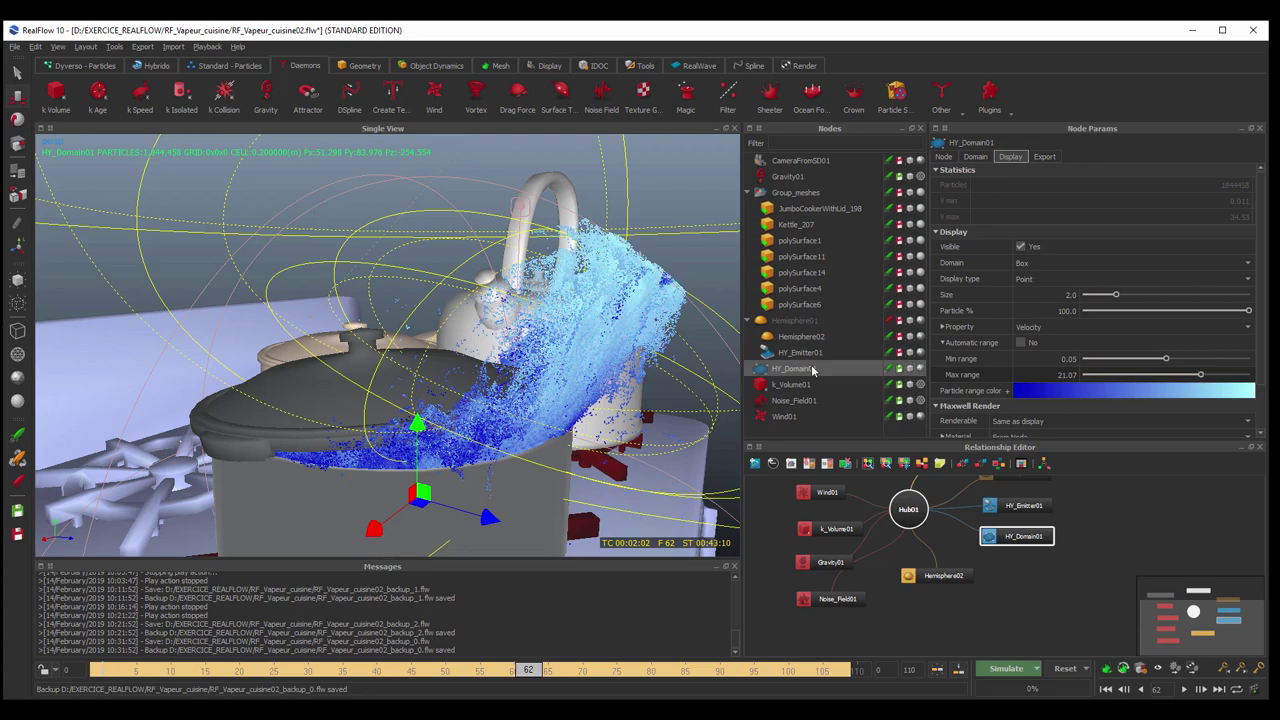
{"action": "mouse_move", "coordinate": [625, 361]}
{"action": "left_mouse_down", "text": "alt"}
{"action": "mouse_move", "coordinate": [578, 368]}
{"action": "mouse_move", "coordinate": [616, 363]}
{"action": "left_mouse_up", "text": "alt"}
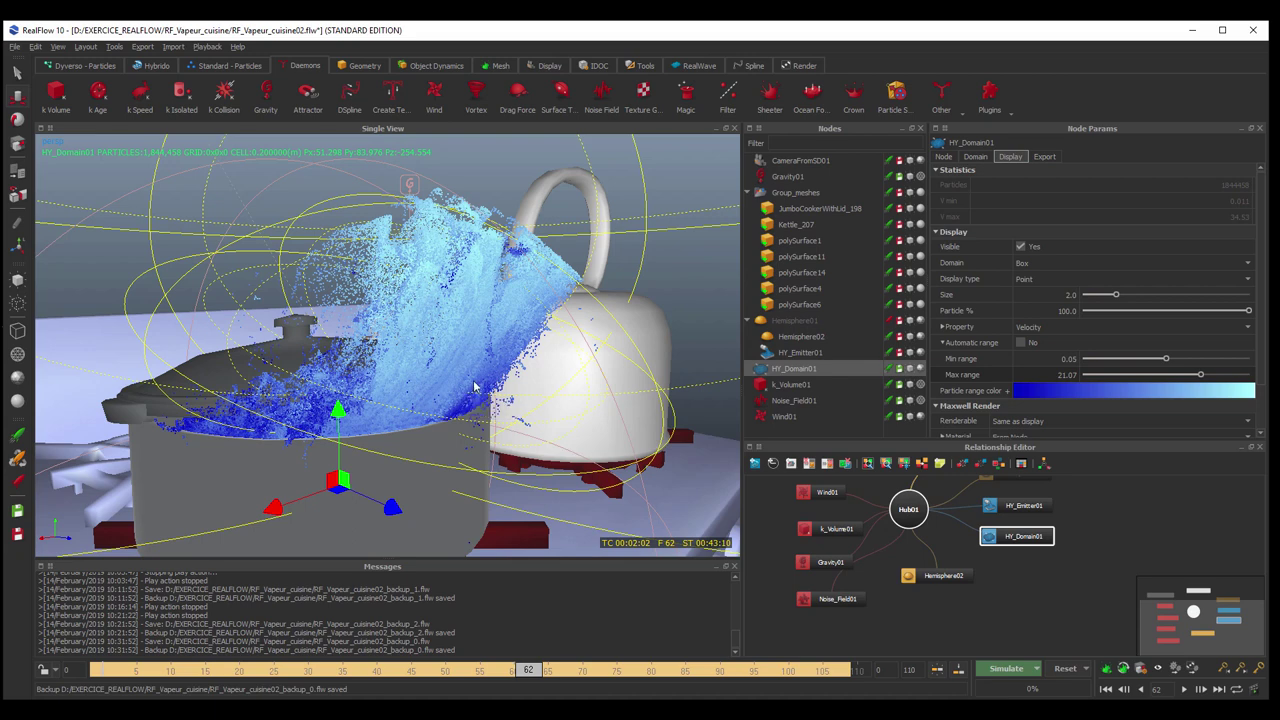
{"action": "left_click", "coordinate": [1042, 157]}
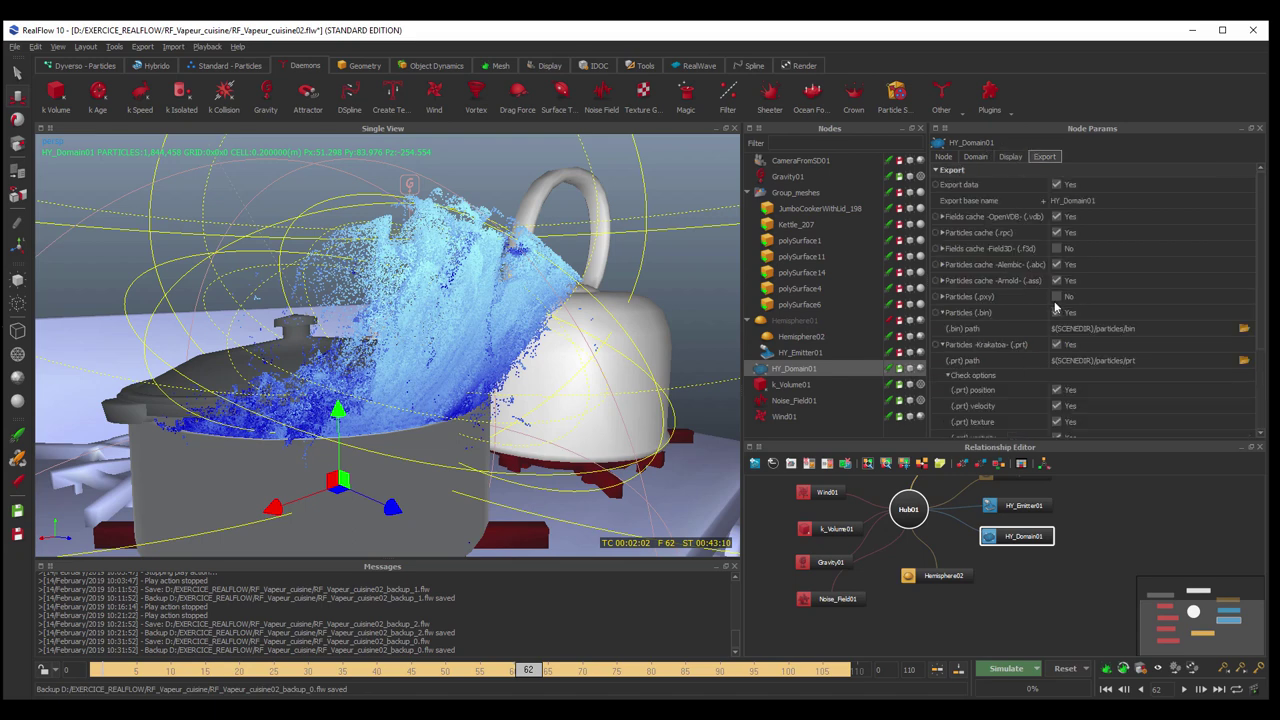
Step: Set the Alembic particle cache to also export vorticity and normal
{"action": "left_click", "coordinate": [942, 312]}
{"action": "left_click", "coordinate": [942, 328]}
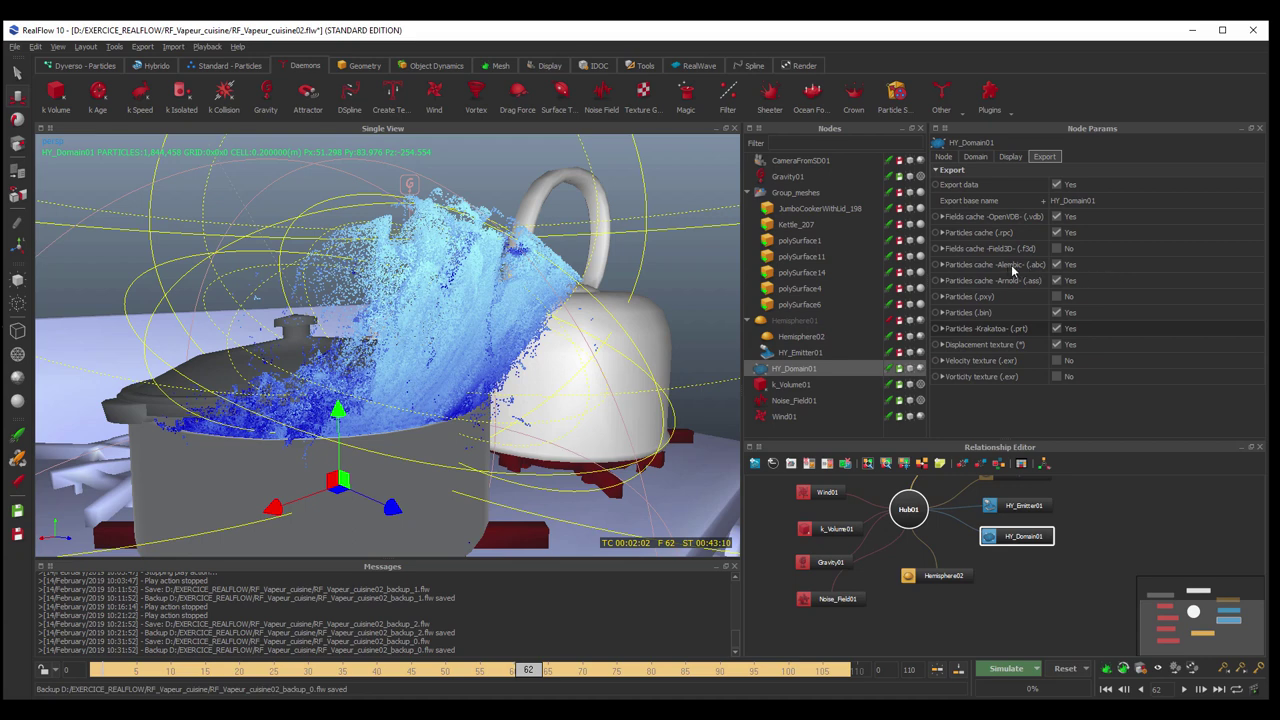
{"action": "left_click", "coordinate": [941, 264]}
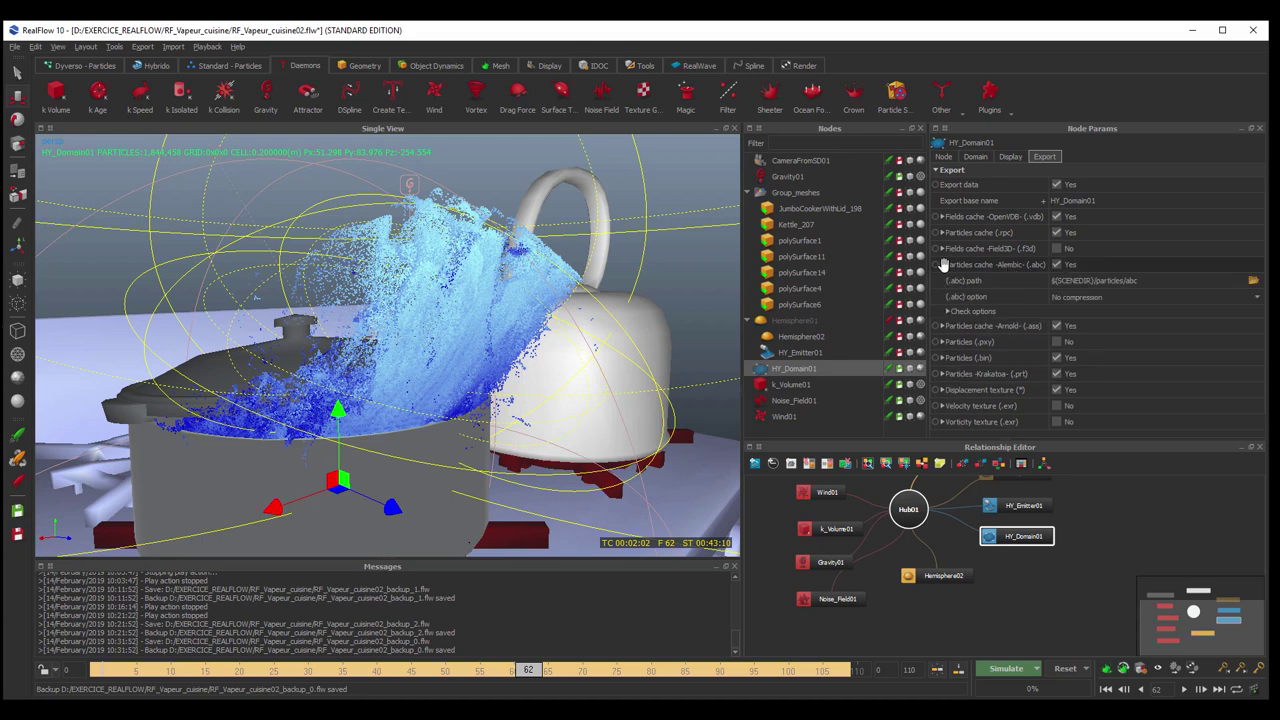
{"action": "left_click", "coordinate": [947, 311]}
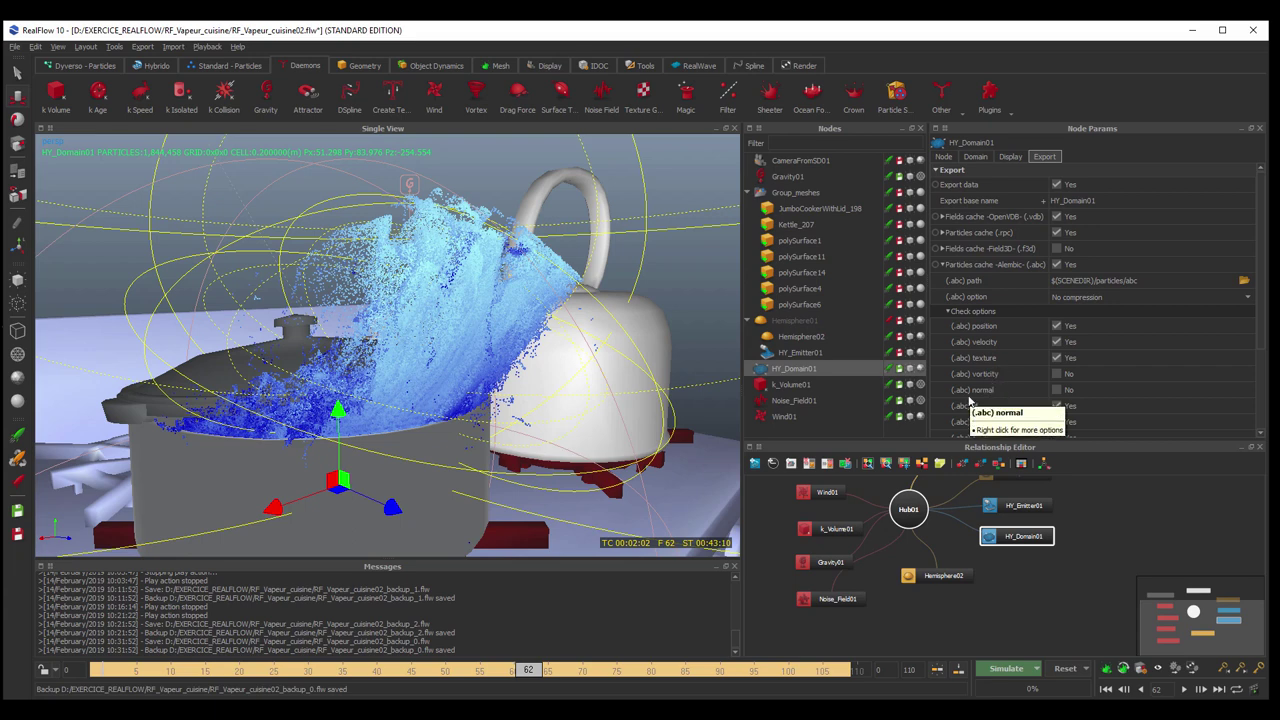
{"action": "left_click", "coordinate": [1057, 373]}
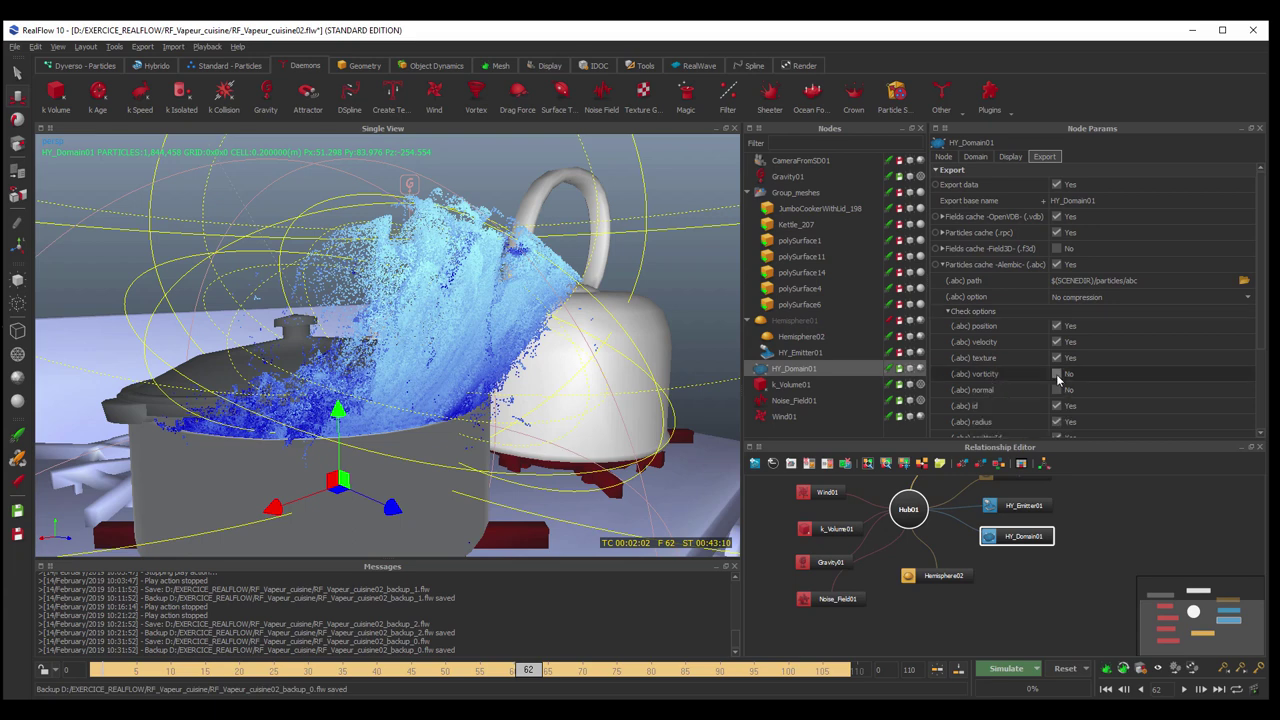
{"action": "left_click", "coordinate": [1056, 390]}
{"action": "scroll", "coordinate": [1010, 392], "scroll_direction": "down", "scroll_amount": 2}
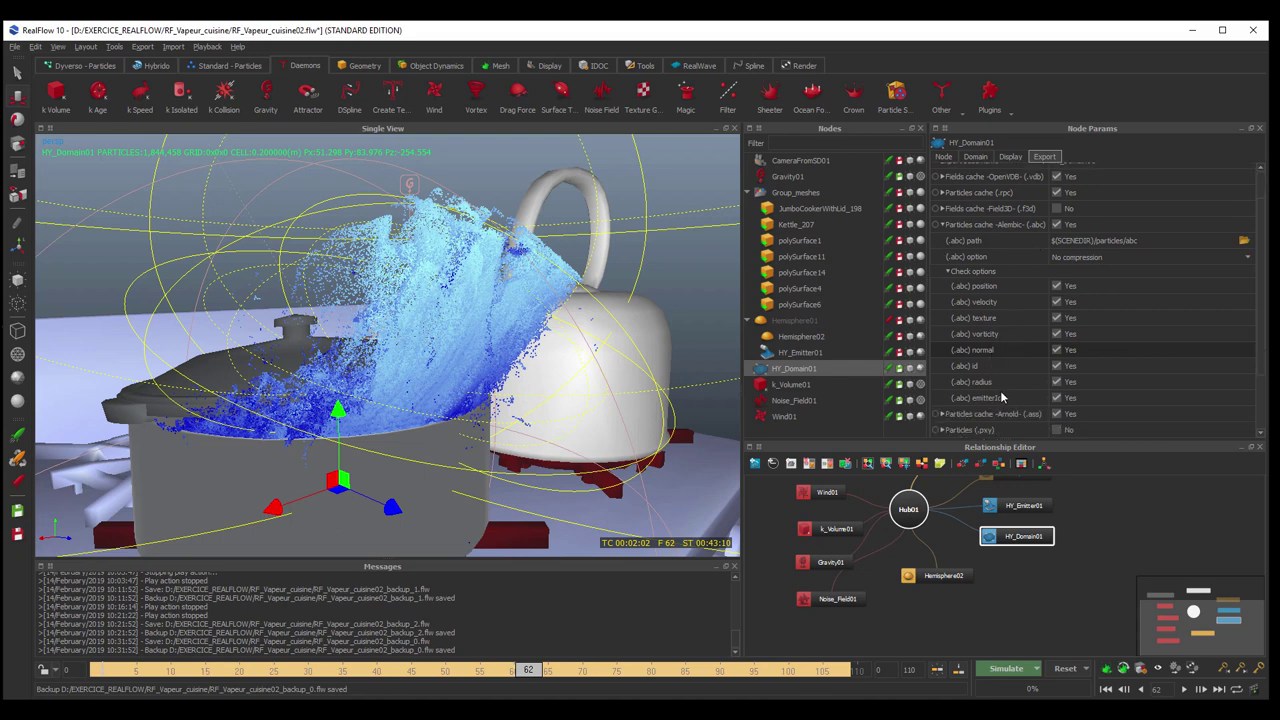
{"action": "scroll", "coordinate": [1000, 414], "scroll_direction": "up", "scroll_amount": 2}
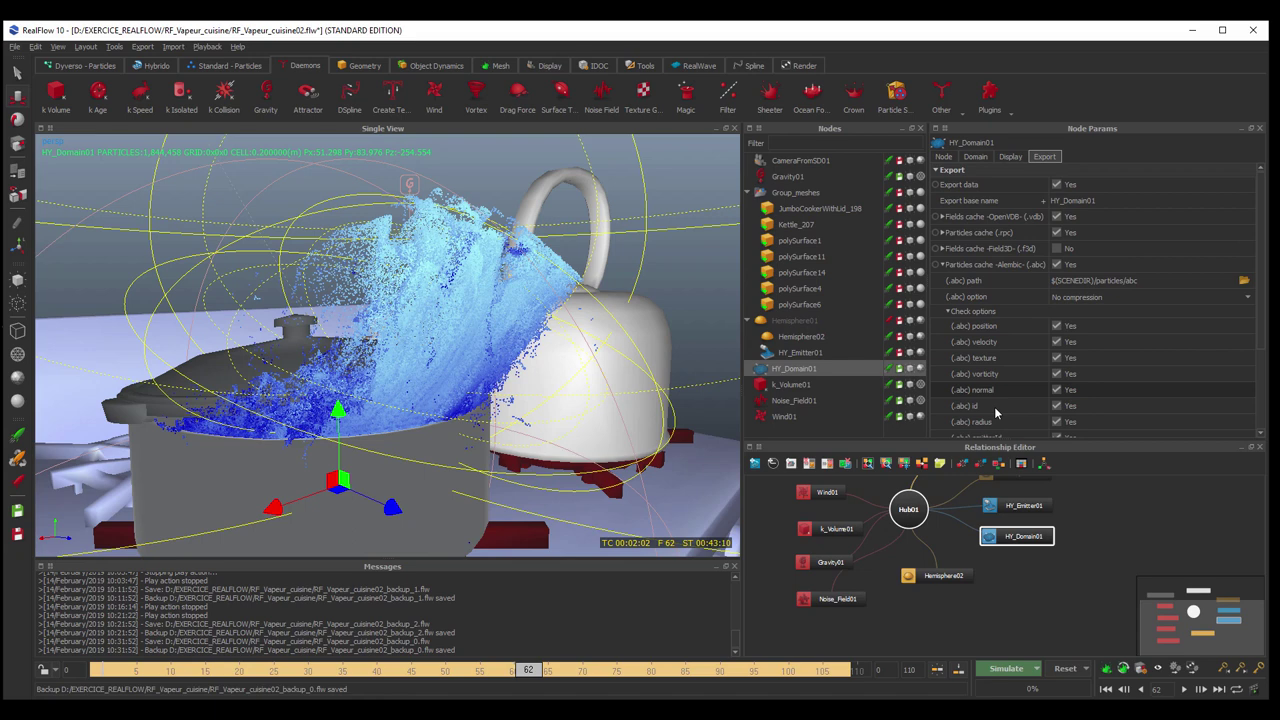
{"action": "left_click", "coordinate": [944, 264]}
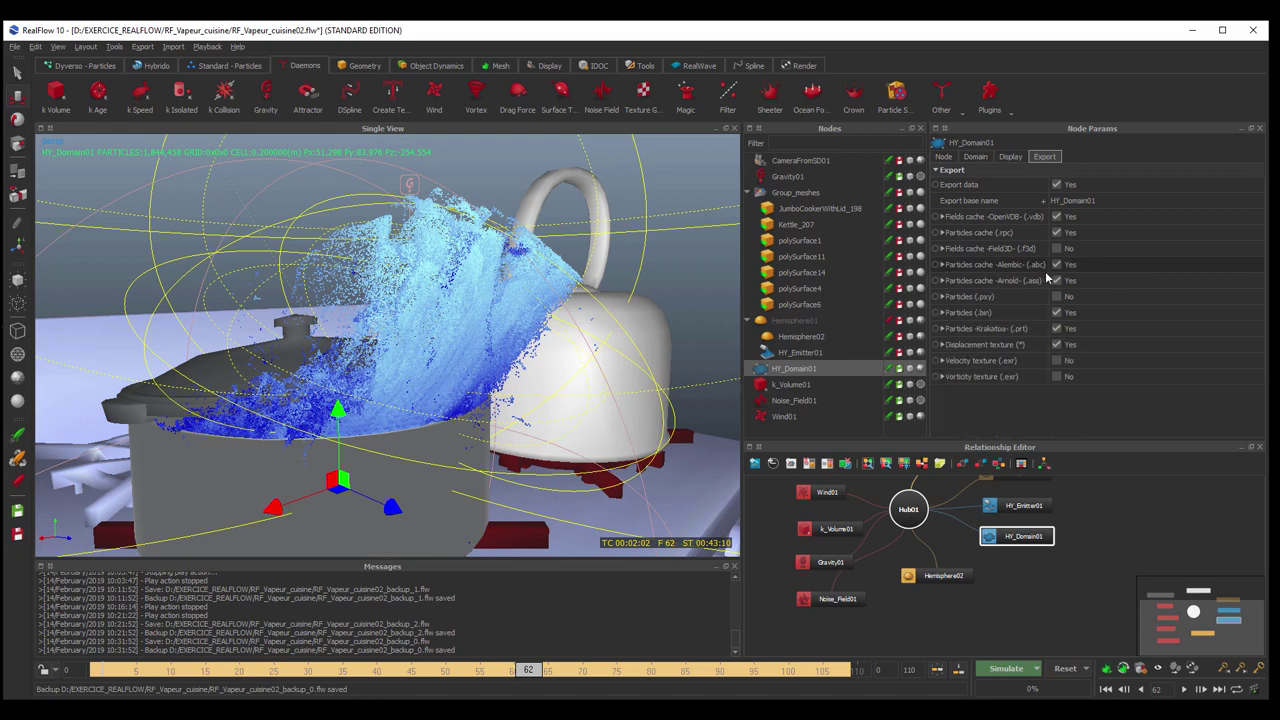
Step: Review the Arnold (.ass) cache export path and the Krakatoa particle settings
{"action": "left_click", "coordinate": [941, 281]}
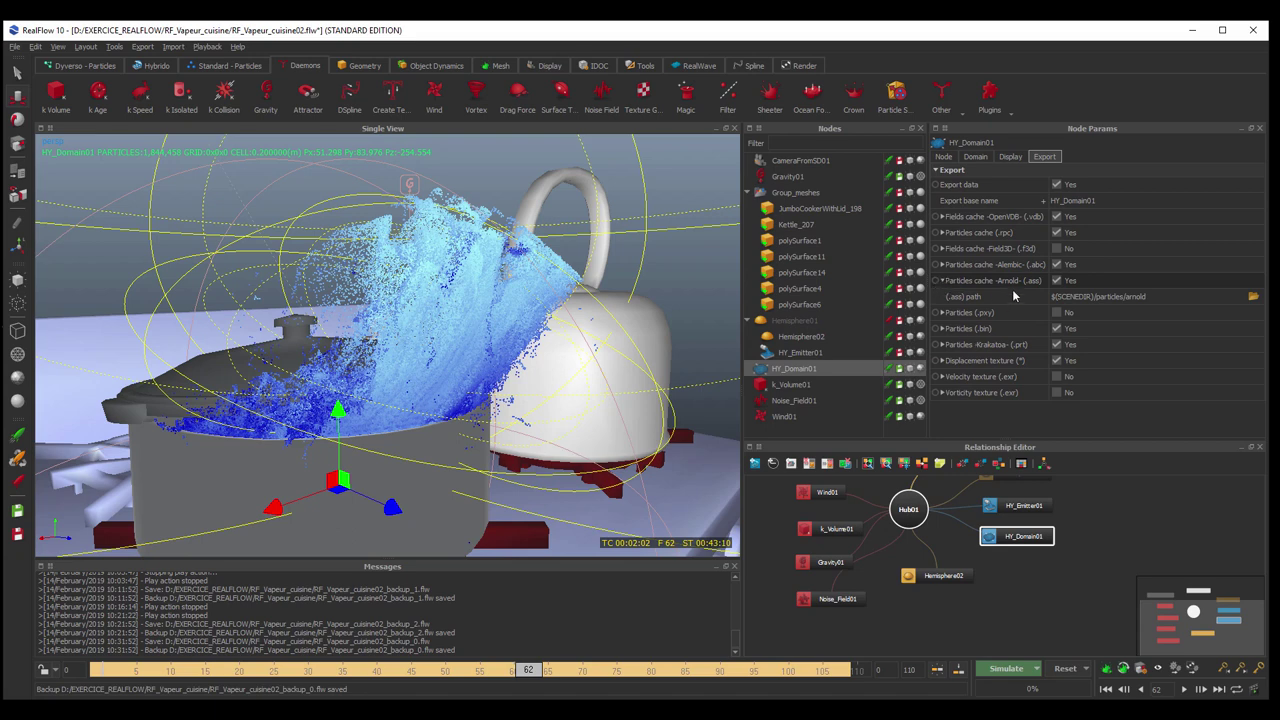
{"action": "left_click", "coordinate": [941, 280]}
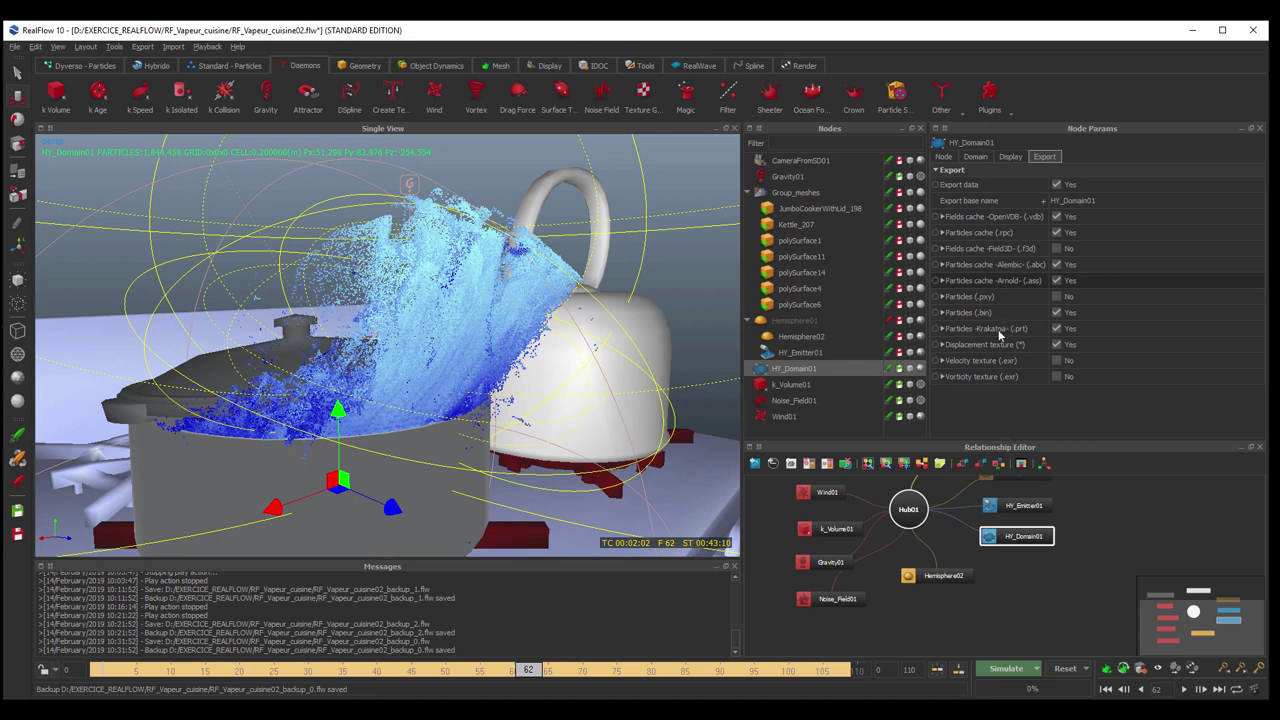
{"action": "left_click", "coordinate": [941, 328]}
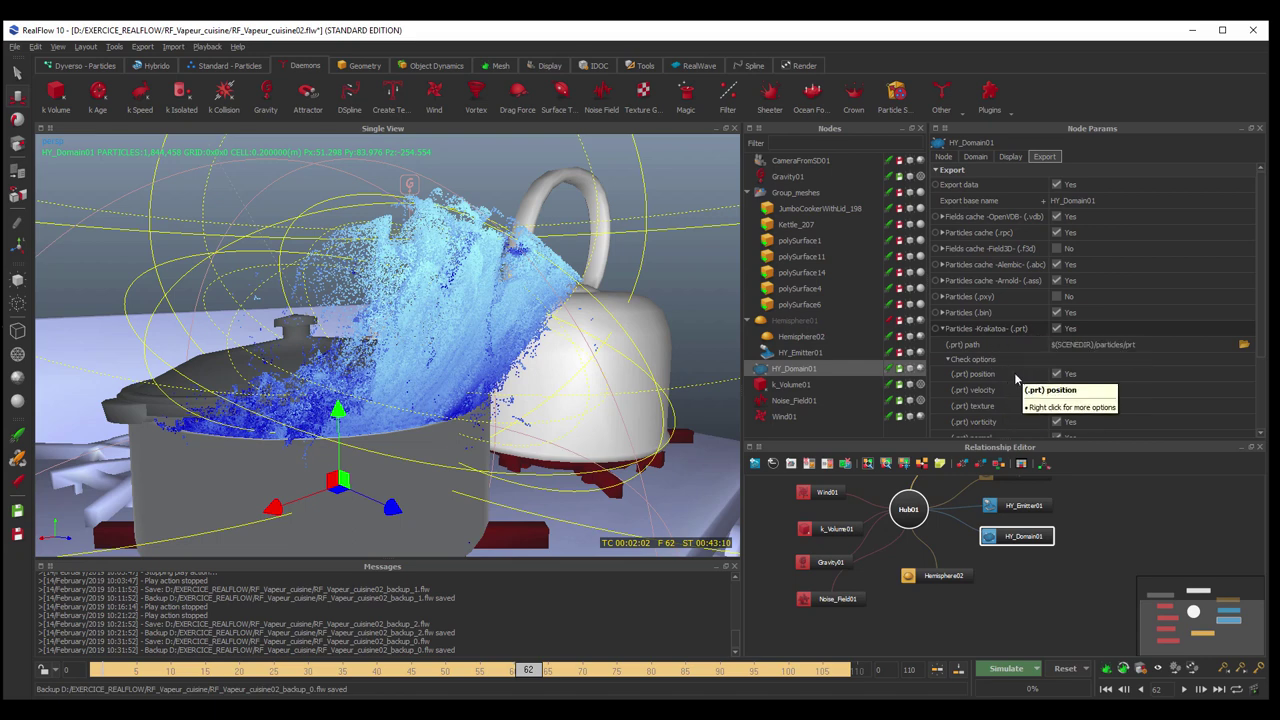
{"action": "scroll", "coordinate": [1036, 403], "scroll_direction": "down", "scroll_amount": 2}
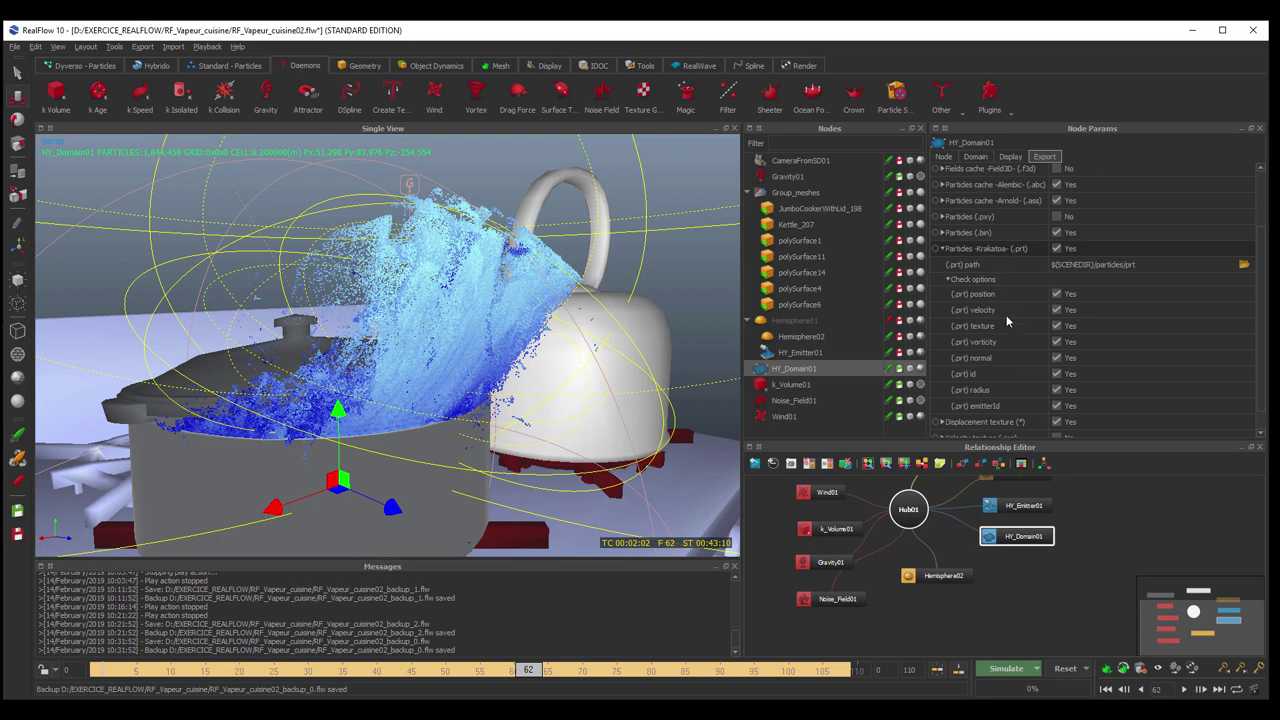
{"action": "left_click", "coordinate": [941, 248]}
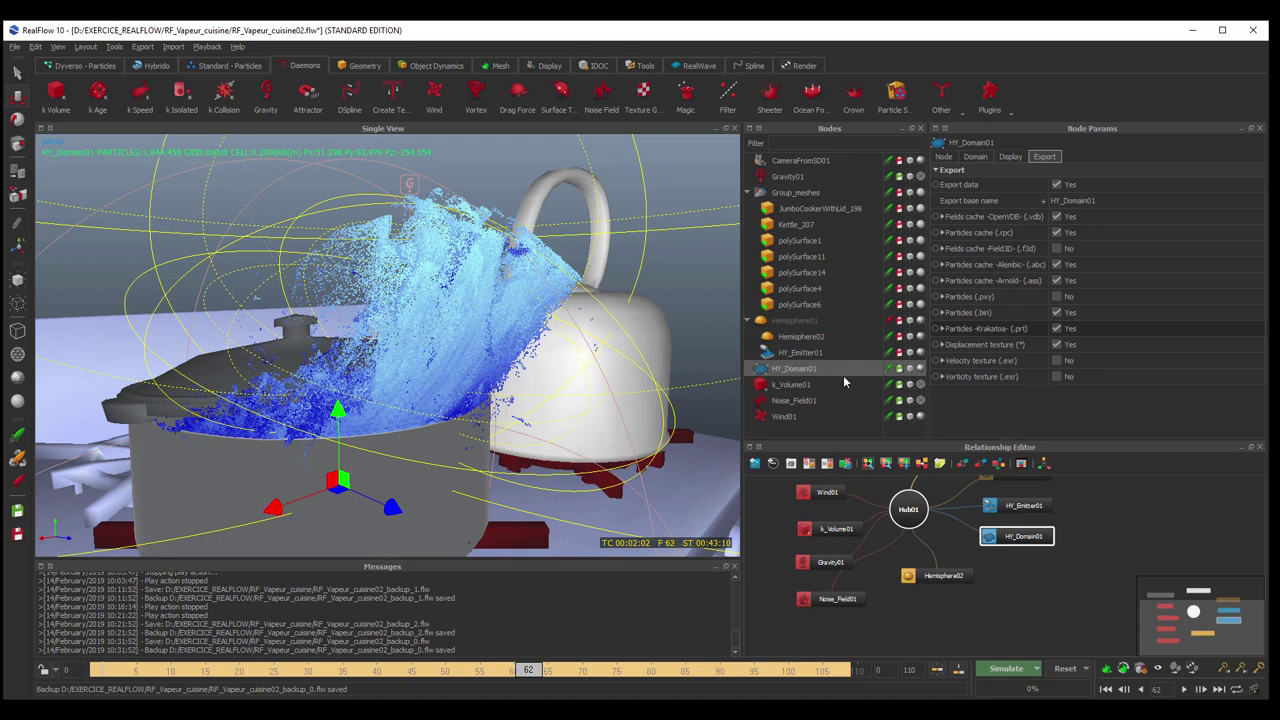
{"action": "left_click", "coordinate": [1002, 281]}
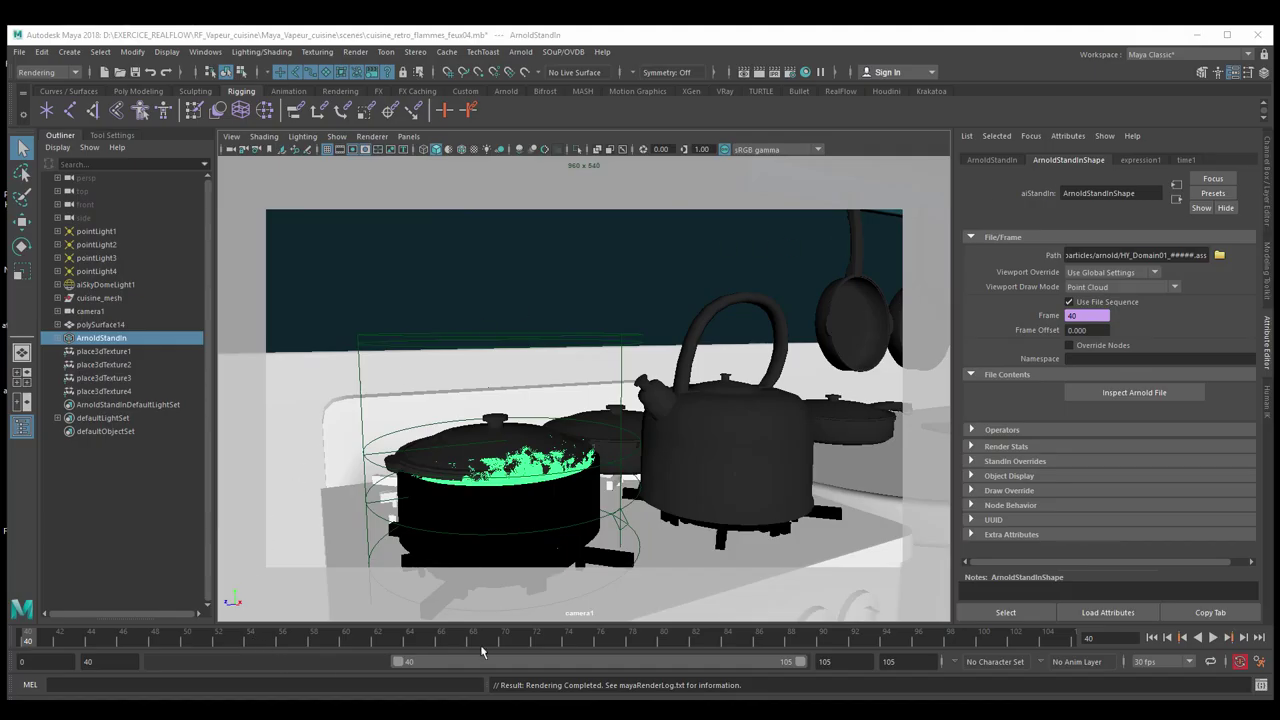
Step: Jump to frame 68, then scrub to frame 72 so steam spills over the pot
{"action": "left_click", "coordinate": [475, 640]}
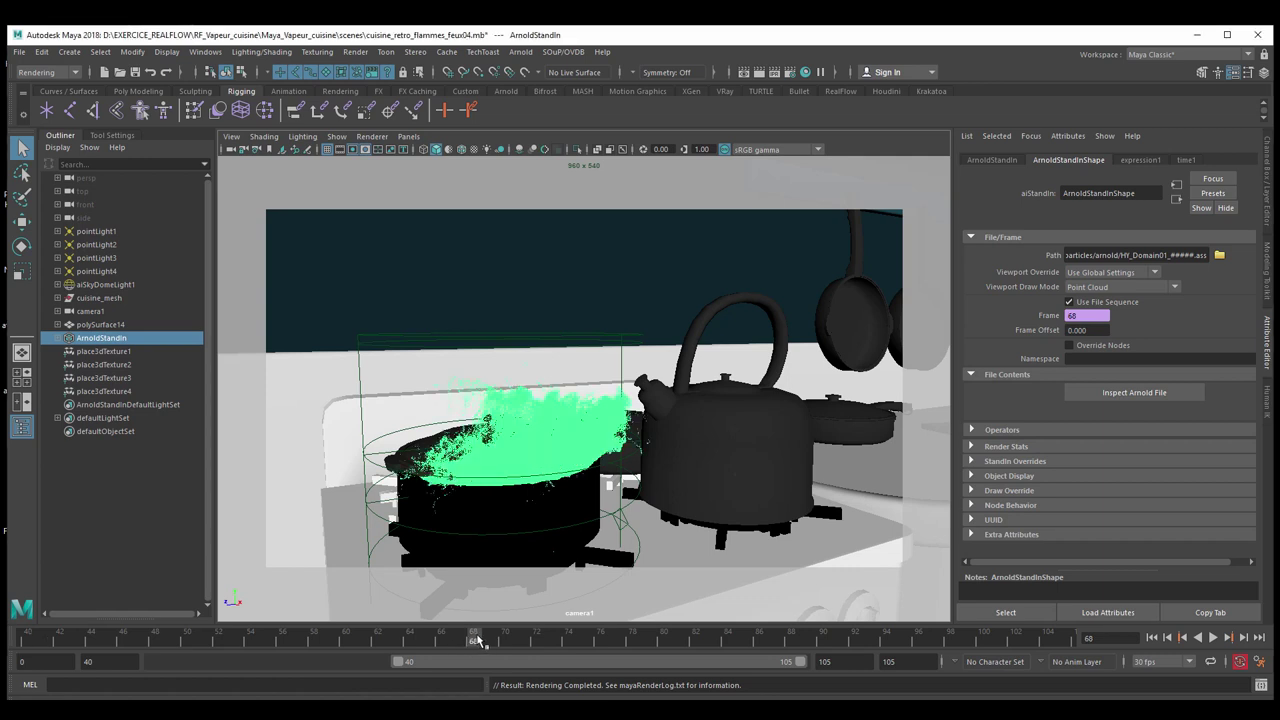
{"action": "left_click_drag", "start_coordinate": [478, 640], "coordinate": [536, 640]}
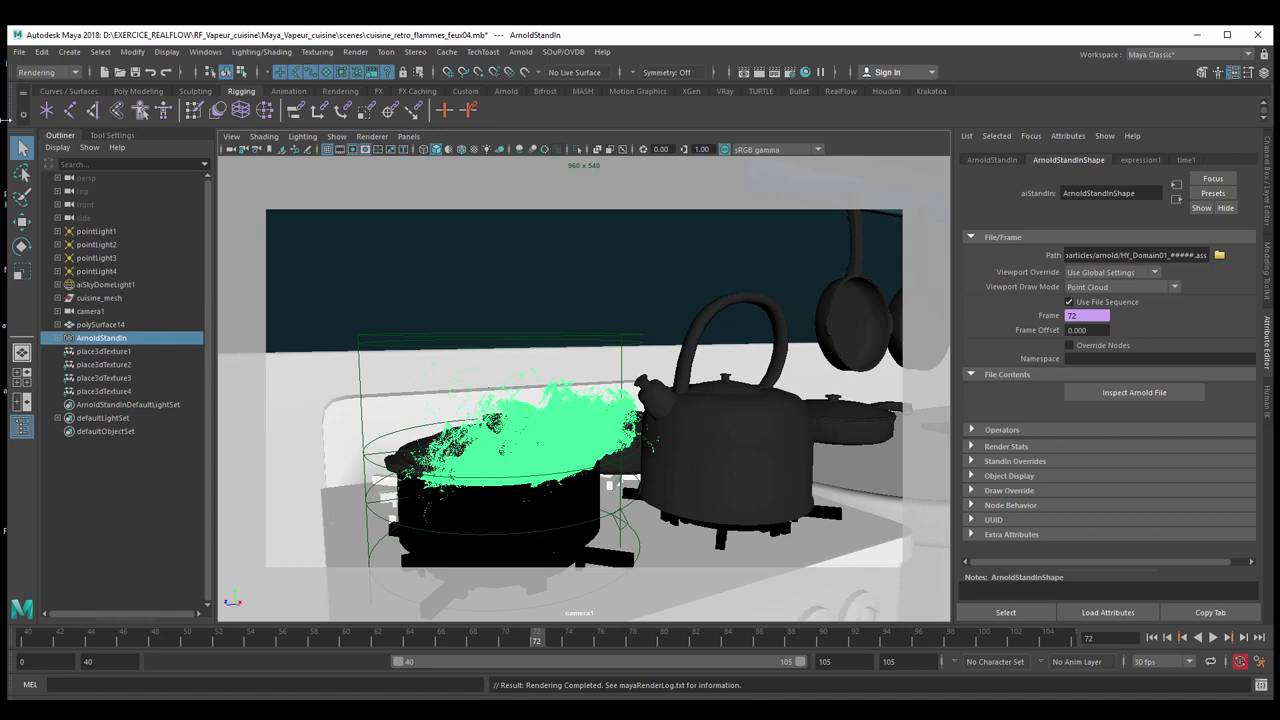
Step: Start a File > Import with the file type filter set to ASS
{"action": "left_click", "coordinate": [25, 56]}
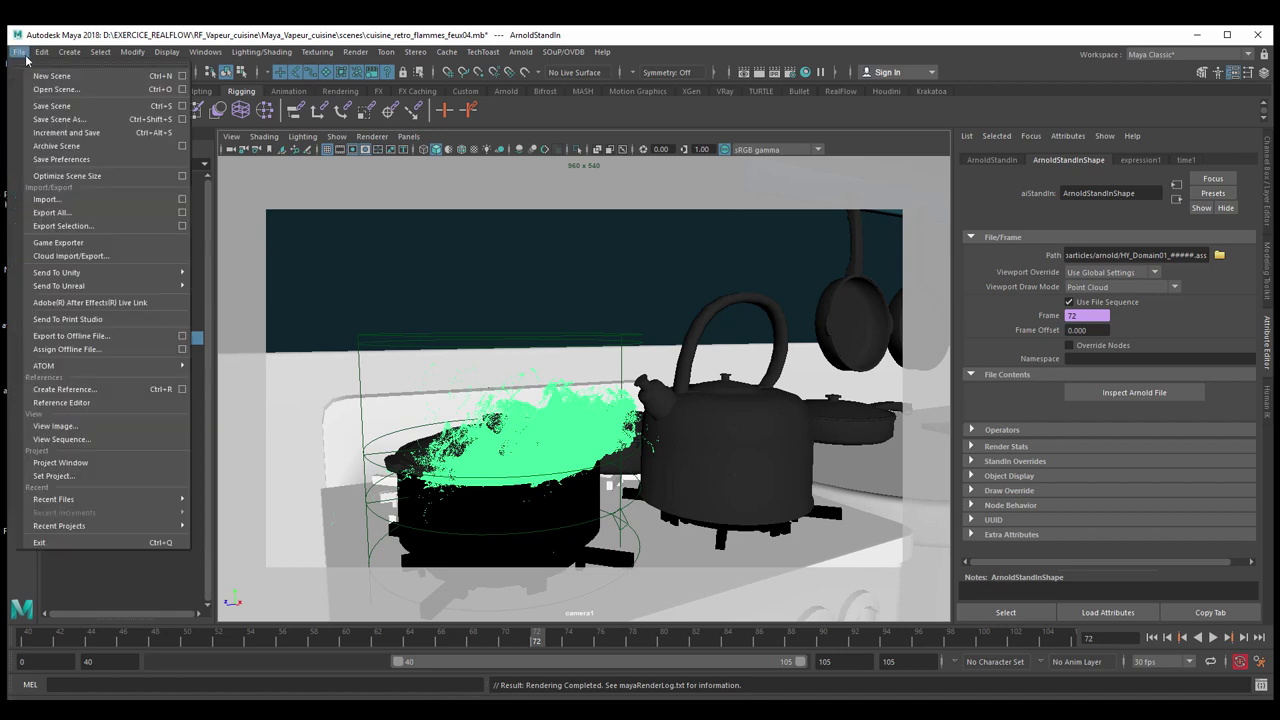
{"action": "left_click", "coordinate": [85, 200]}
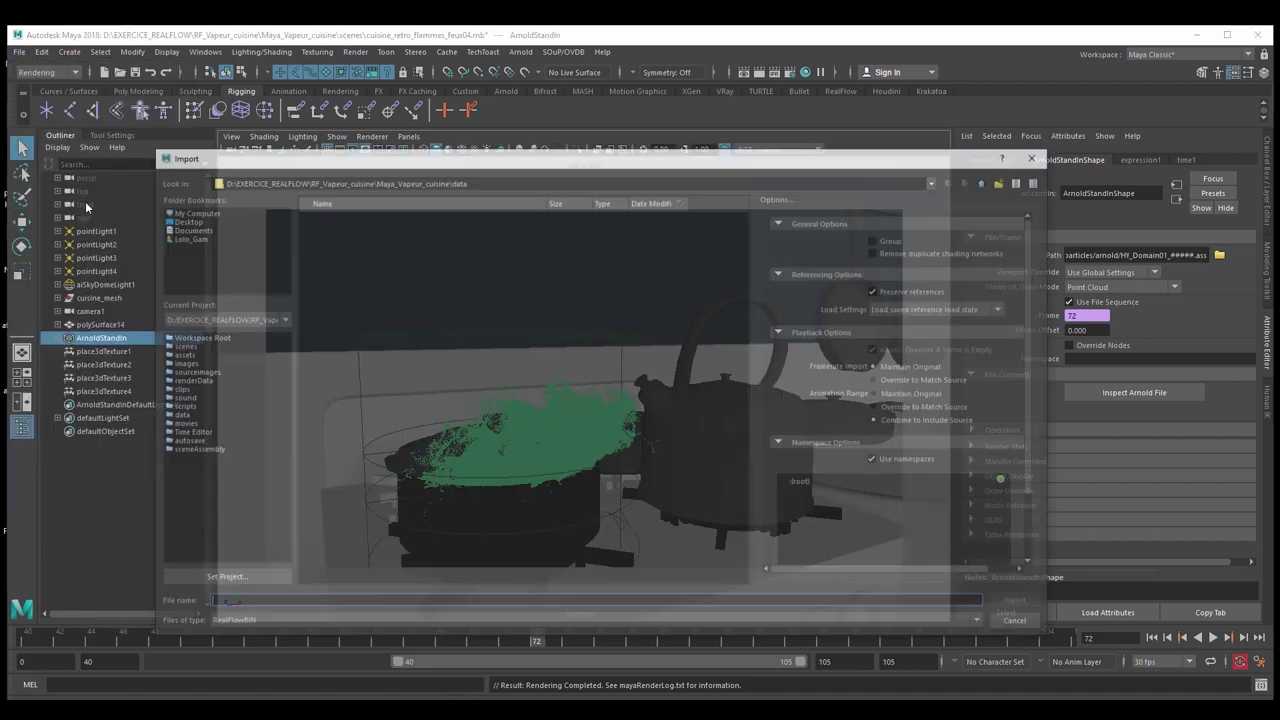
{"action": "left_click", "coordinate": [288, 626]}
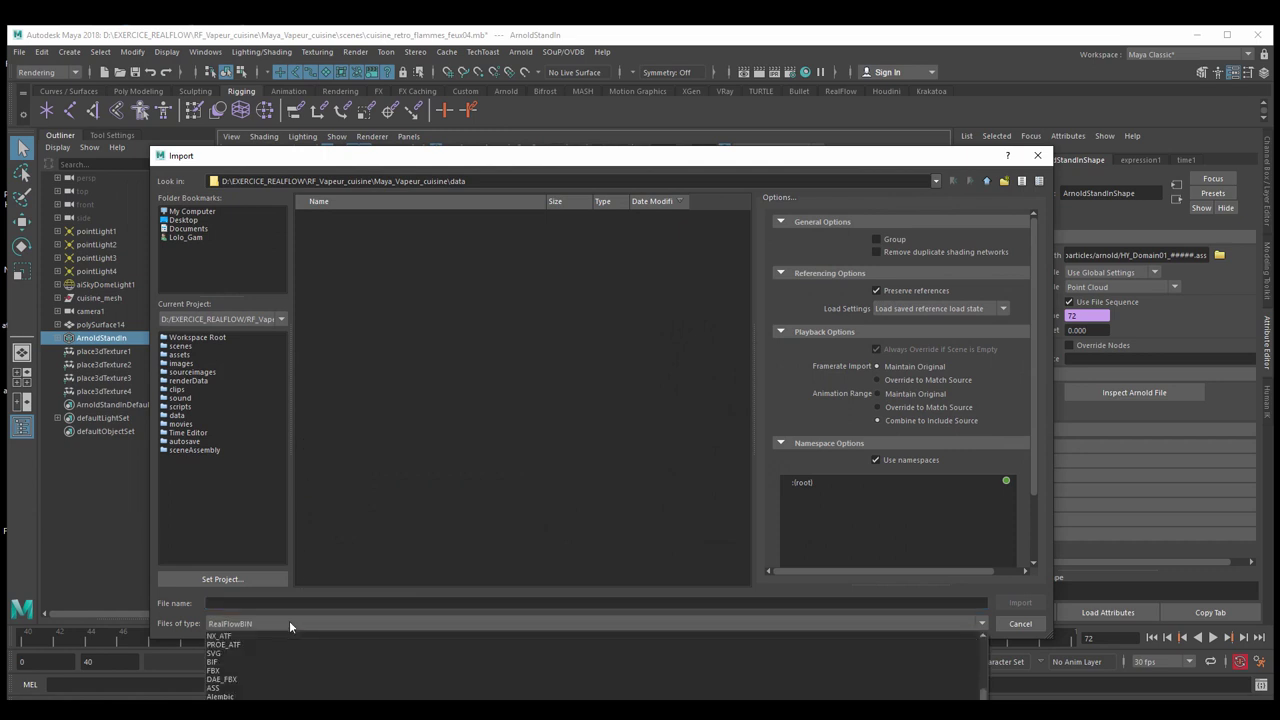
{"action": "left_click", "coordinate": [280, 688]}
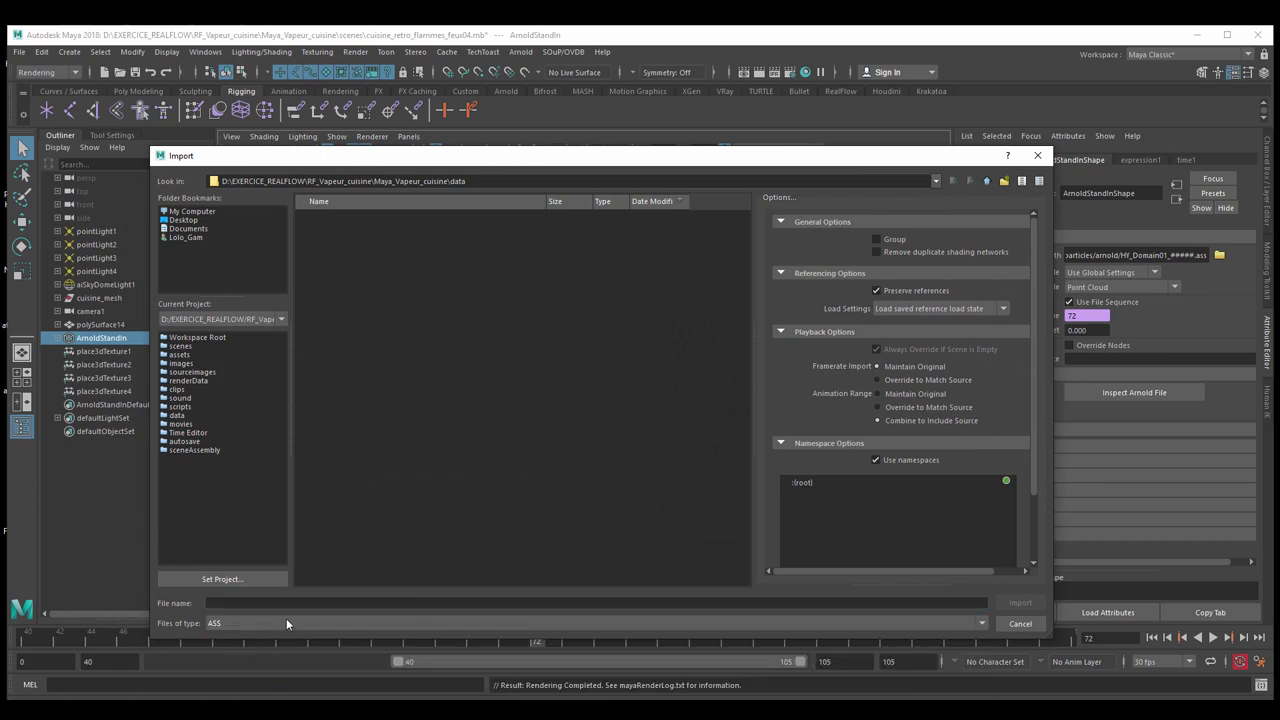
Step: Browse up to RF_Vapeur_cuisine, into particles\arnold, then close the window without importing
{"action": "left_click", "coordinate": [987, 183]}
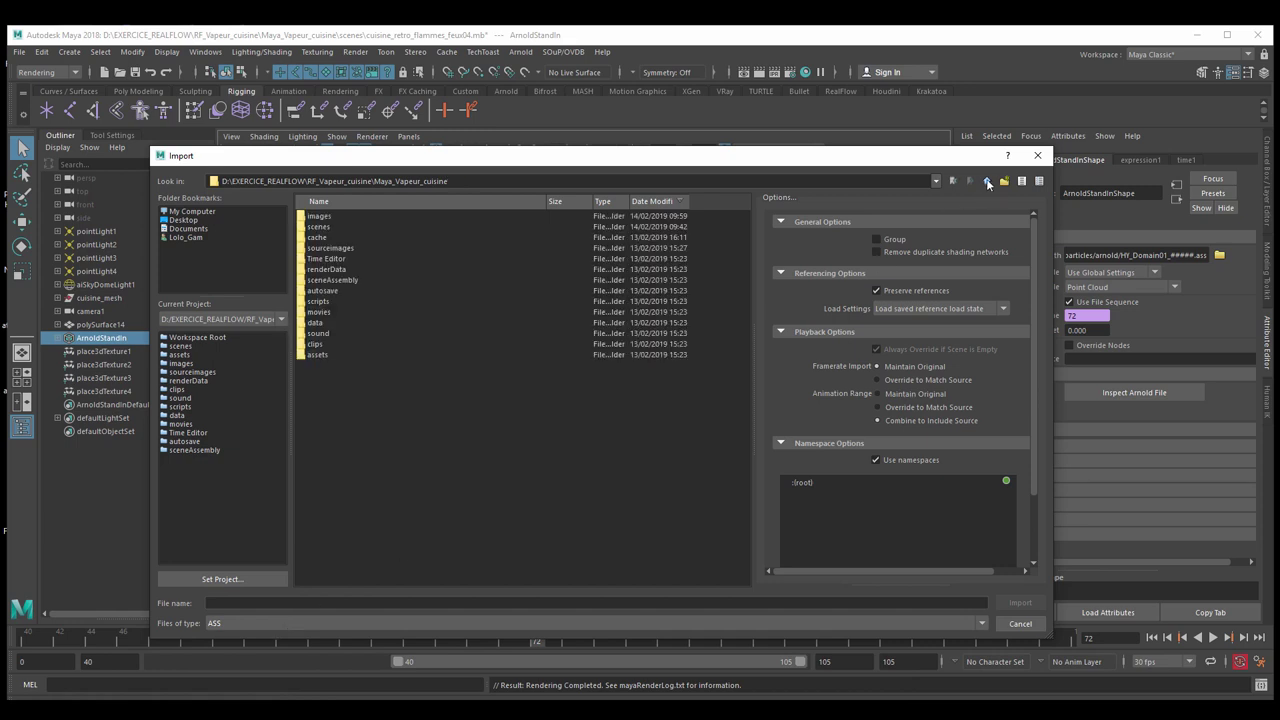
{"action": "left_click", "coordinate": [987, 183]}
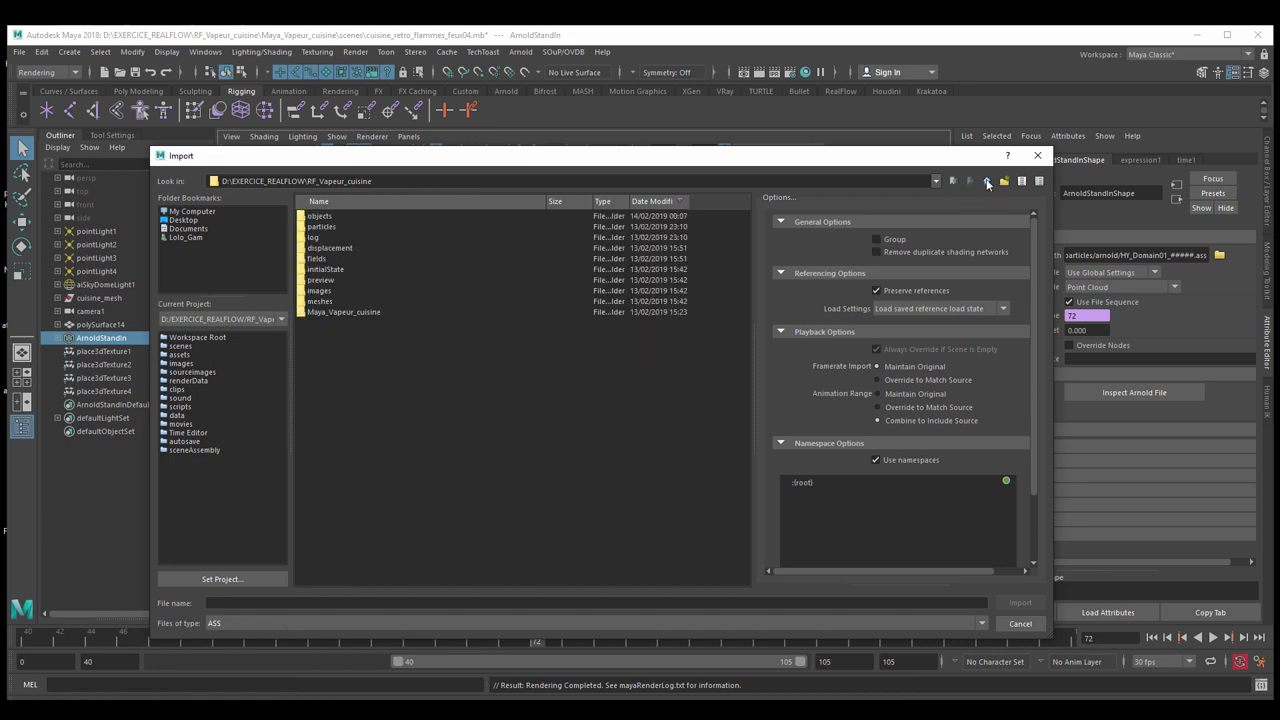
{"action": "double_click", "coordinate": [330, 228]}
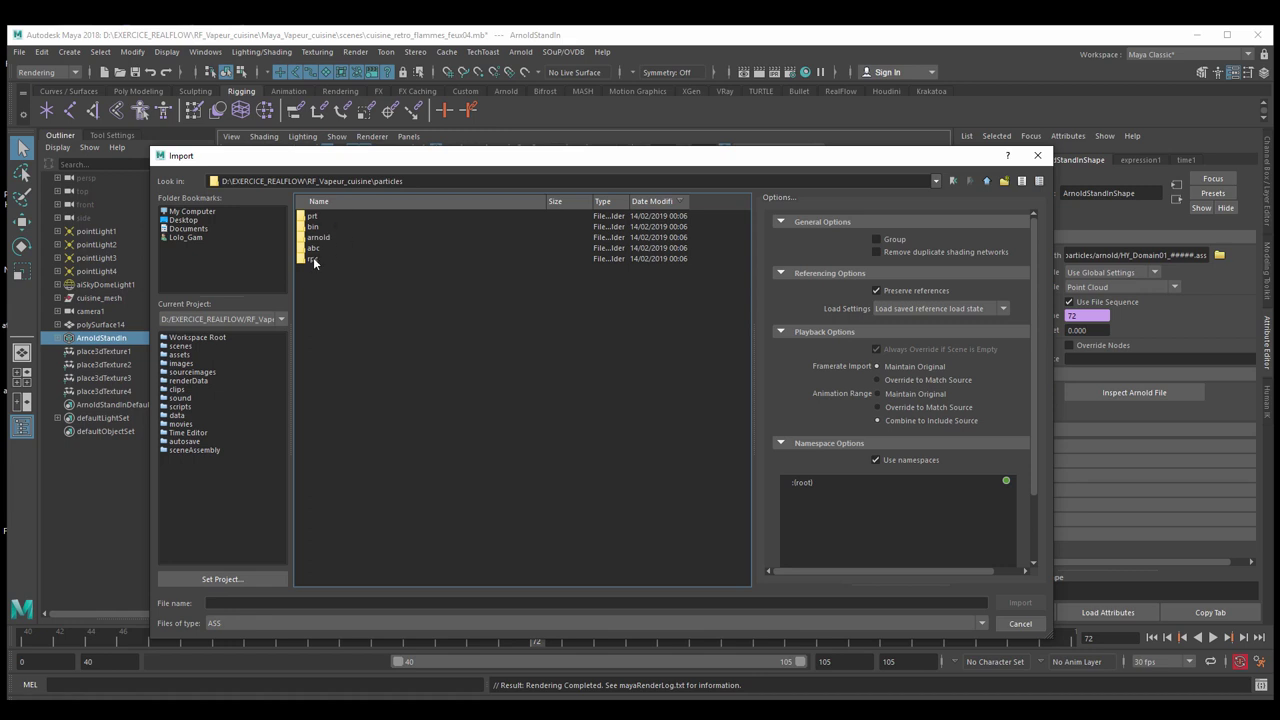
{"action": "double_click", "coordinate": [321, 238]}
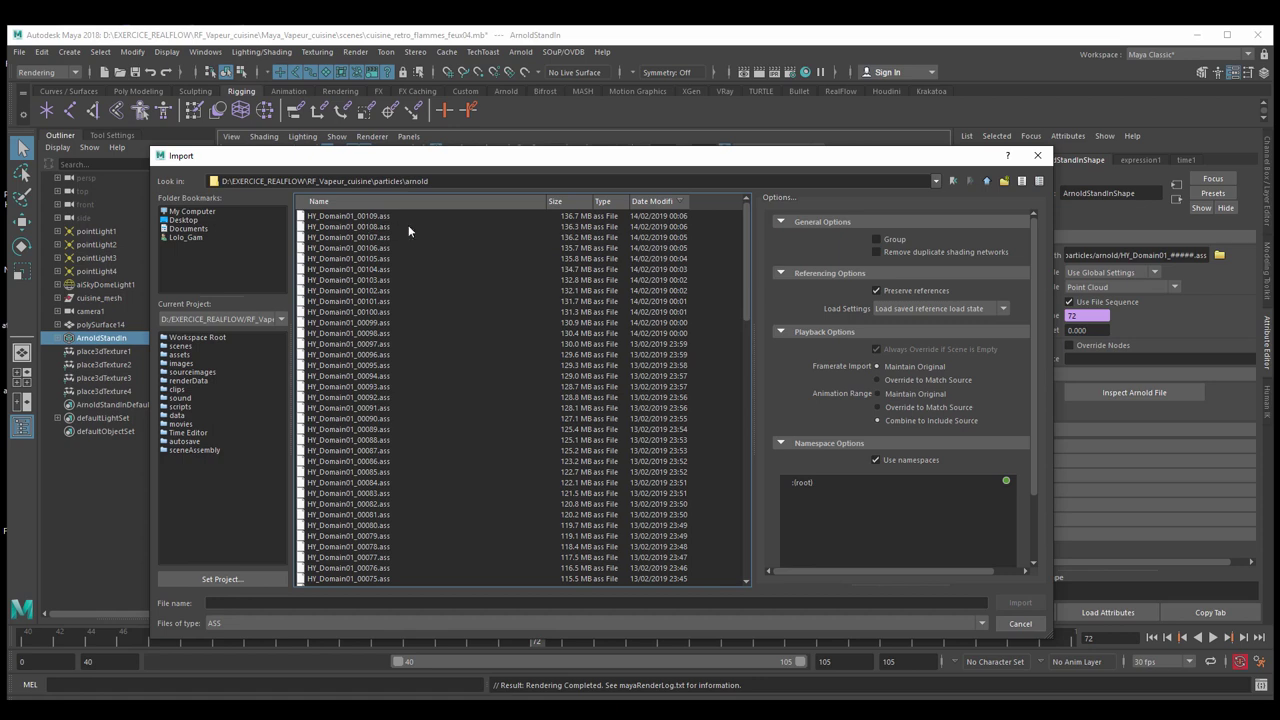
{"action": "left_click", "coordinate": [1039, 157]}
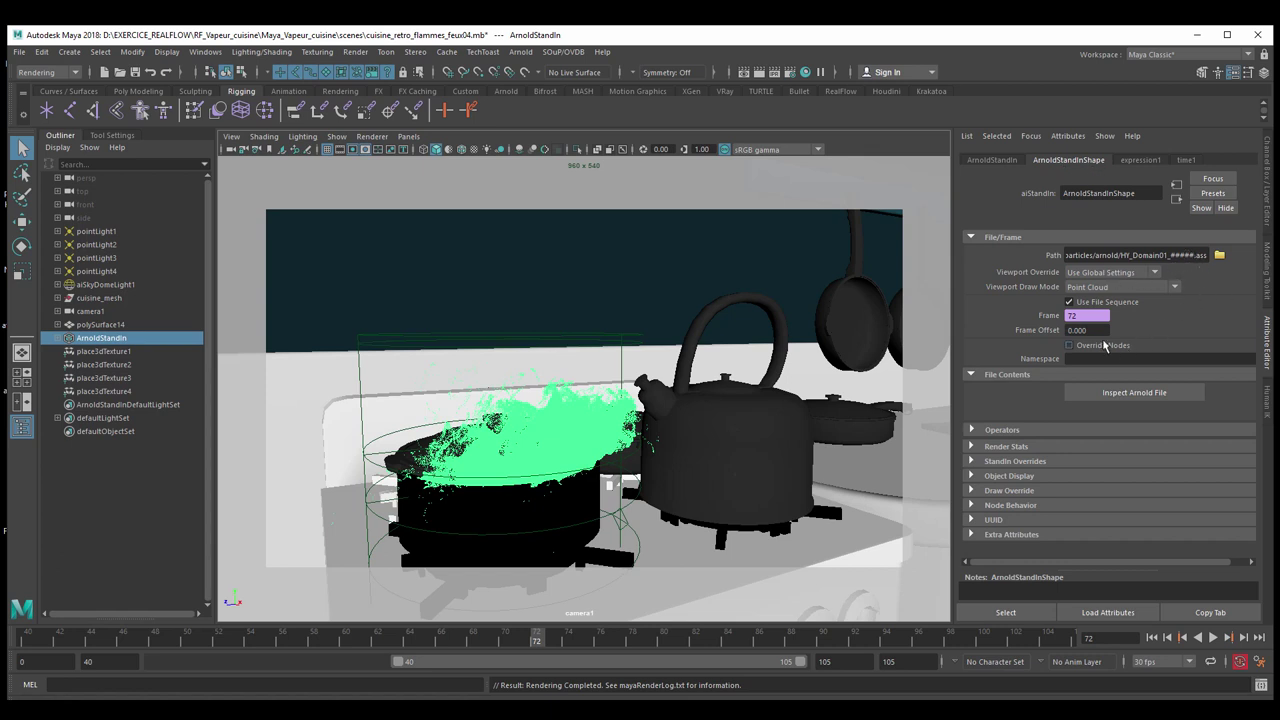
Step: Preview the steam StandIn as Wireframe, then set its draw mode back to Point Cloud
{"action": "left_click", "coordinate": [1096, 288]}
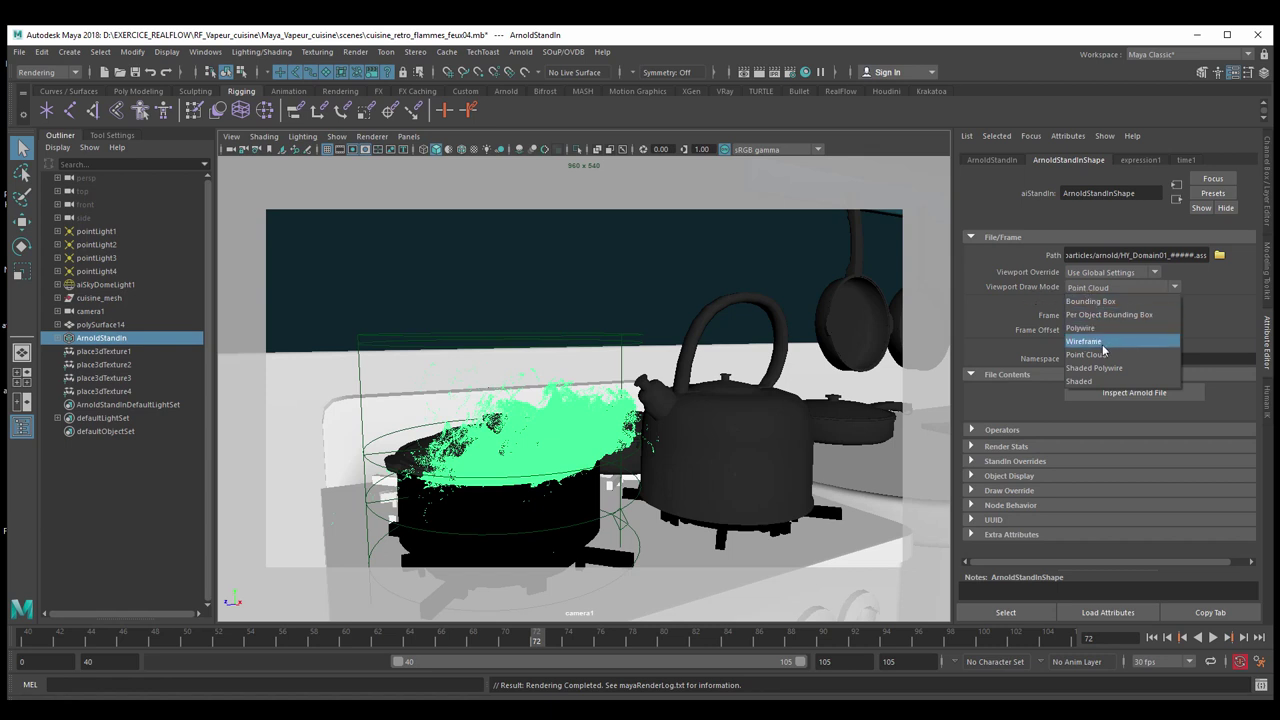
{"action": "left_click", "coordinate": [1100, 342]}
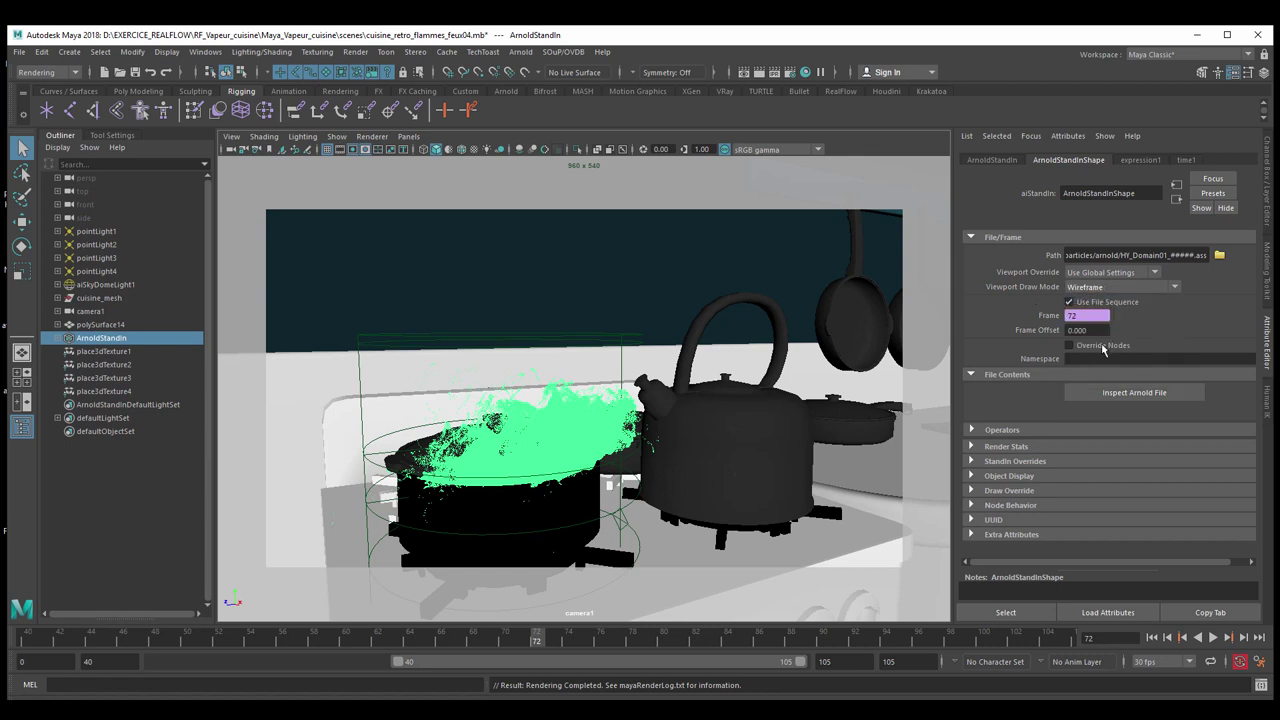
{"action": "left_click", "coordinate": [1112, 289]}
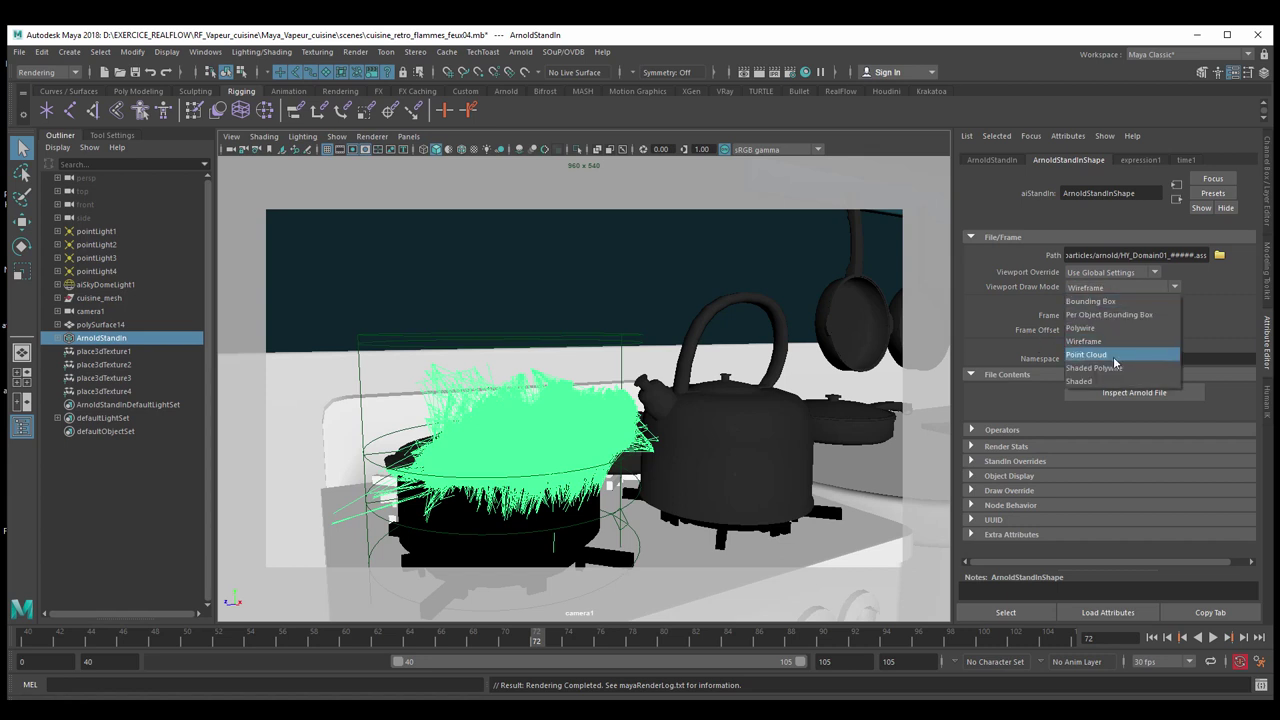
{"action": "left_click", "coordinate": [1108, 356]}
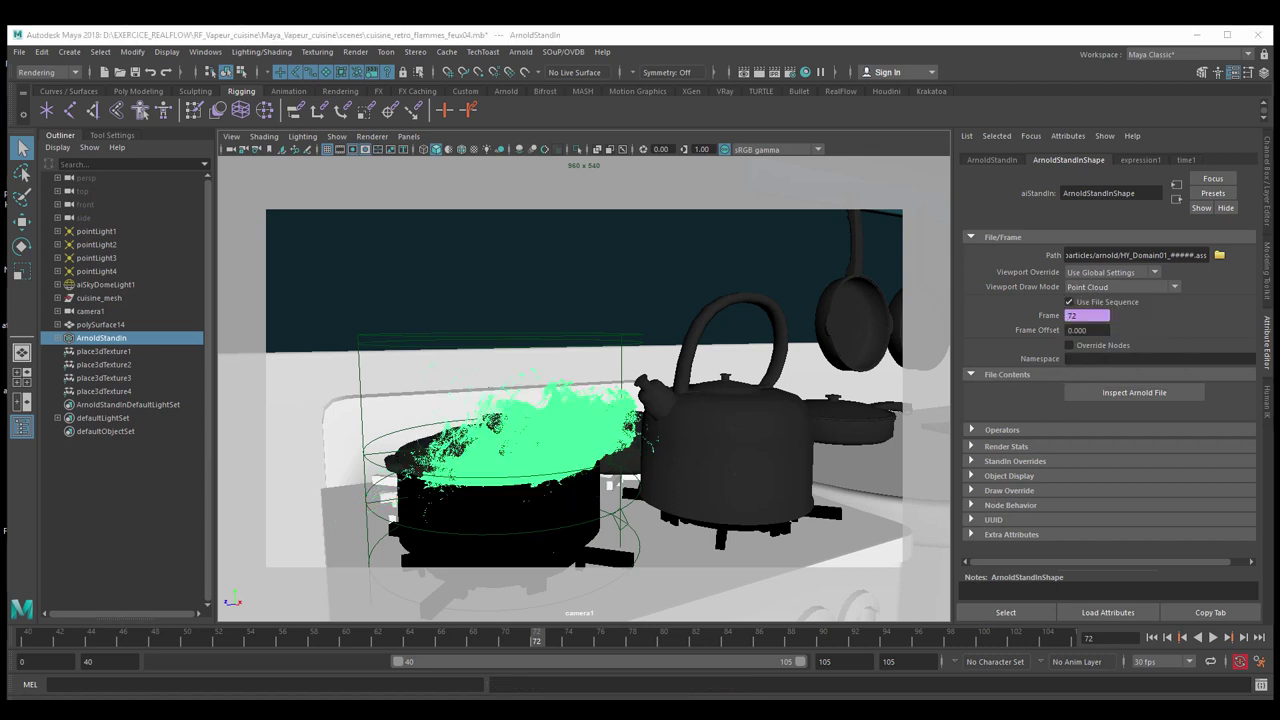
{"action": "left_click", "coordinate": [408, 136]}
Step: In the persp view, raise the pot lid slightly and tilt it with Move (W) and Rotate (E)
{"action": "mouse_move", "coordinate": [412, 150]}
{"action": "left_click", "coordinate": [558, 164]}
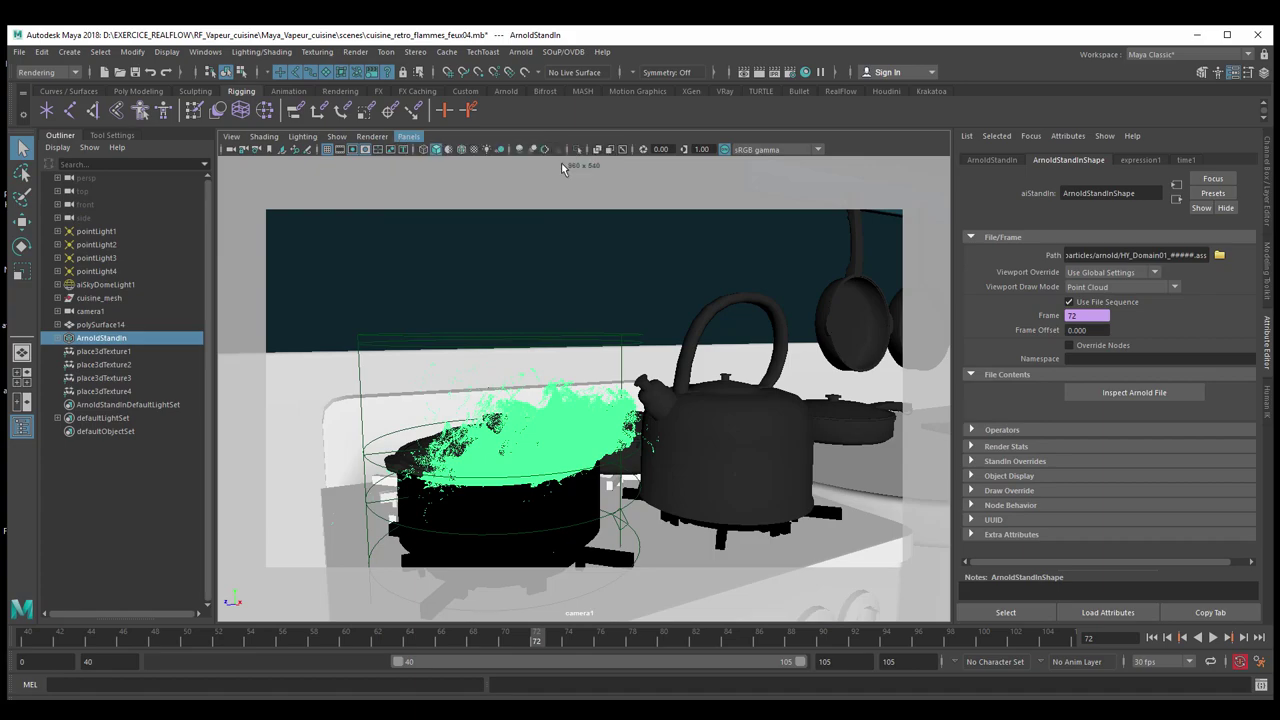
{"action": "mouse_move", "coordinate": [596, 376]}
{"action": "left_mouse_down", "text": "alt"}
{"action": "mouse_move", "coordinate": [670, 383]}
{"action": "mouse_move", "coordinate": [703, 411]}
{"action": "left_mouse_up", "text": "alt"}
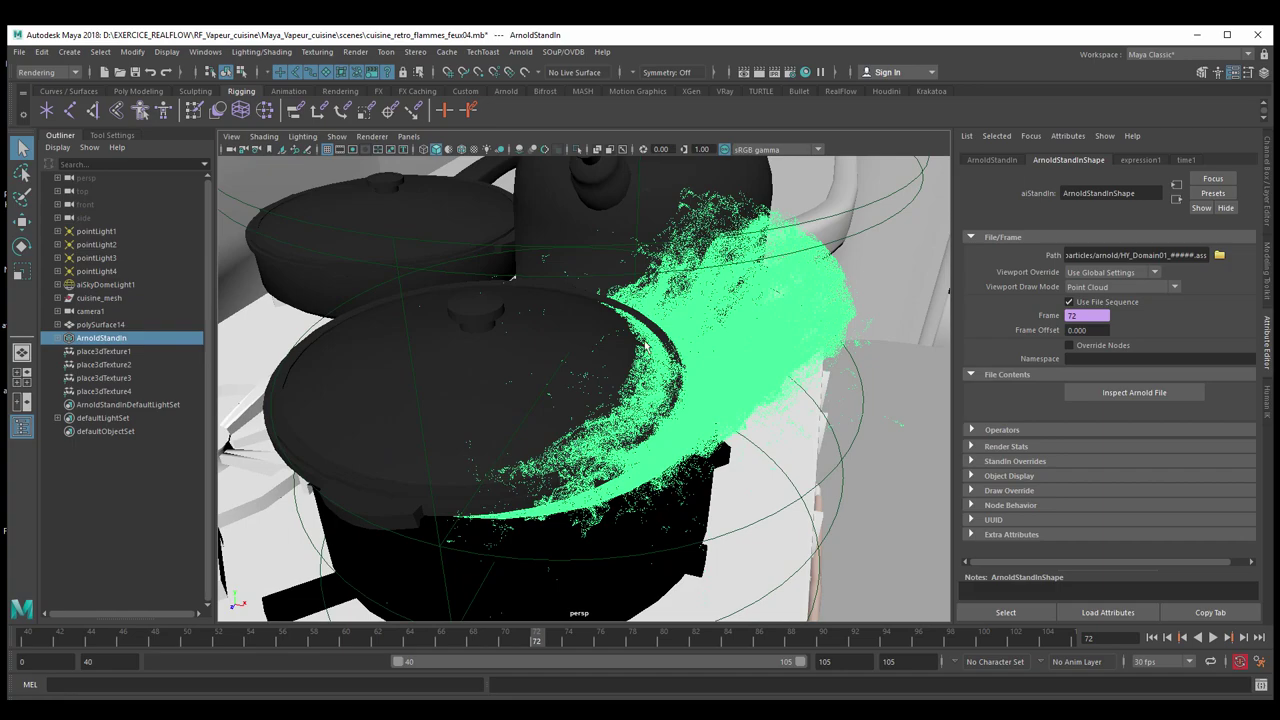
{"action": "left_click_drag", "start_coordinate": [586, 468], "coordinate": [578, 423], "text": "alt"}
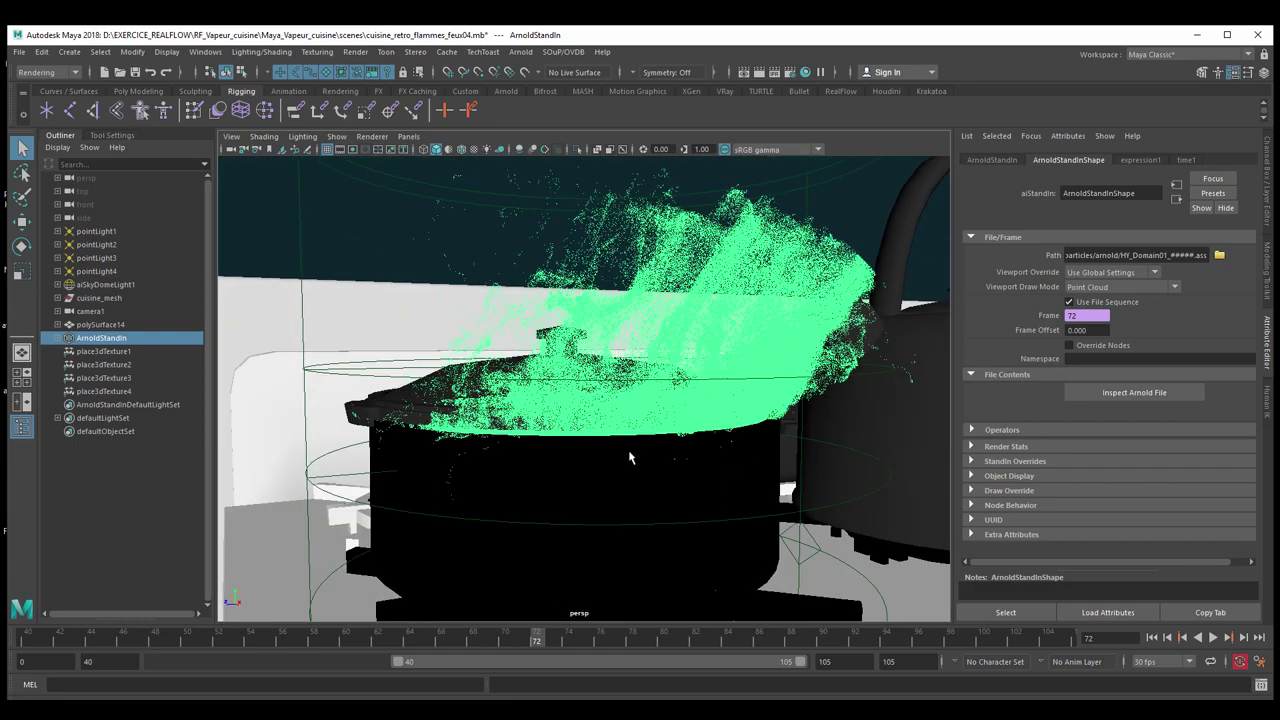
{"action": "mouse_move", "coordinate": [605, 464]}
{"action": "left_mouse_down", "text": "alt"}
{"action": "mouse_move", "coordinate": [663, 491]}
{"action": "mouse_move", "coordinate": [651, 481]}
{"action": "left_mouse_up", "text": "alt"}
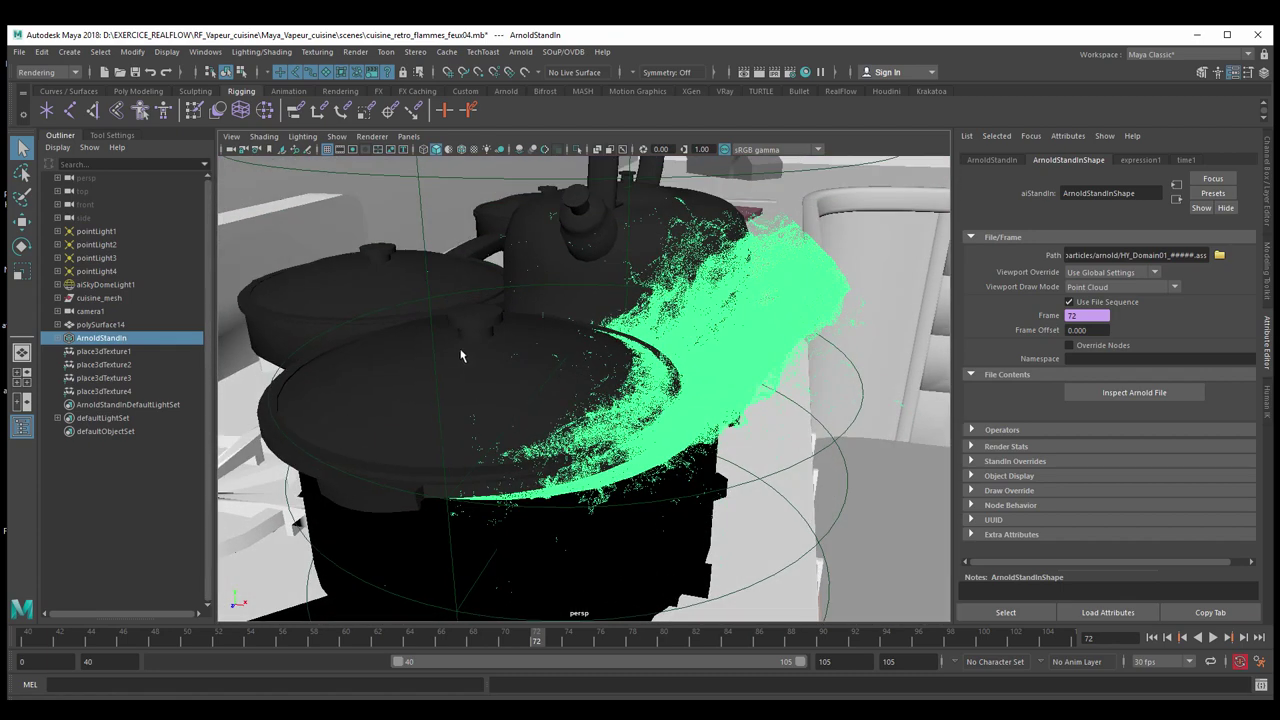
{"action": "left_click", "coordinate": [270, 441]}
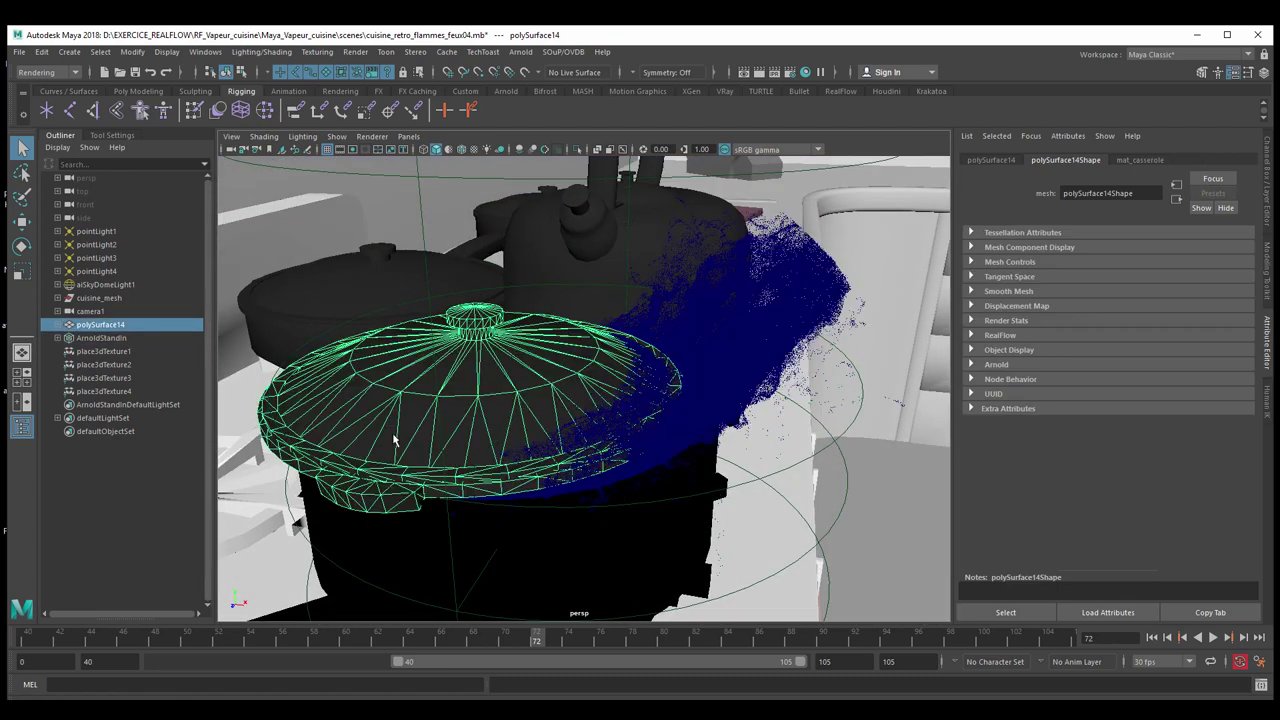
{"action": "key", "text": "w"}
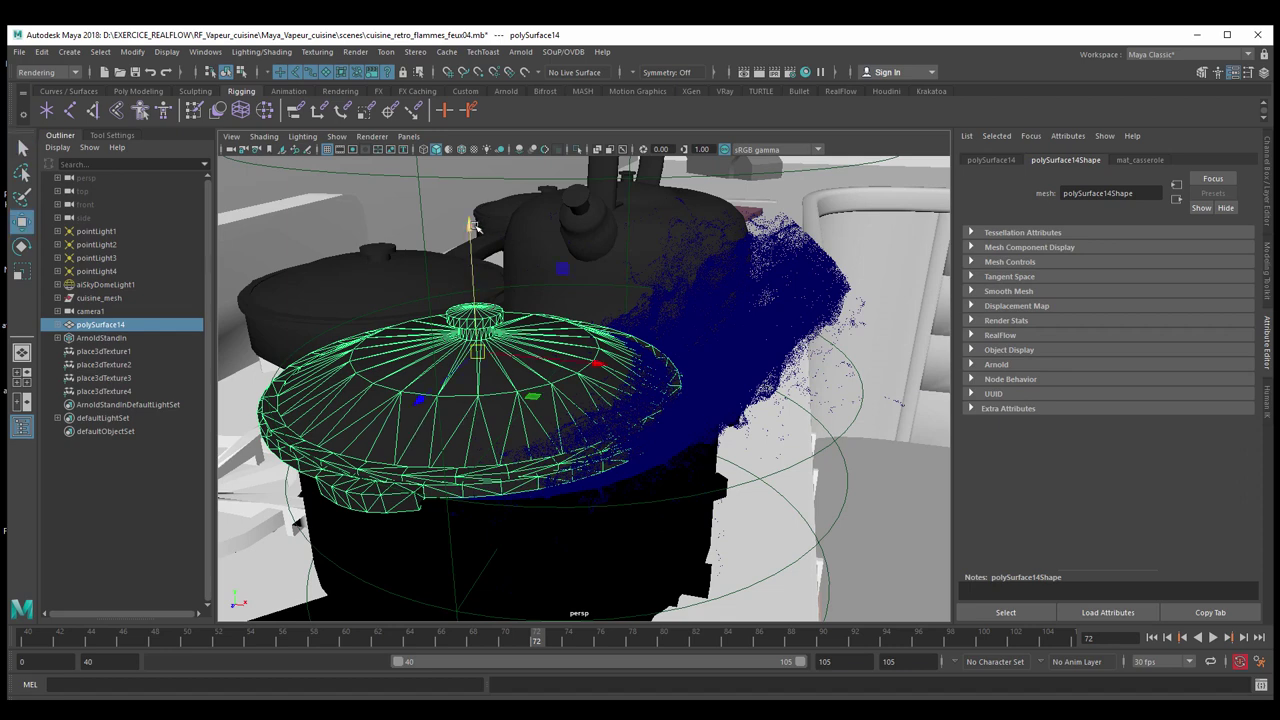
{"action": "mouse_move", "coordinate": [471, 224]}
{"action": "left_mouse_down"}
{"action": "mouse_move", "coordinate": [481, 216]}
{"action": "mouse_move", "coordinate": [530, 252]}
{"action": "left_mouse_up"}
{"action": "key", "text": "e"}
{"action": "left_click_drag", "start_coordinate": [620, 450], "coordinate": [575, 458], "text": "alt"}
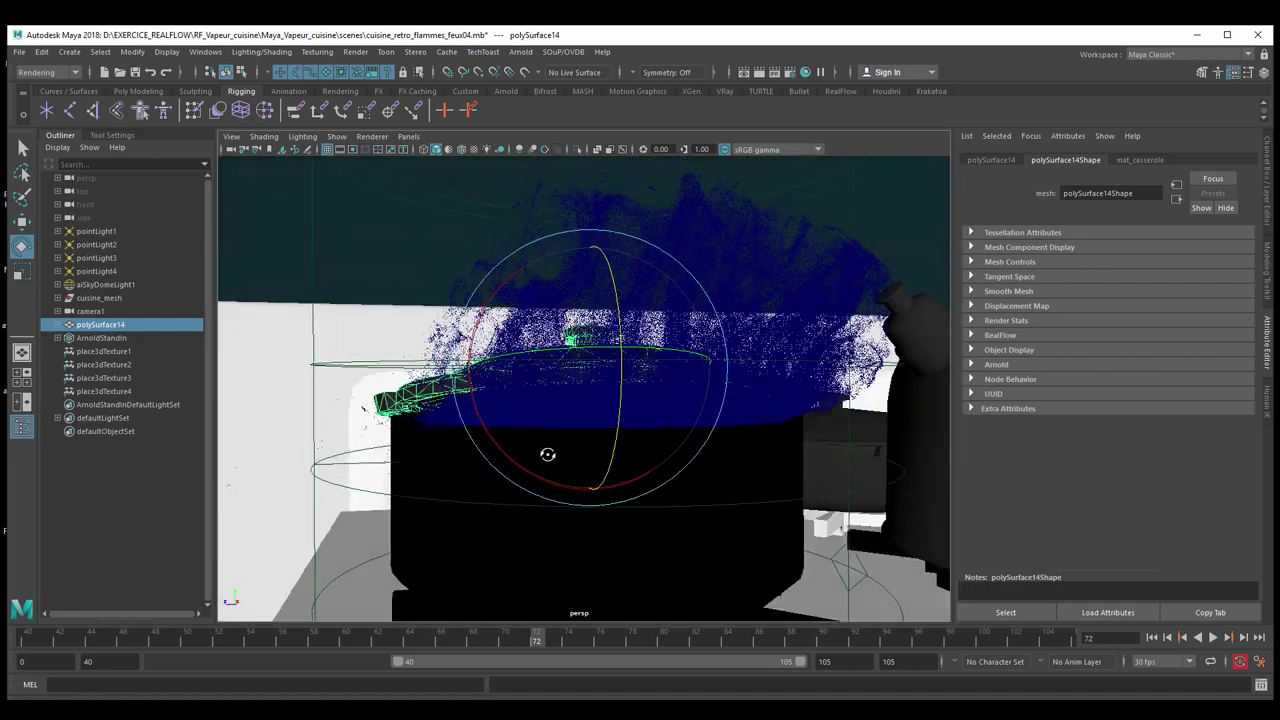
Step: Select the ArnoldStandIn steam and bring the Hypershade window over the viewport
{"action": "left_click", "coordinate": [787, 257]}
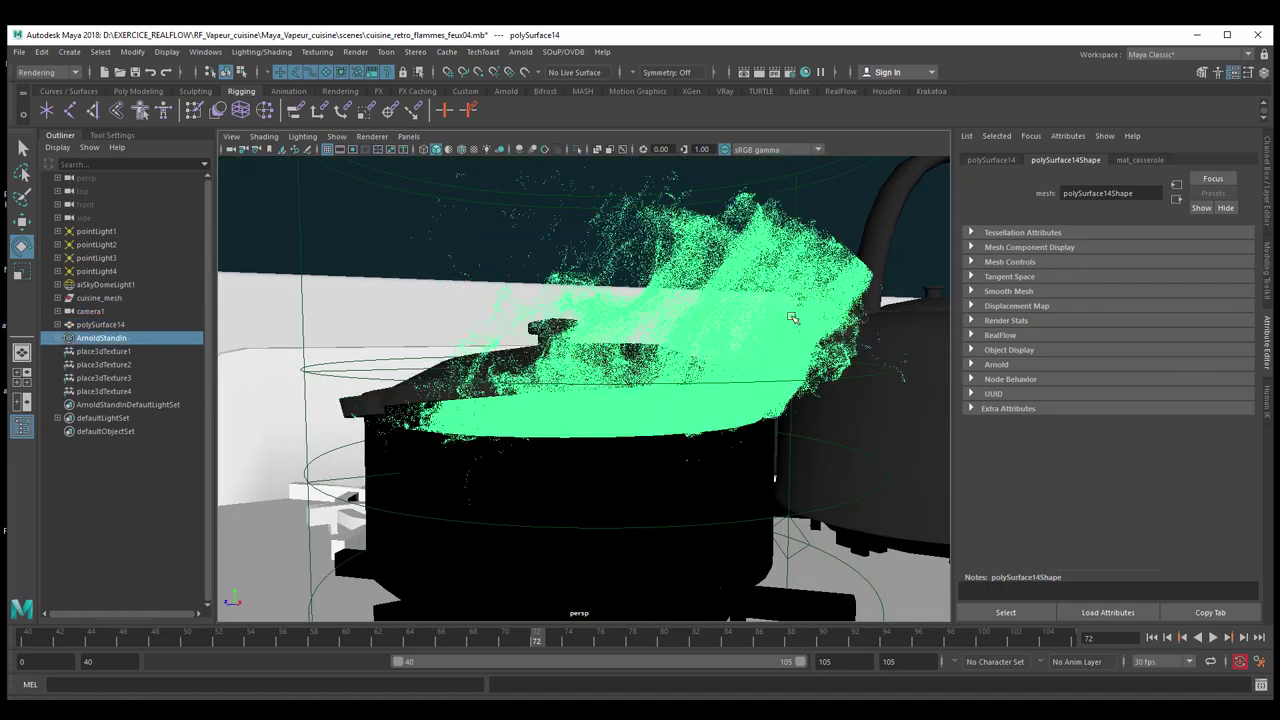
{"action": "mouse_move", "coordinate": [652, 484]}
{"action": "left_mouse_down", "text": "alt"}
{"action": "mouse_move", "coordinate": [669, 479]}
{"action": "mouse_move", "coordinate": [580, 428]}
{"action": "left_mouse_up", "text": "alt"}
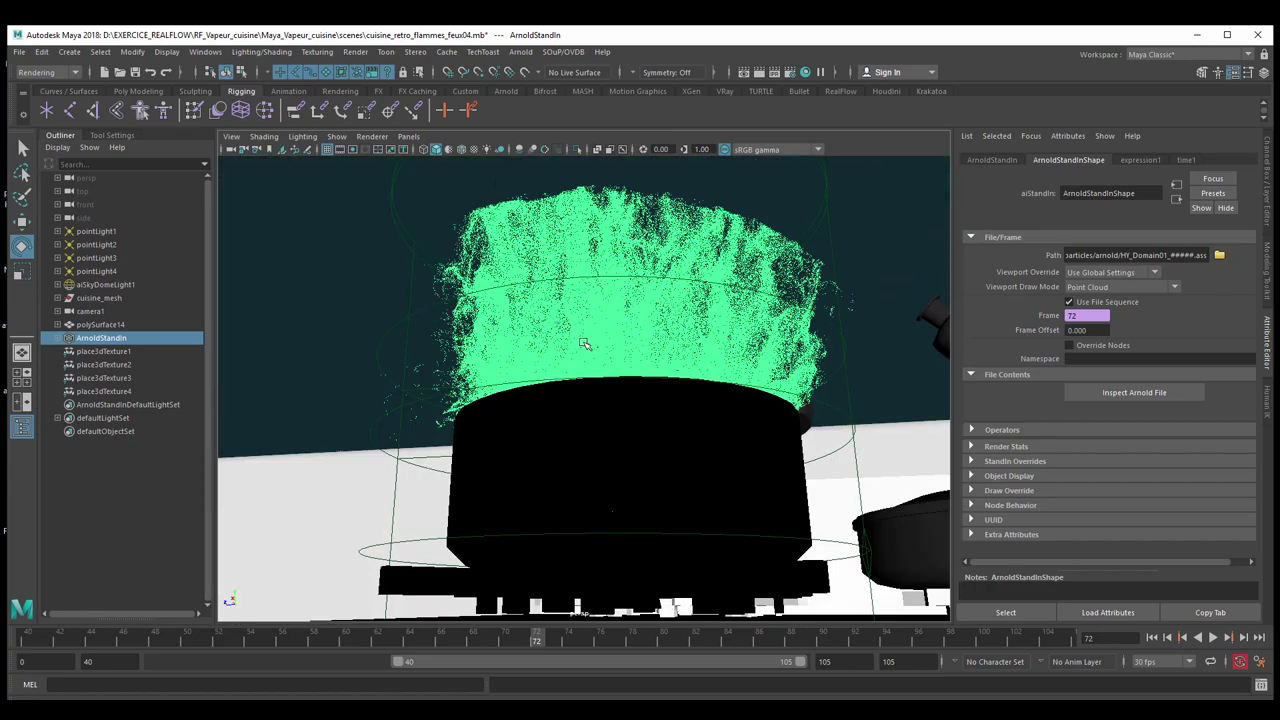
{"action": "mouse_move", "coordinate": [586, 345]}
{"action": "left_mouse_down", "text": "alt"}
{"action": "mouse_move", "coordinate": [641, 366]}
{"action": "mouse_move", "coordinate": [630, 372]}
{"action": "mouse_move", "coordinate": [618, 293]}
{"action": "left_mouse_up", "text": "alt"}
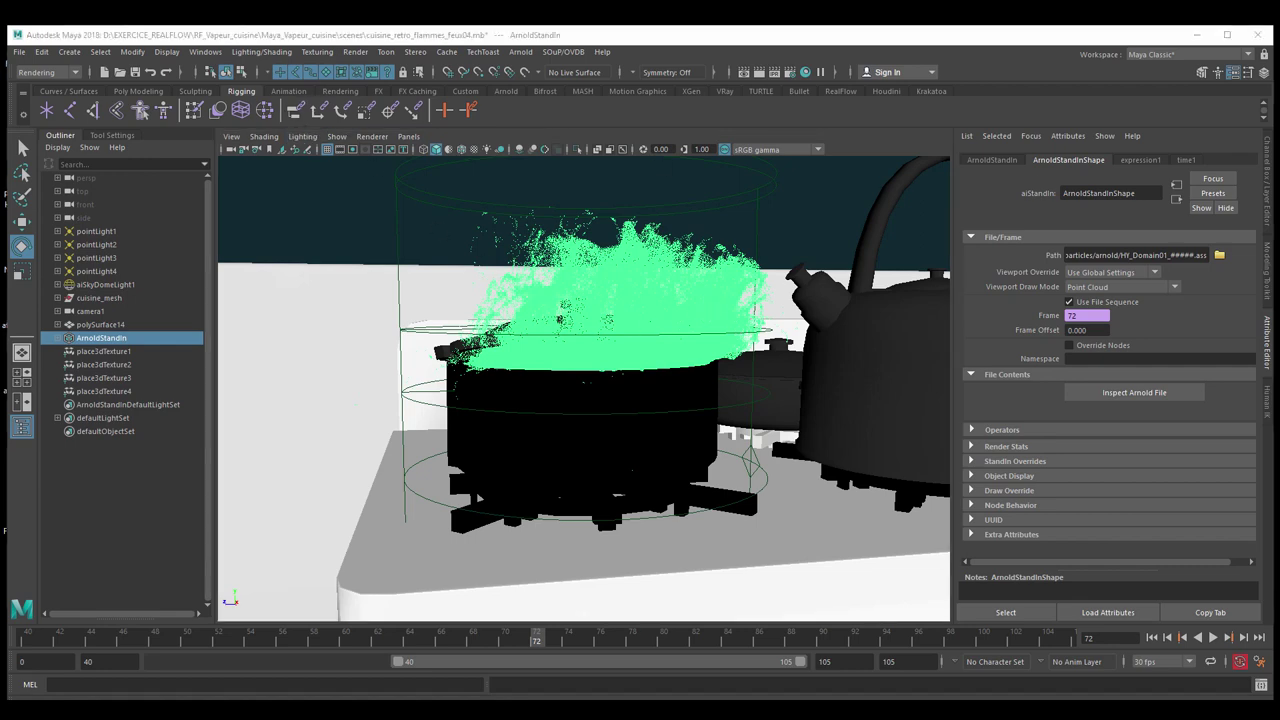
{"action": "mouse_move", "coordinate": [1235, 140]}
{"action": "left_mouse_down"}
{"action": "mouse_move", "coordinate": [651, 100]}
{"action": "mouse_move", "coordinate": [614, 46]}
{"action": "left_mouse_up"}
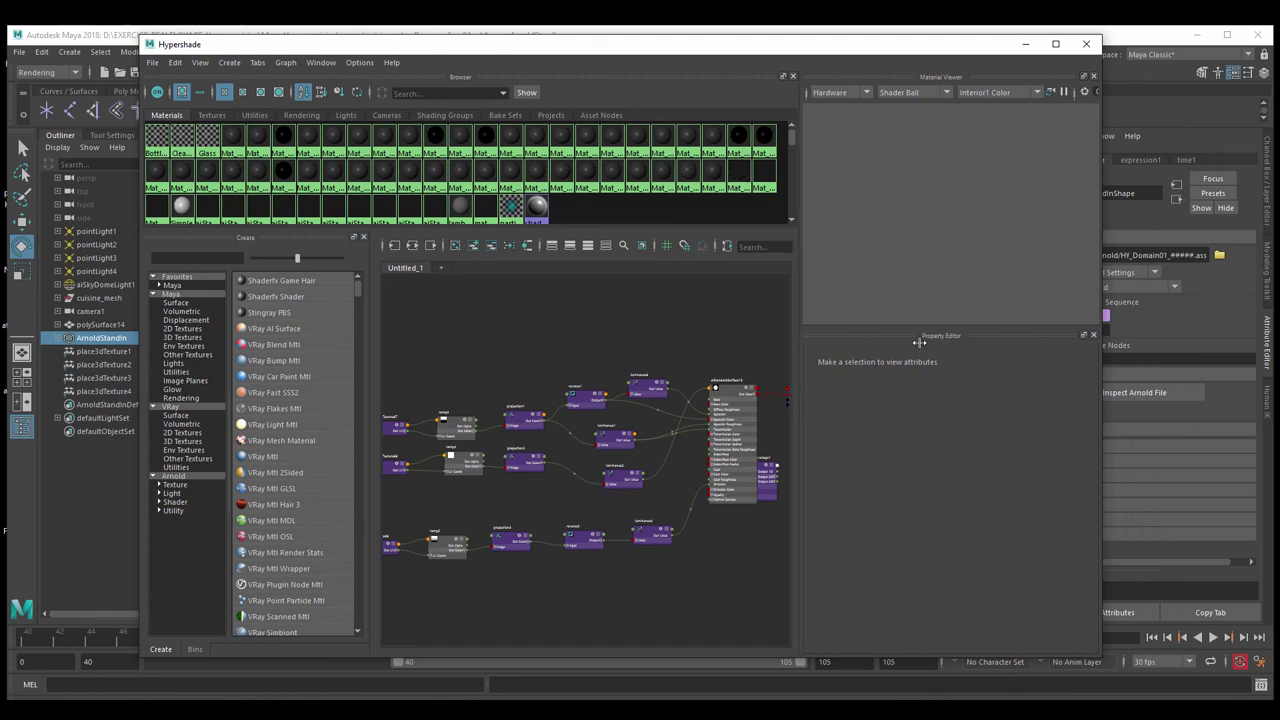
Step: Close the Material Viewer and Property Editor panels and widen the Hypershade graph area
{"action": "left_click", "coordinate": [1094, 77]}
{"action": "left_click", "coordinate": [1093, 77]}
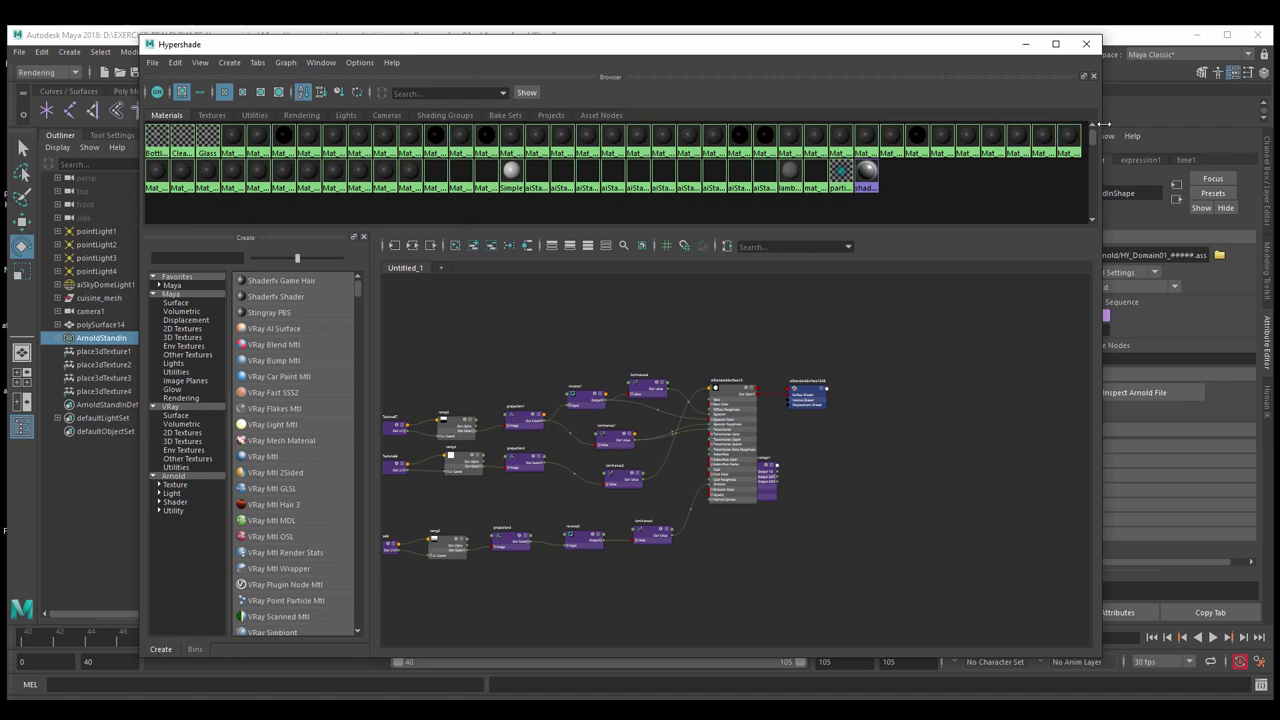
{"action": "left_click_drag", "start_coordinate": [1104, 123], "coordinate": [1237, 125]}
{"action": "key", "text": "a"}
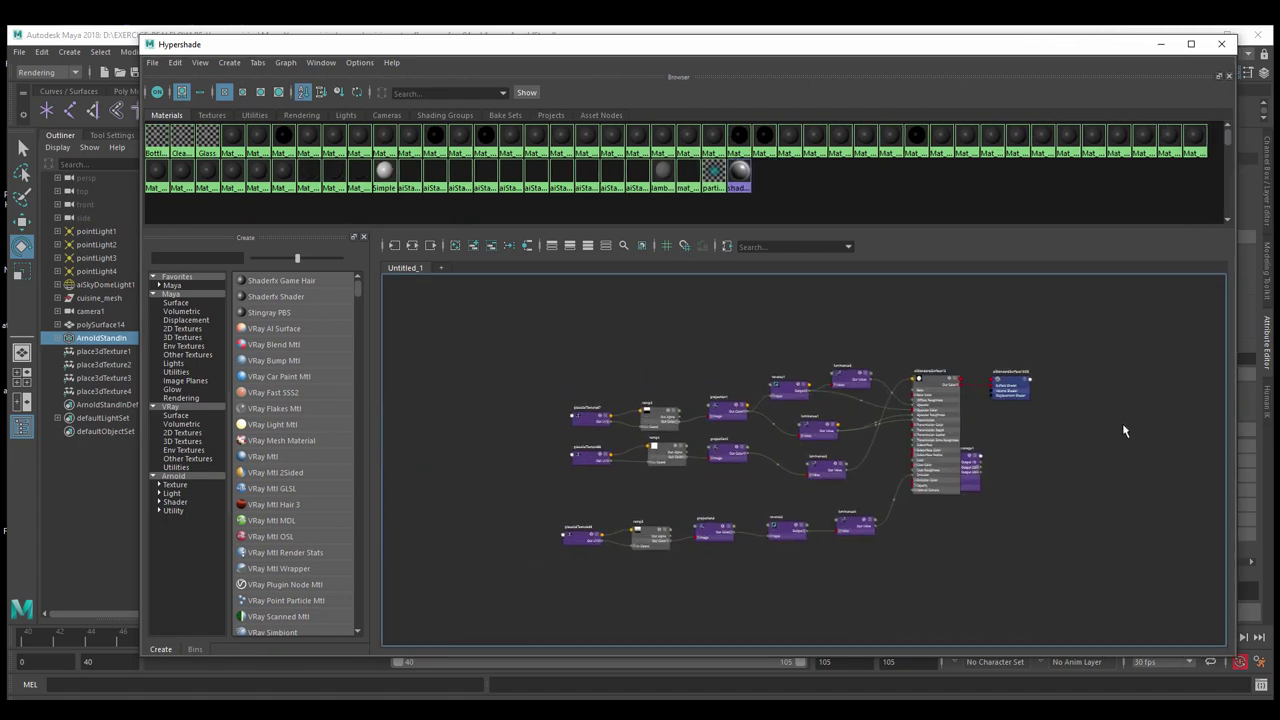
{"action": "scroll", "coordinate": [1124, 431], "scroll_direction": "up", "scroll_amount": 5}
{"action": "scroll", "coordinate": [1034, 486], "scroll_direction": "down", "scroll_amount": 2}
{"action": "middle_click_drag", "start_coordinate": [1133, 496], "coordinate": [1153, 462]}
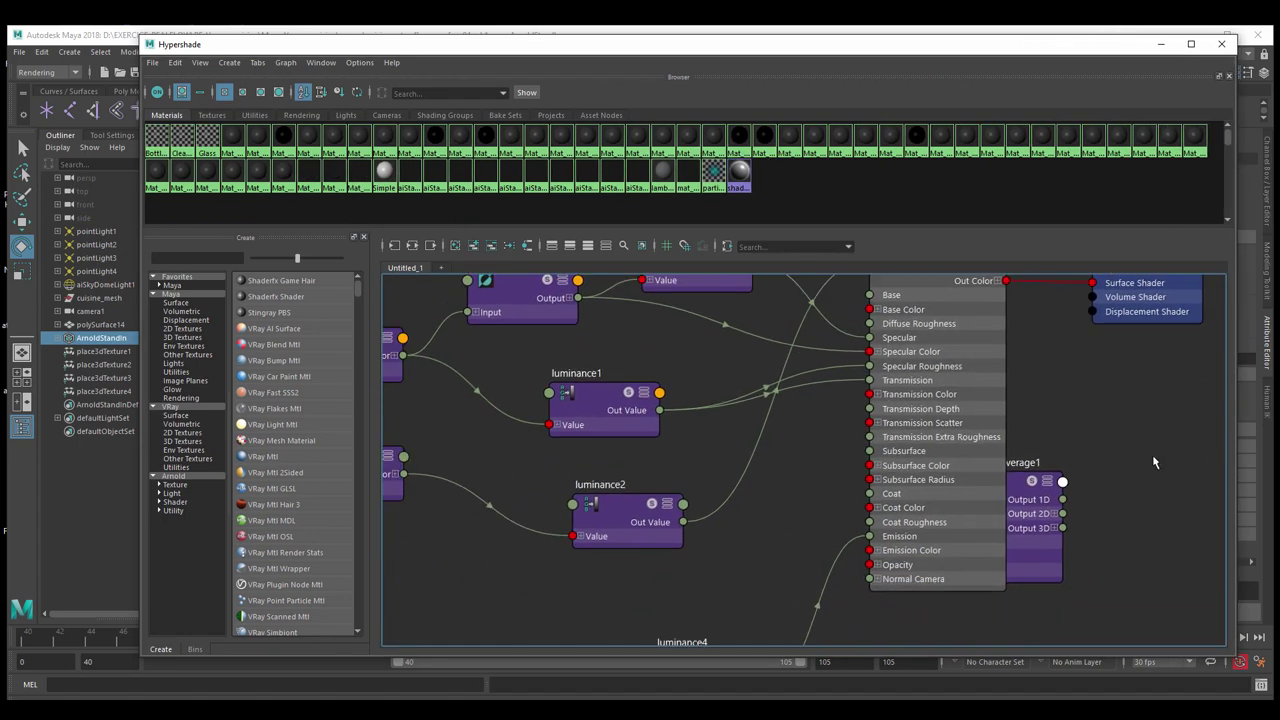
Step: Pull plusMinusAverage1 out from behind aiStandardSurface13 and pan across the ramp and projection nodes
{"action": "left_click_drag", "start_coordinate": [1026, 500], "coordinate": [1260, 436]}
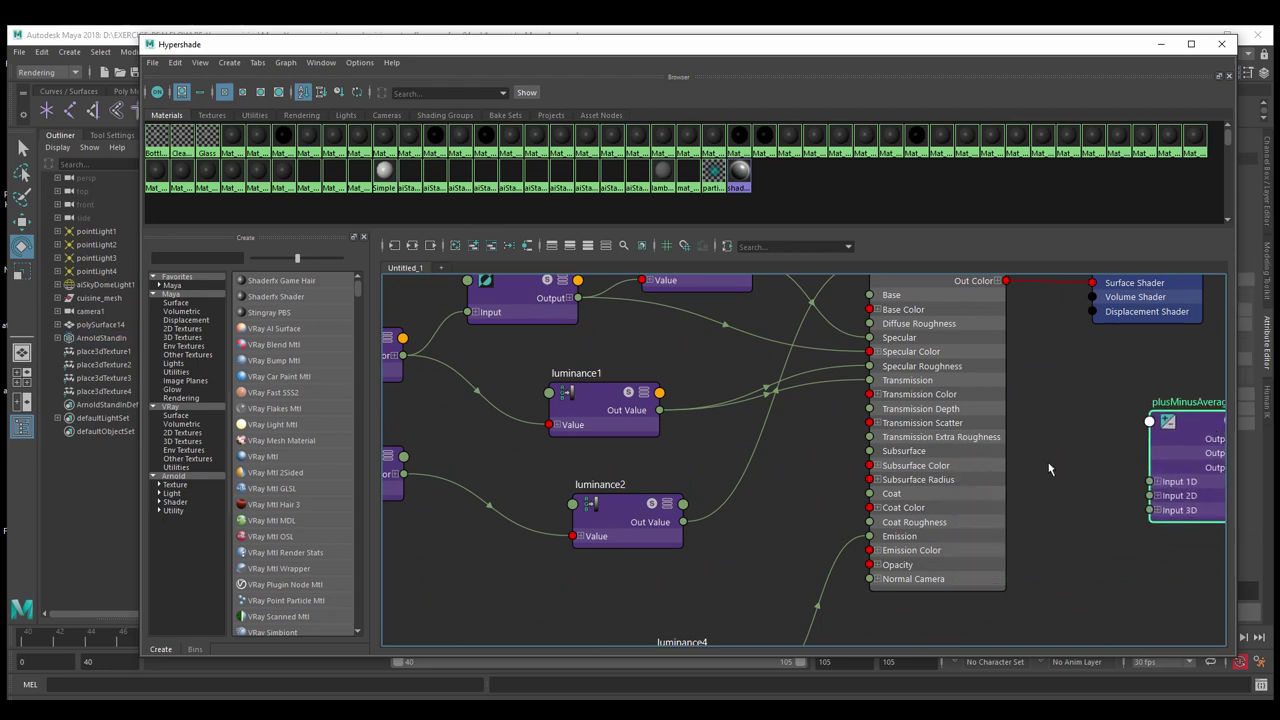
{"action": "middle_click_drag", "start_coordinate": [1049, 468], "coordinate": [1088, 508]}
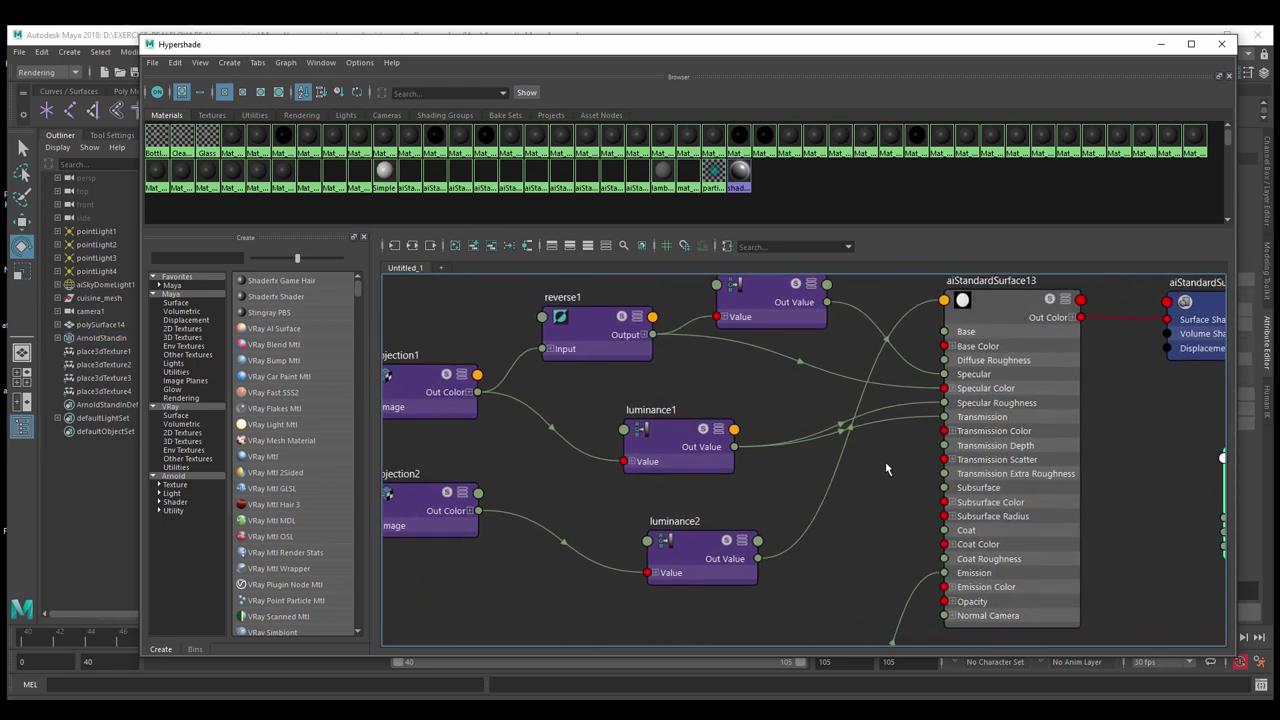
{"action": "middle_click_drag", "start_coordinate": [890, 473], "coordinate": [1111, 423]}
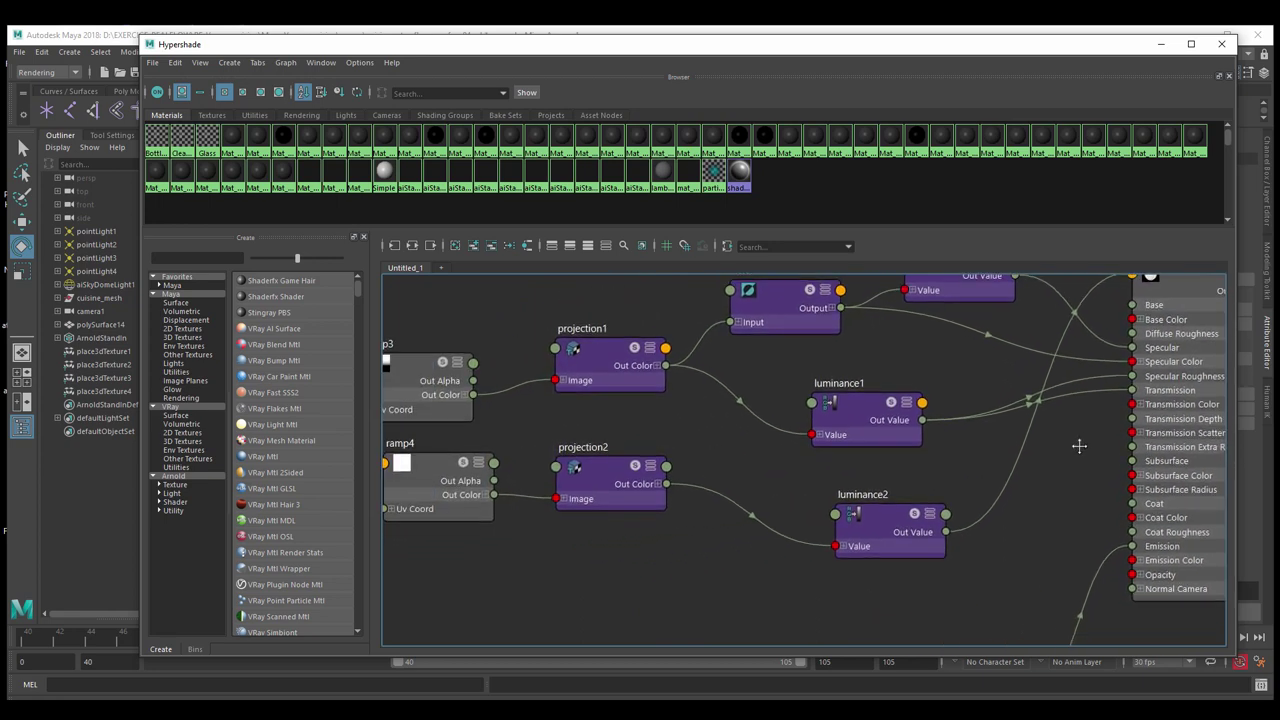
{"action": "middle_click_drag", "start_coordinate": [602, 525], "coordinate": [671, 517]}
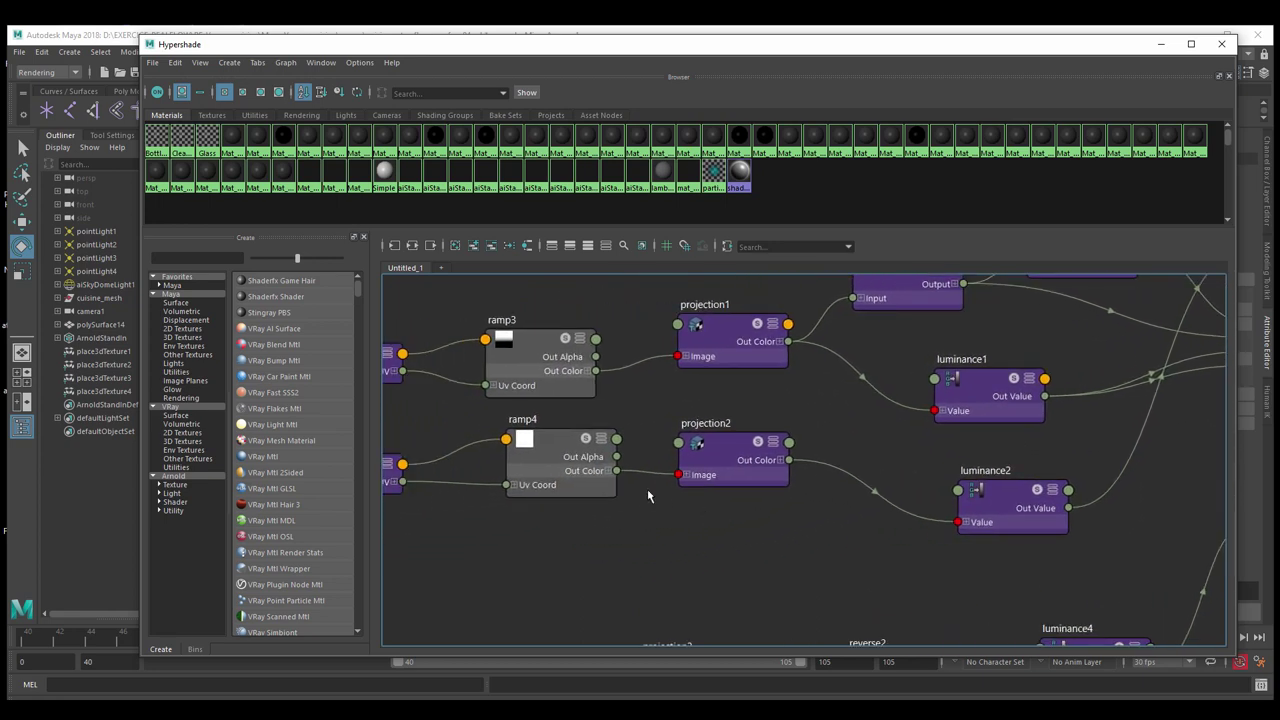
{"action": "scroll", "coordinate": [610, 528], "scroll_direction": "down", "scroll_amount": 2}
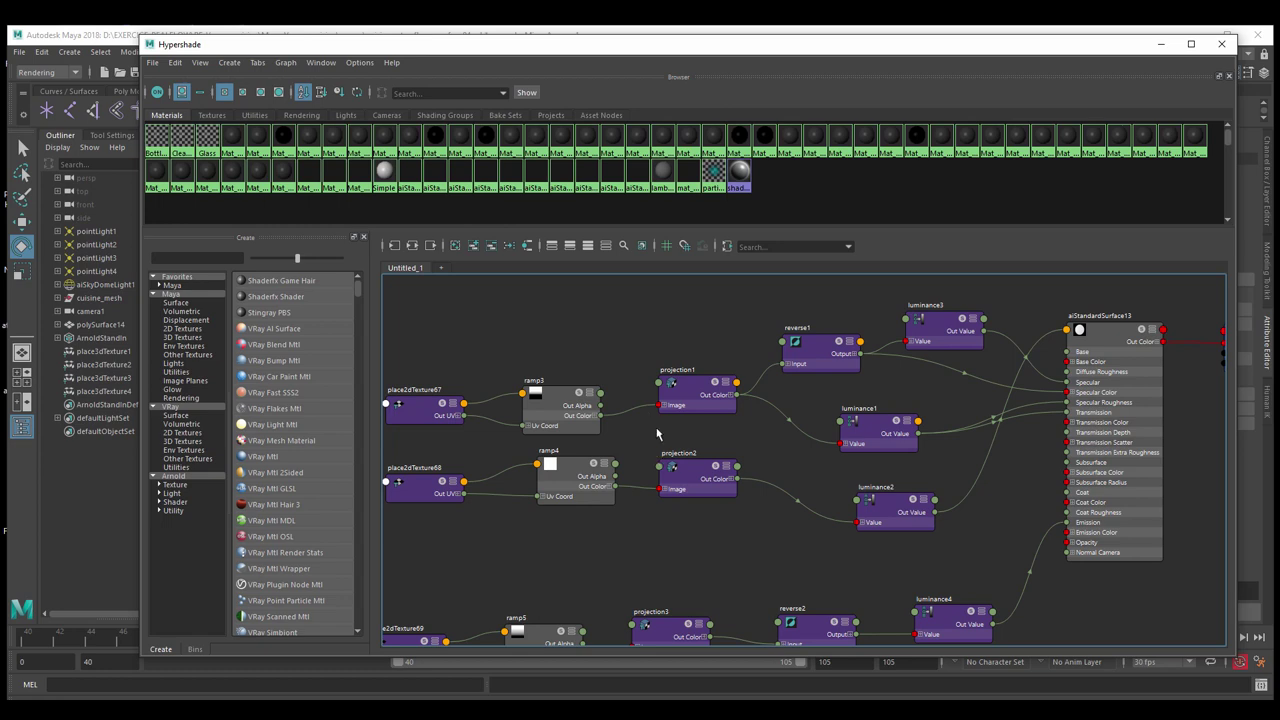
{"action": "middle_click_drag", "start_coordinate": [657, 427], "coordinate": [676, 416], "text": "alt"}
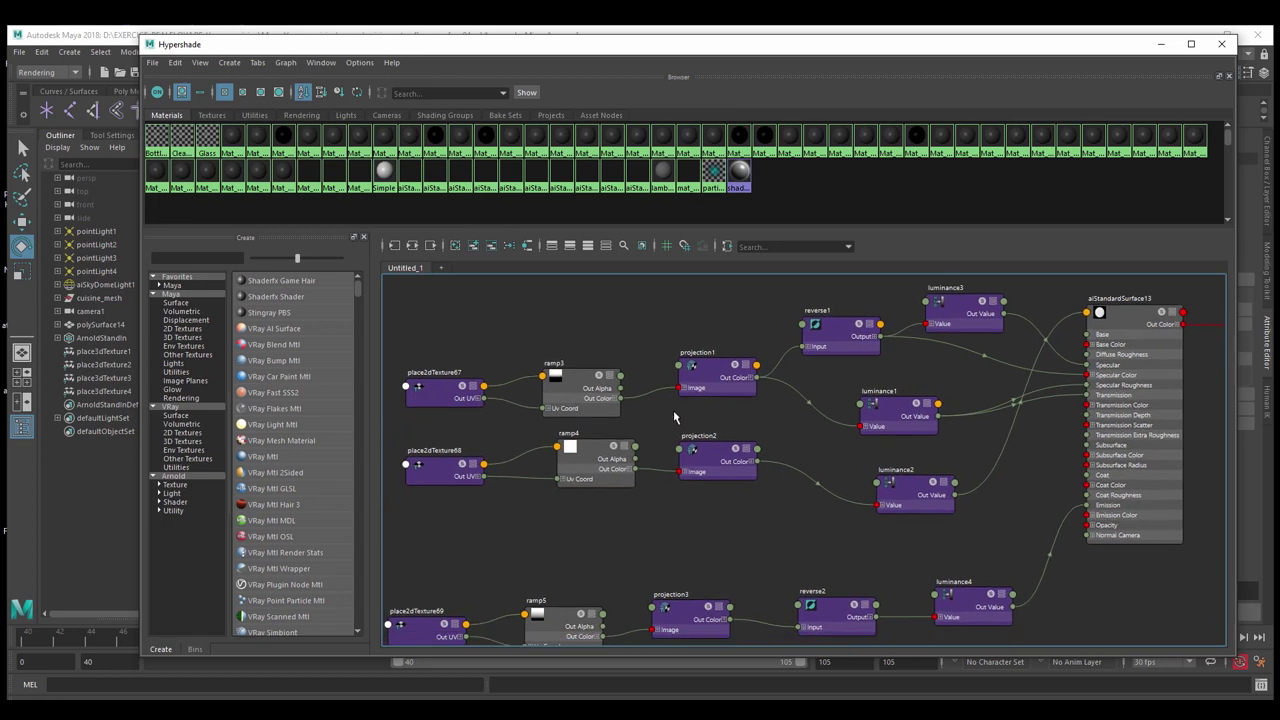
{"action": "scroll", "coordinate": [784, 446], "scroll_direction": "up", "scroll_amount": 4}
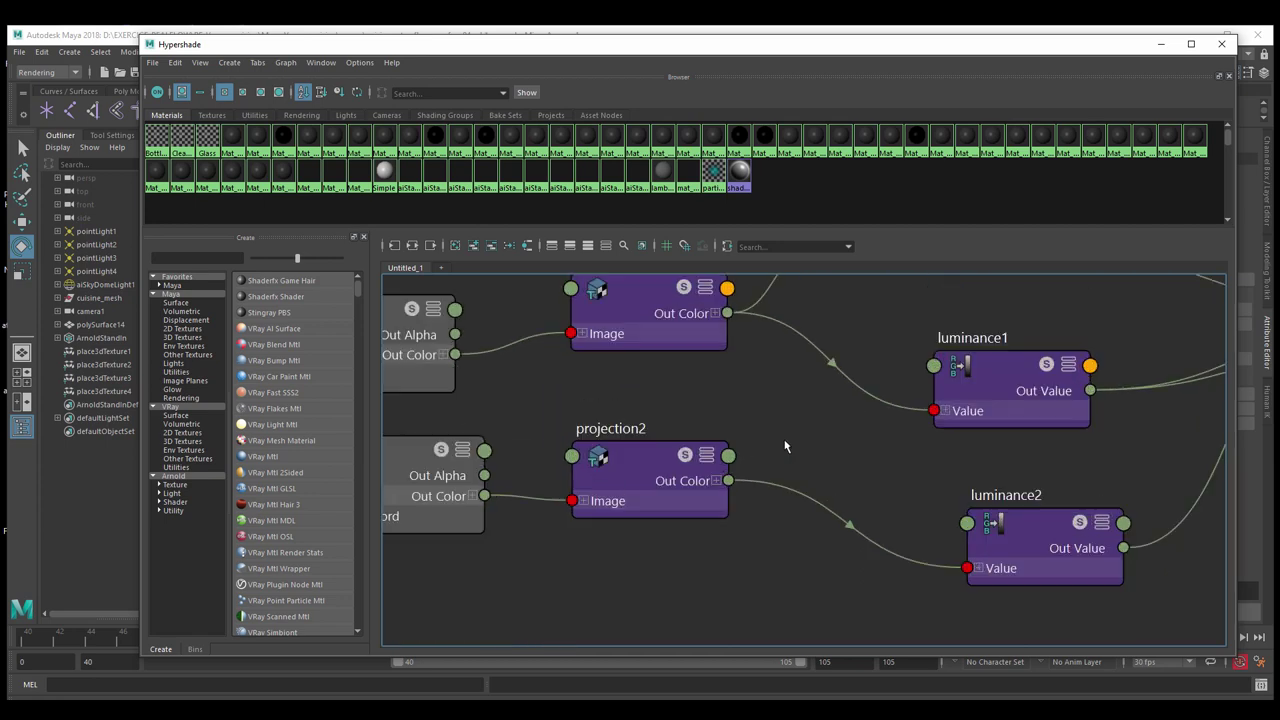
{"action": "mouse_move", "coordinate": [793, 445]}
{"action": "middle_mouse_down", "text": "alt"}
{"action": "mouse_move", "coordinate": [543, 471]}
{"action": "mouse_move", "coordinate": [478, 512]}
{"action": "mouse_move", "coordinate": [548, 501]}
{"action": "middle_mouse_up", "text": "alt"}
Step: Move luminance1 up and left, then select the ramp3 node
{"action": "left_click_drag", "start_coordinate": [738, 451], "coordinate": [712, 422]}
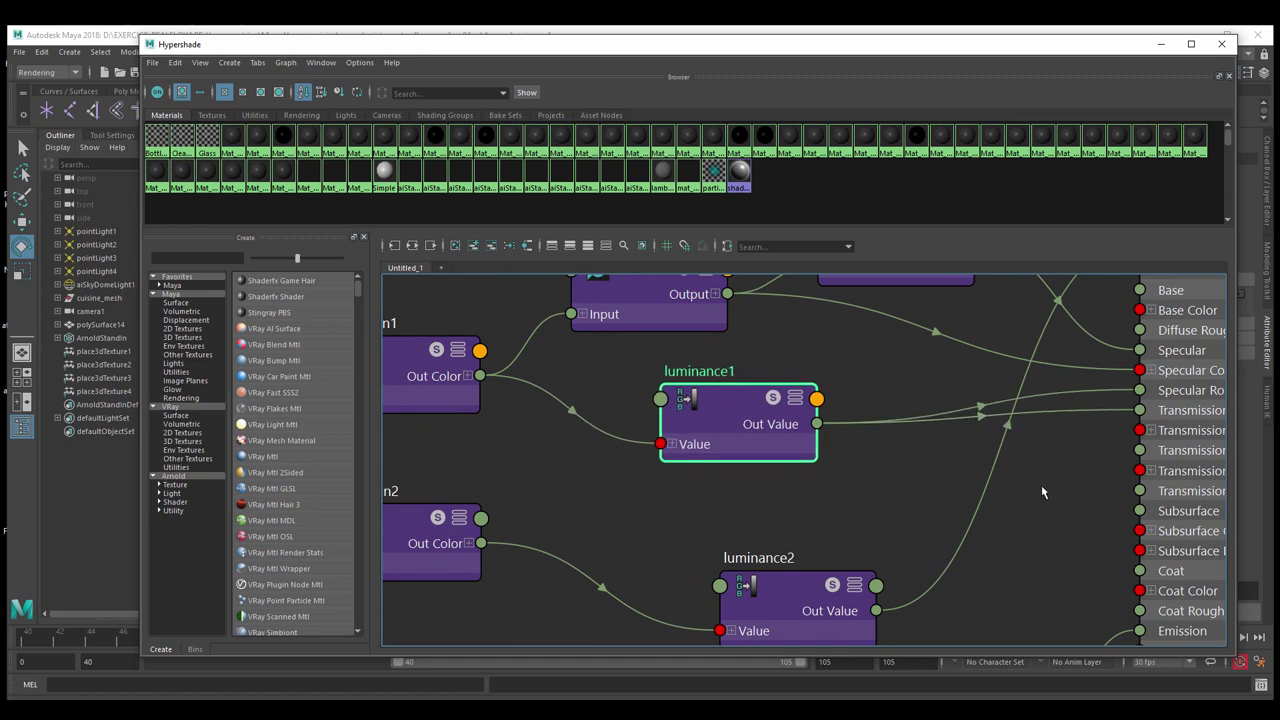
{"action": "middle_click_drag", "start_coordinate": [1044, 493], "coordinate": [1022, 512], "text": "alt"}
{"action": "mouse_move", "coordinate": [1022, 512]}
{"action": "right_mouse_down", "text": "alt"}
{"action": "mouse_move", "coordinate": [929, 514]}
{"action": "mouse_move", "coordinate": [1014, 526]}
{"action": "mouse_move", "coordinate": [1103, 516]}
{"action": "mouse_move", "coordinate": [655, 471]}
{"action": "right_mouse_up", "text": "alt"}
{"action": "middle_click_drag", "start_coordinate": [655, 471], "coordinate": [820, 484], "text": "alt"}
{"action": "left_click", "coordinate": [607, 424]}
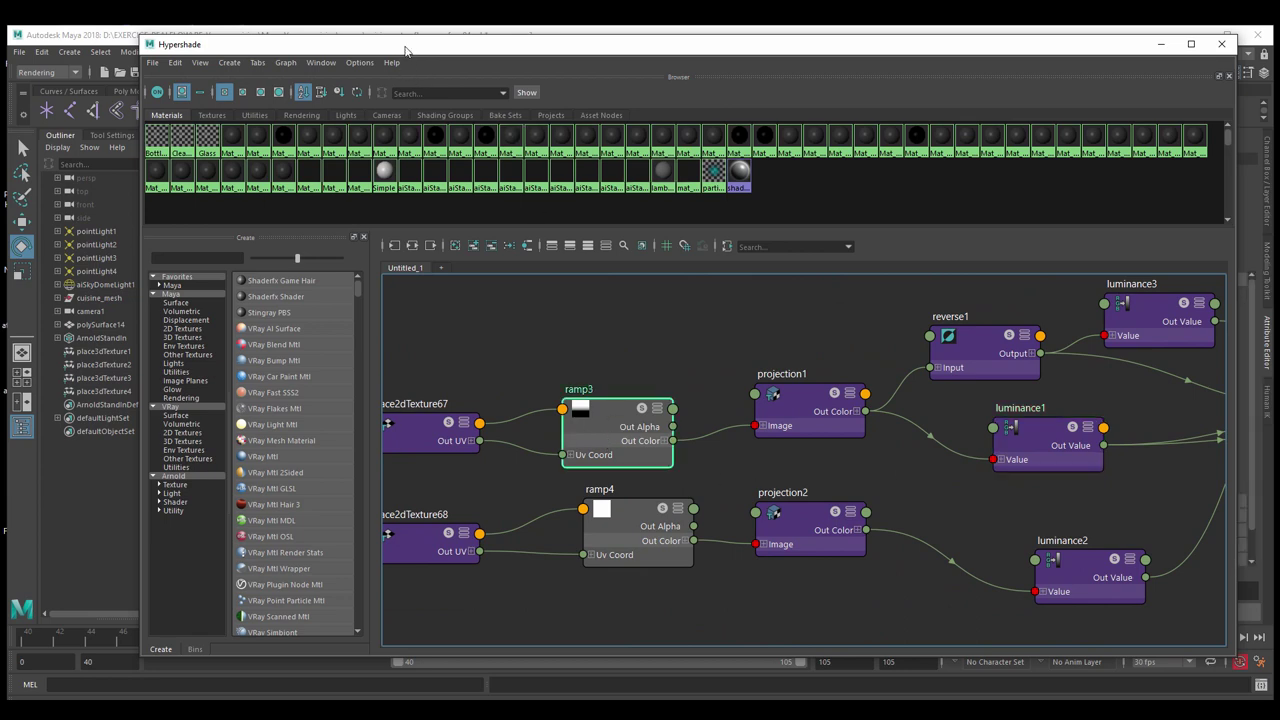
{"action": "mouse_move", "coordinate": [413, 48]}
{"action": "left_mouse_down"}
{"action": "mouse_move", "coordinate": [503, 64]}
{"action": "mouse_move", "coordinate": [425, 200]}
{"action": "left_mouse_up"}
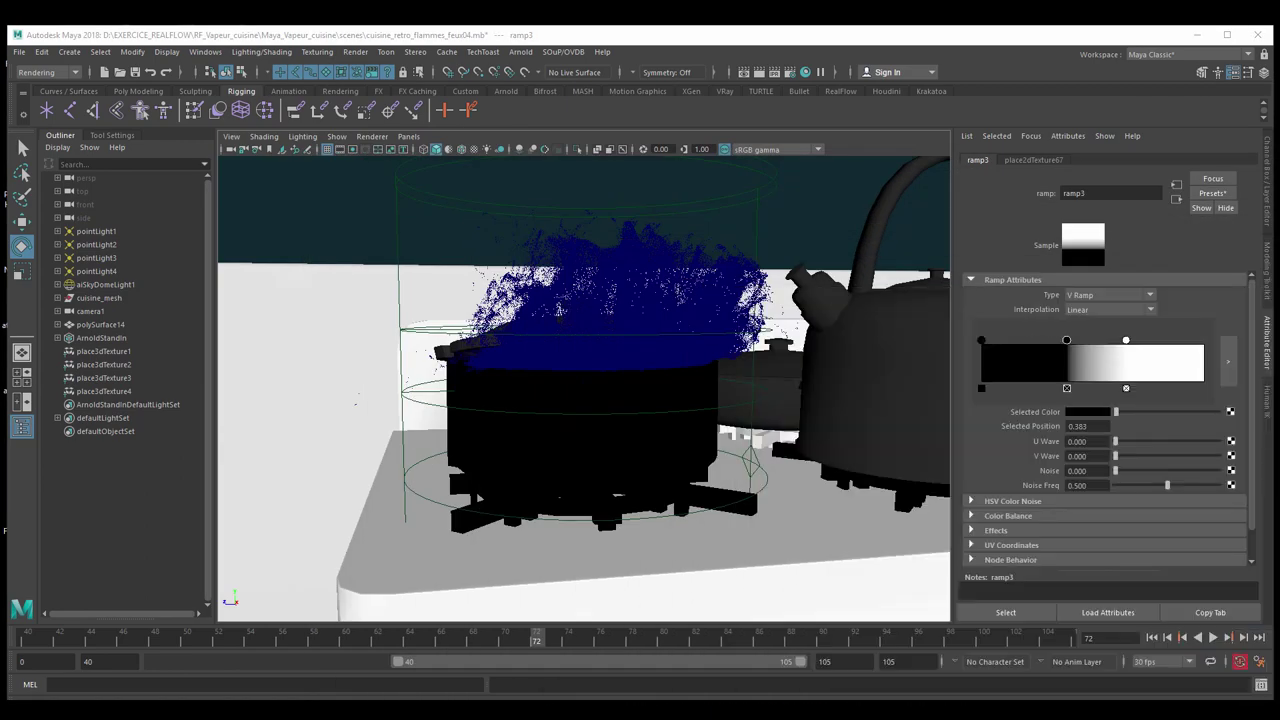
Step: Select place3dTexture4 in the Outliner to show its transform values
{"action": "left_click", "coordinate": [404, 196]}
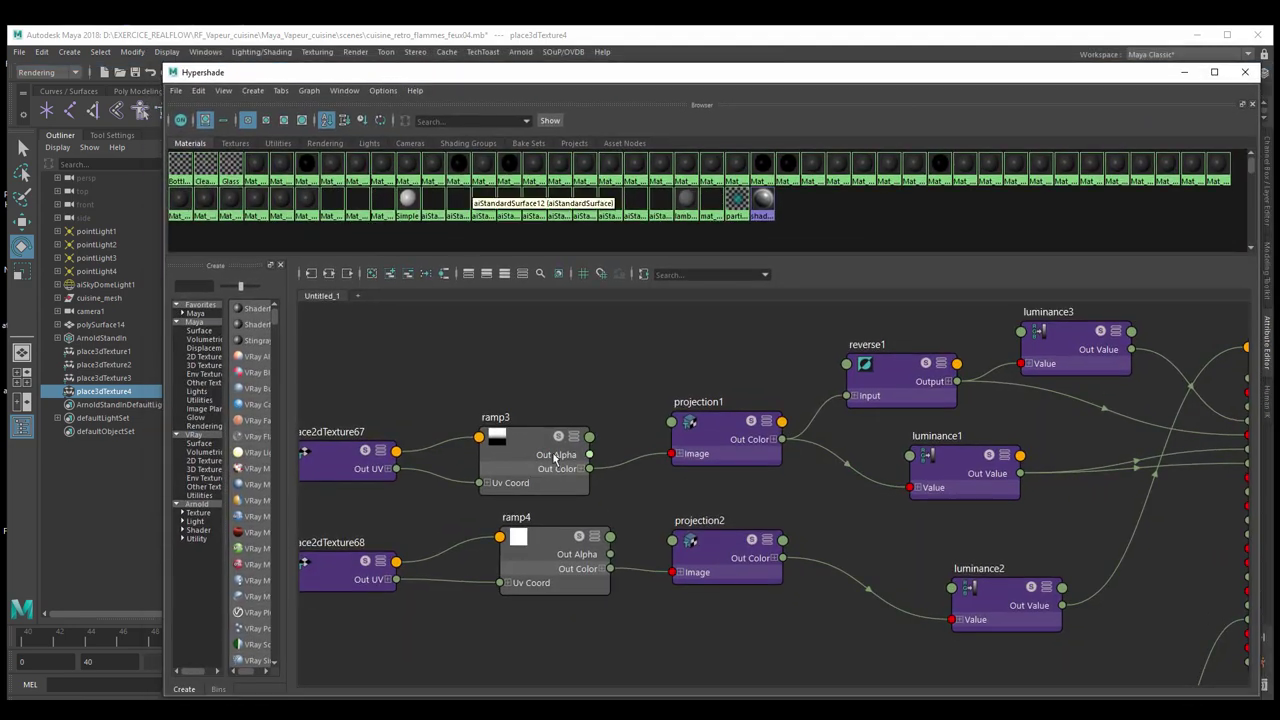
Step: Select ramp3 and shift the Hypershade left so its attributes appear beside the graph
{"action": "left_click", "coordinate": [528, 460]}
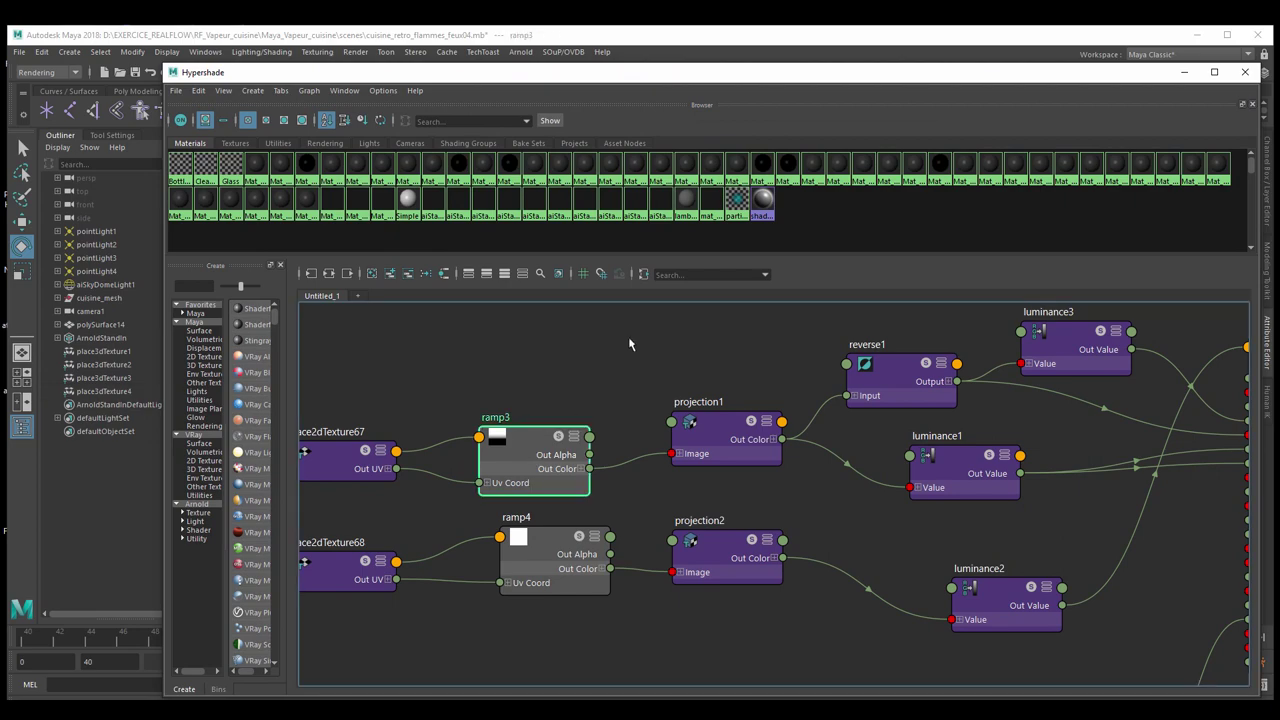
{"action": "left_click_drag", "start_coordinate": [928, 77], "coordinate": [651, 90]}
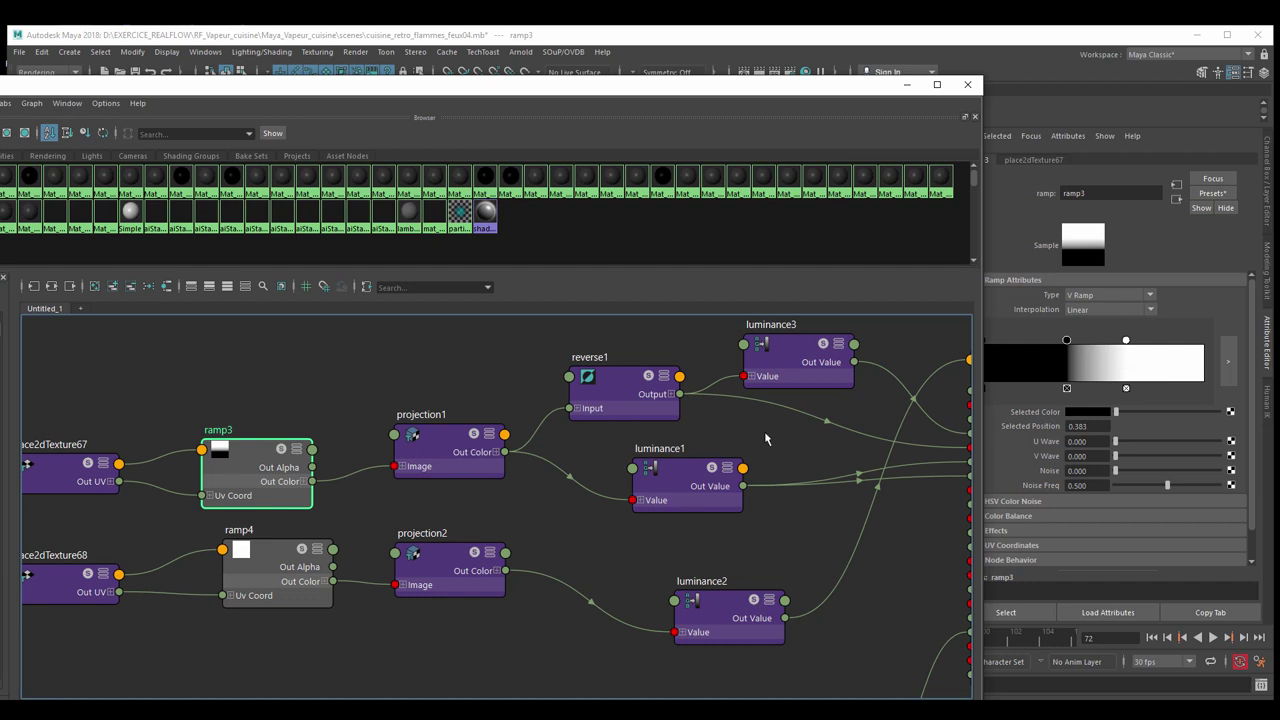
{"action": "middle_click_drag", "start_coordinate": [571, 509], "coordinate": [505, 501], "text": "alt"}
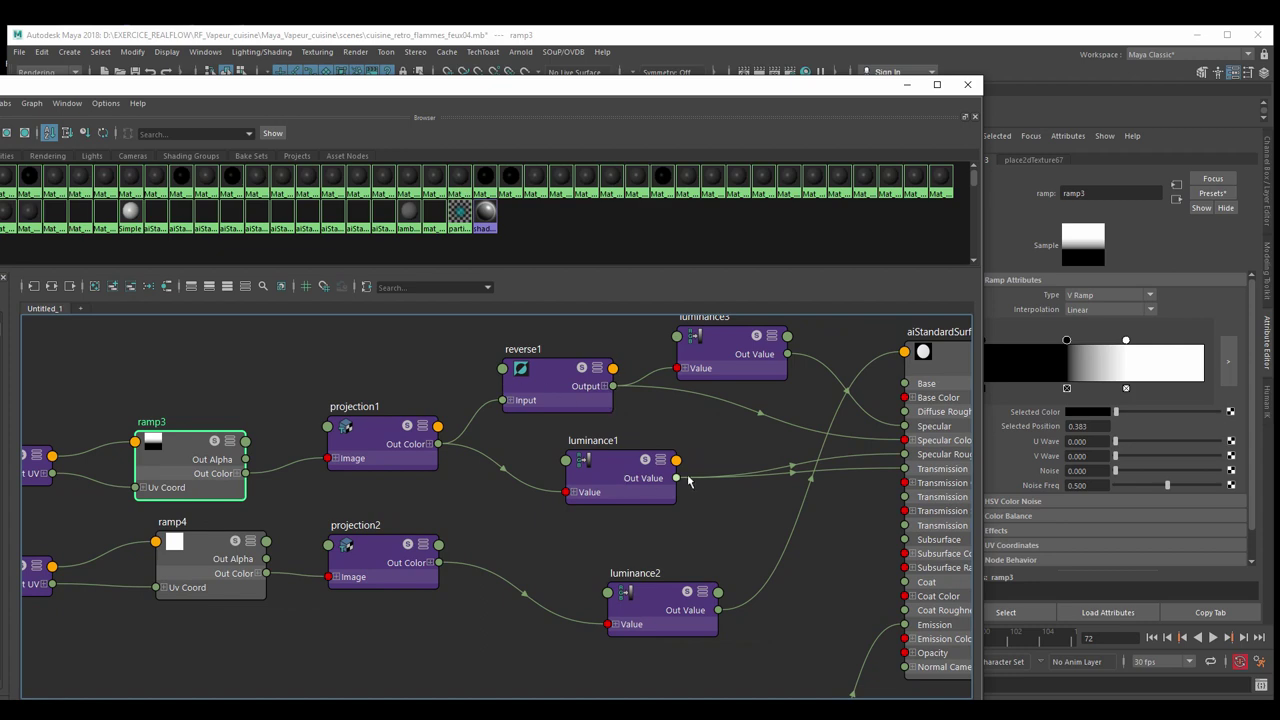
{"action": "middle_click_drag", "start_coordinate": [831, 523], "coordinate": [784, 523], "text": "alt"}
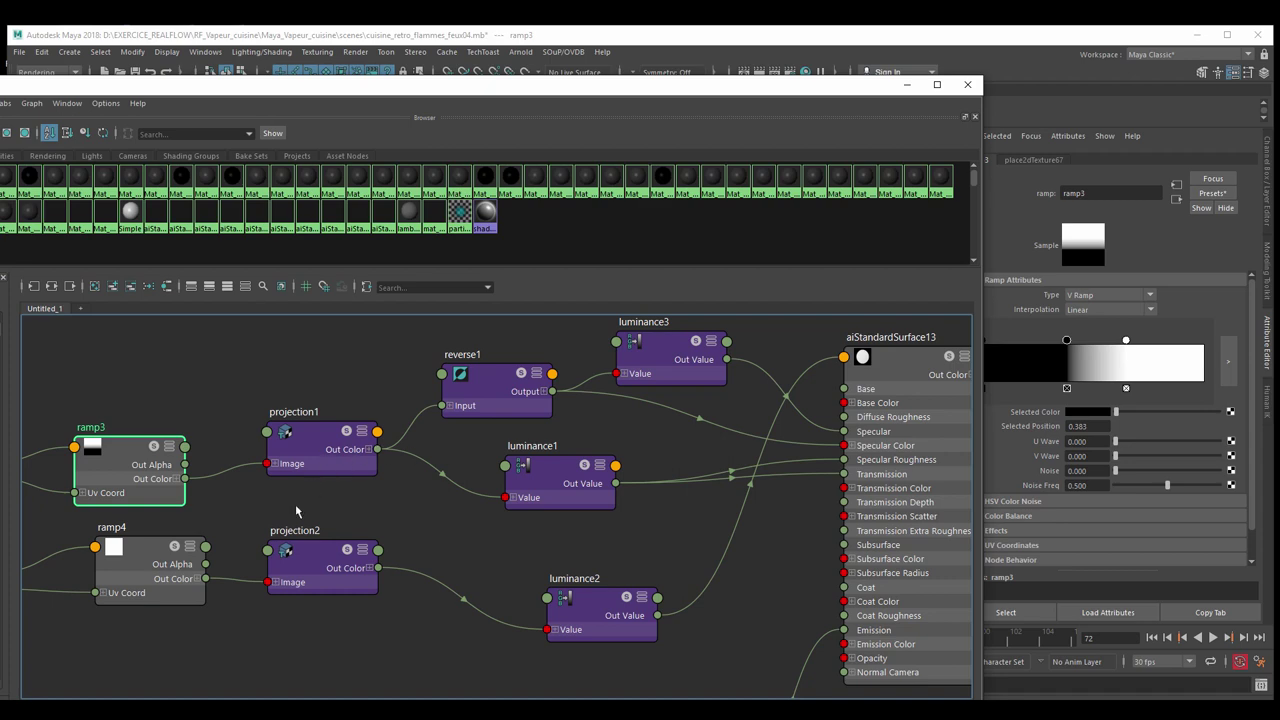
{"action": "middle_click_drag", "start_coordinate": [298, 513], "coordinate": [337, 503], "text": "alt"}
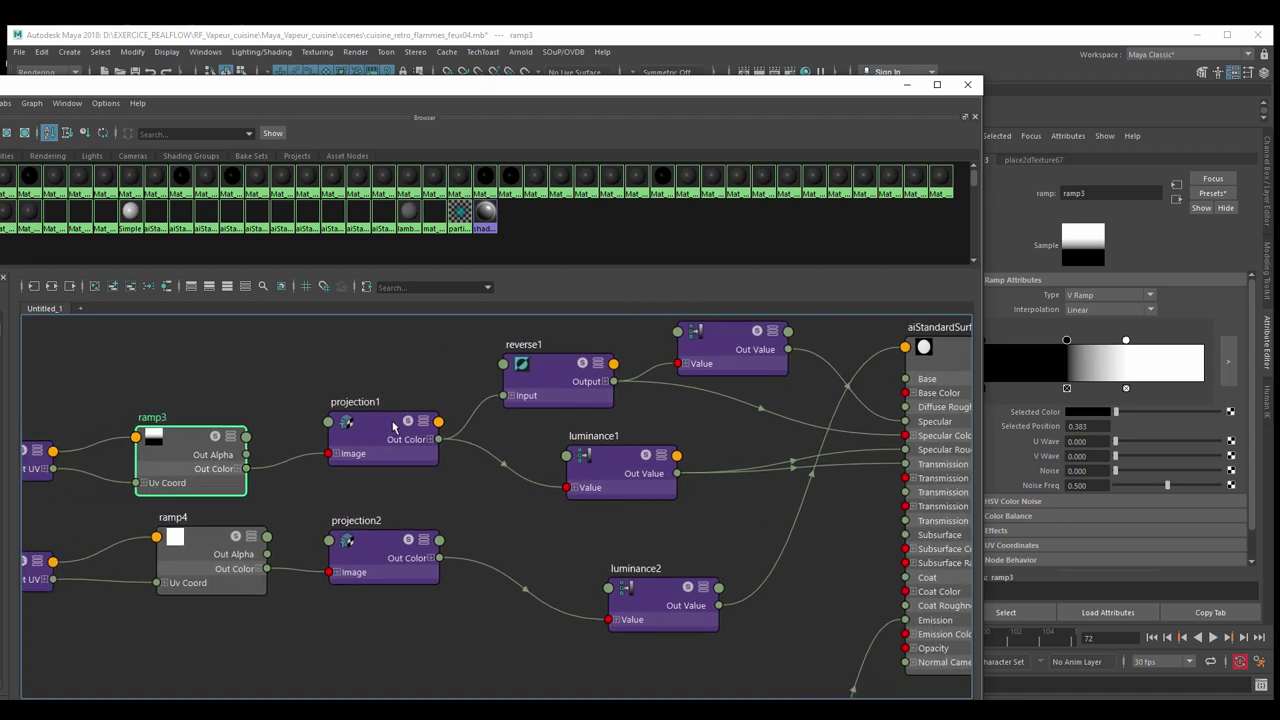
Step: Inspect reverse1 and luminance3, nudging both nodes, then reveal the ramp5–reverse2–luminance4 branch
{"action": "left_click", "coordinate": [560, 369]}
{"action": "left_click_drag", "start_coordinate": [560, 369], "coordinate": [558, 378]}
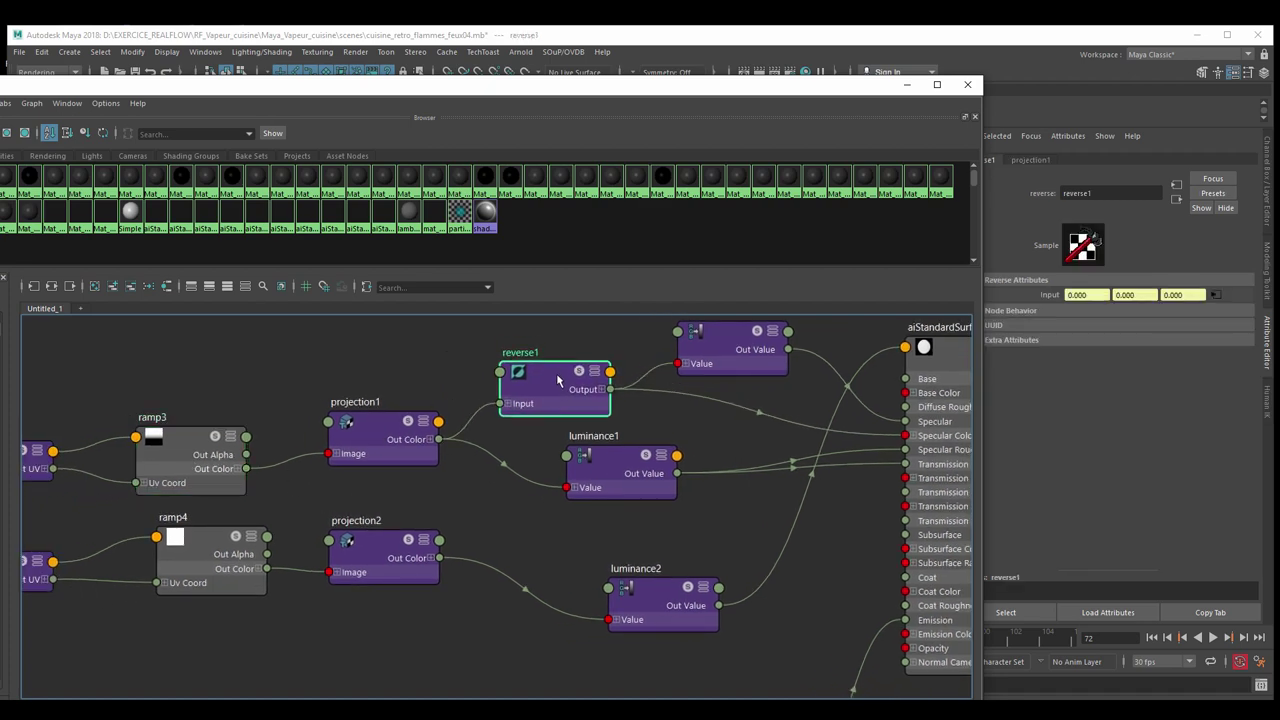
{"action": "middle_click_drag", "start_coordinate": [700, 434], "coordinate": [599, 433], "text": "alt"}
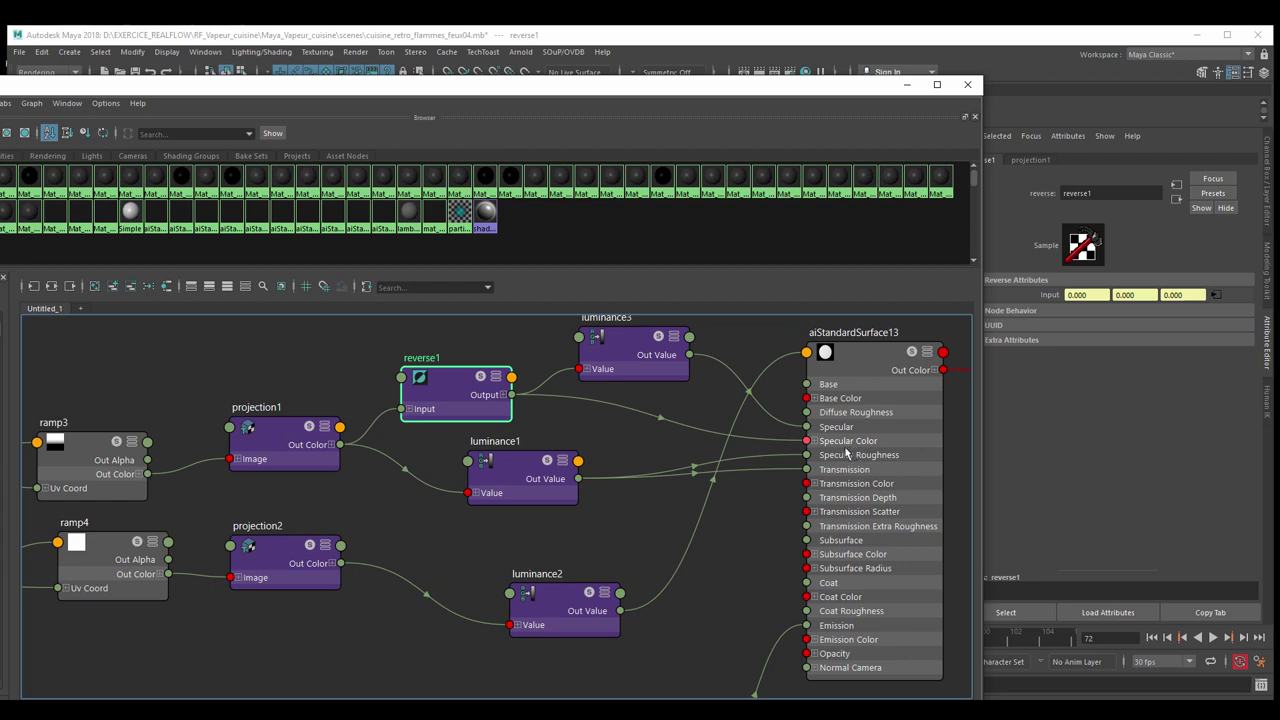
{"action": "left_click_drag", "start_coordinate": [449, 390], "coordinate": [441, 389]}
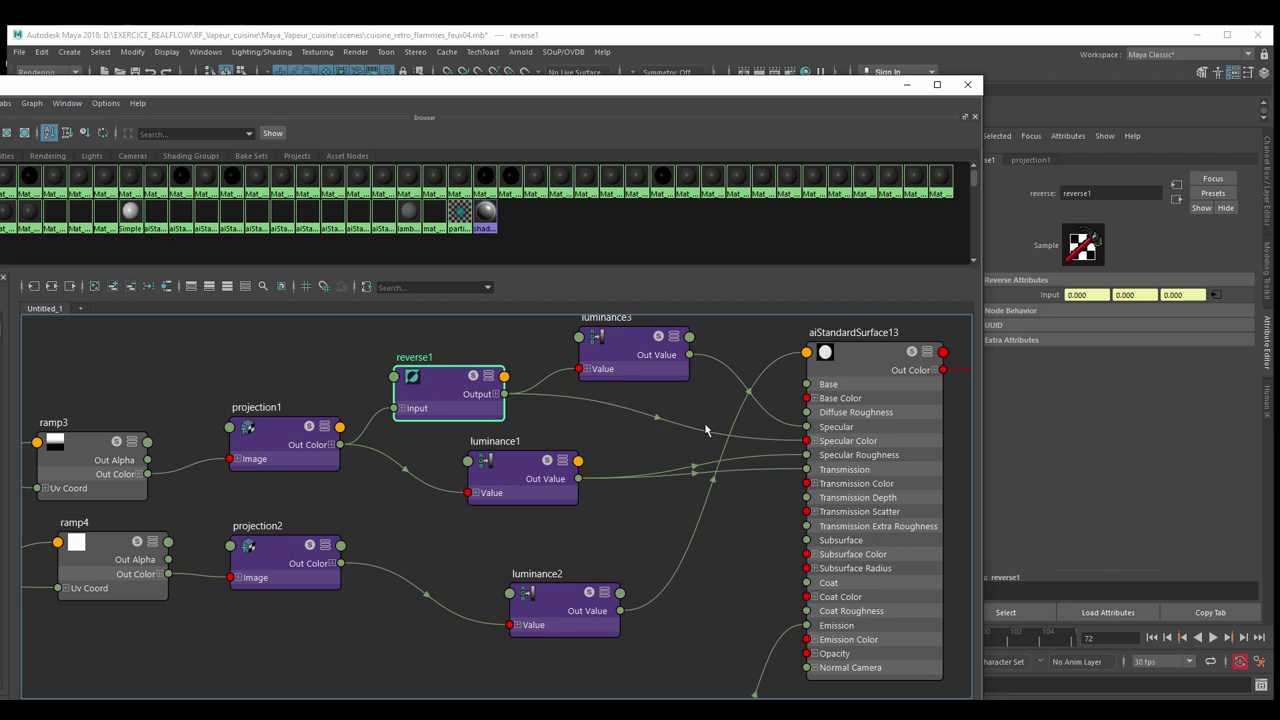
{"action": "left_click_drag", "start_coordinate": [643, 358], "coordinate": [640, 357]}
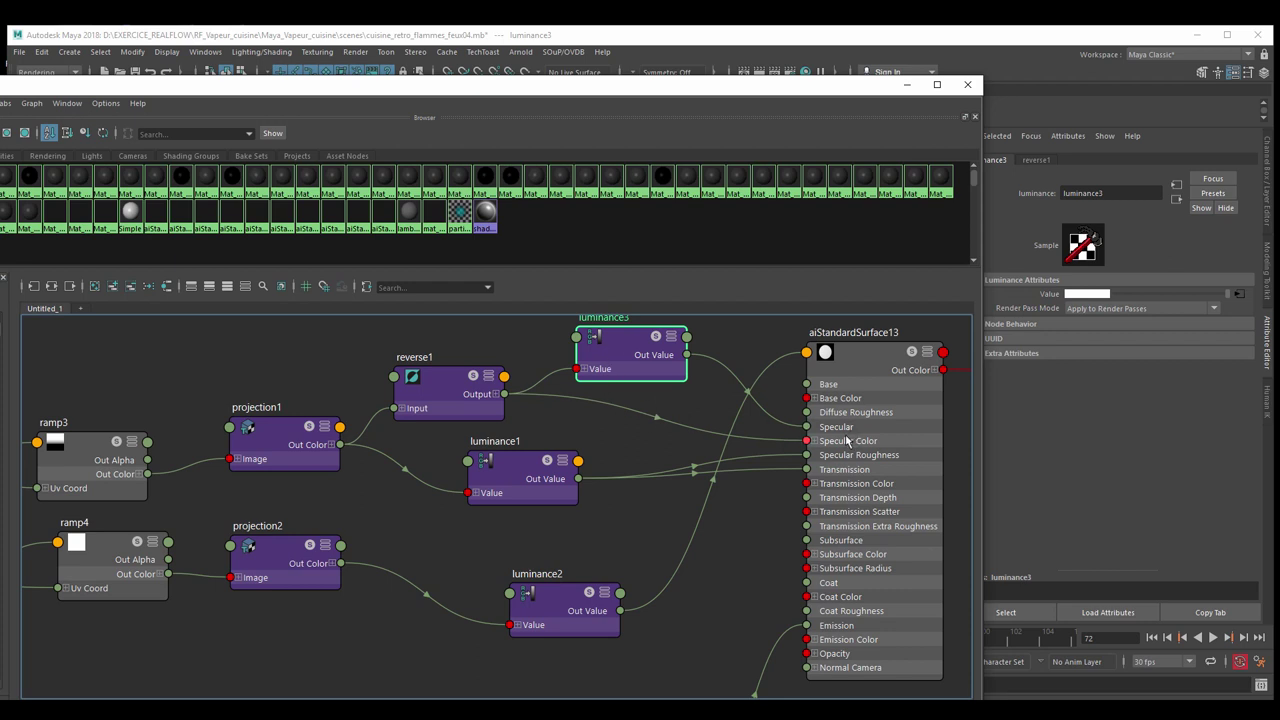
{"action": "left_click_drag", "start_coordinate": [620, 351], "coordinate": [619, 346]}
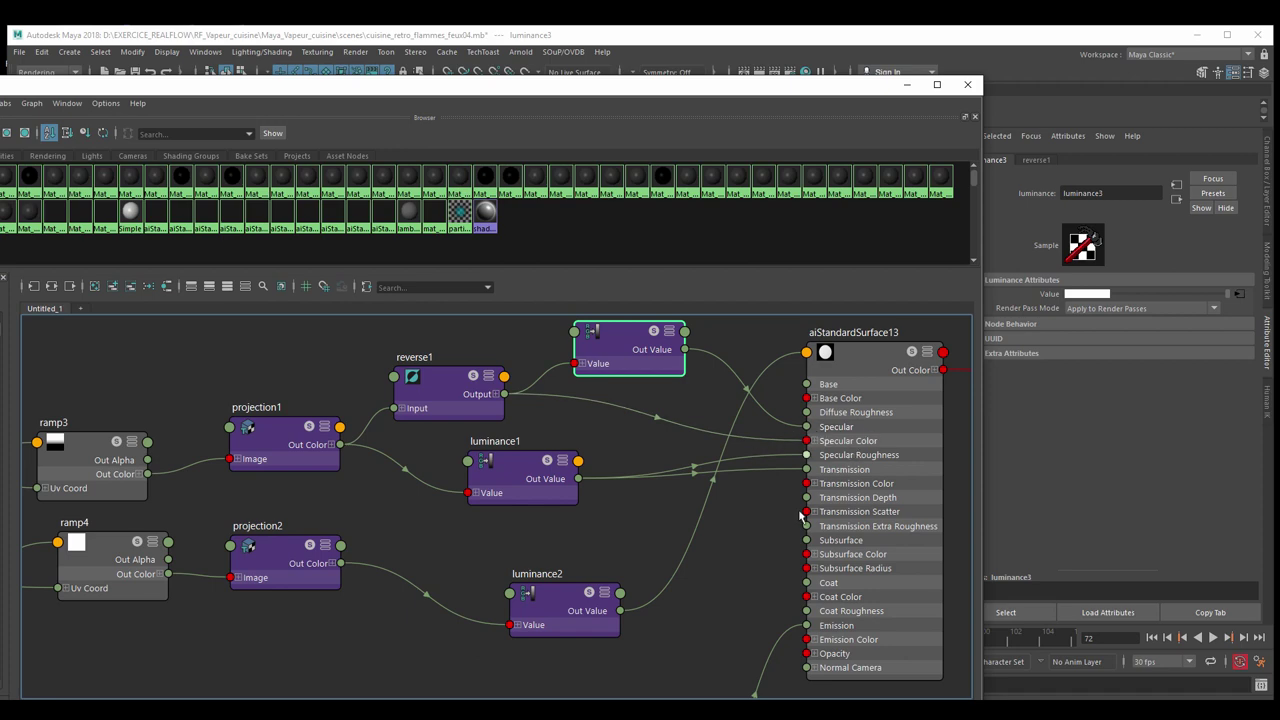
{"action": "mouse_move", "coordinate": [598, 554]}
{"action": "middle_mouse_down", "text": "alt"}
{"action": "mouse_move", "coordinate": [793, 424]}
{"action": "mouse_move", "coordinate": [580, 506]}
{"action": "mouse_move", "coordinate": [574, 520]}
{"action": "mouse_move", "coordinate": [675, 457]}
{"action": "mouse_move", "coordinate": [600, 529]}
{"action": "middle_mouse_up", "text": "alt"}
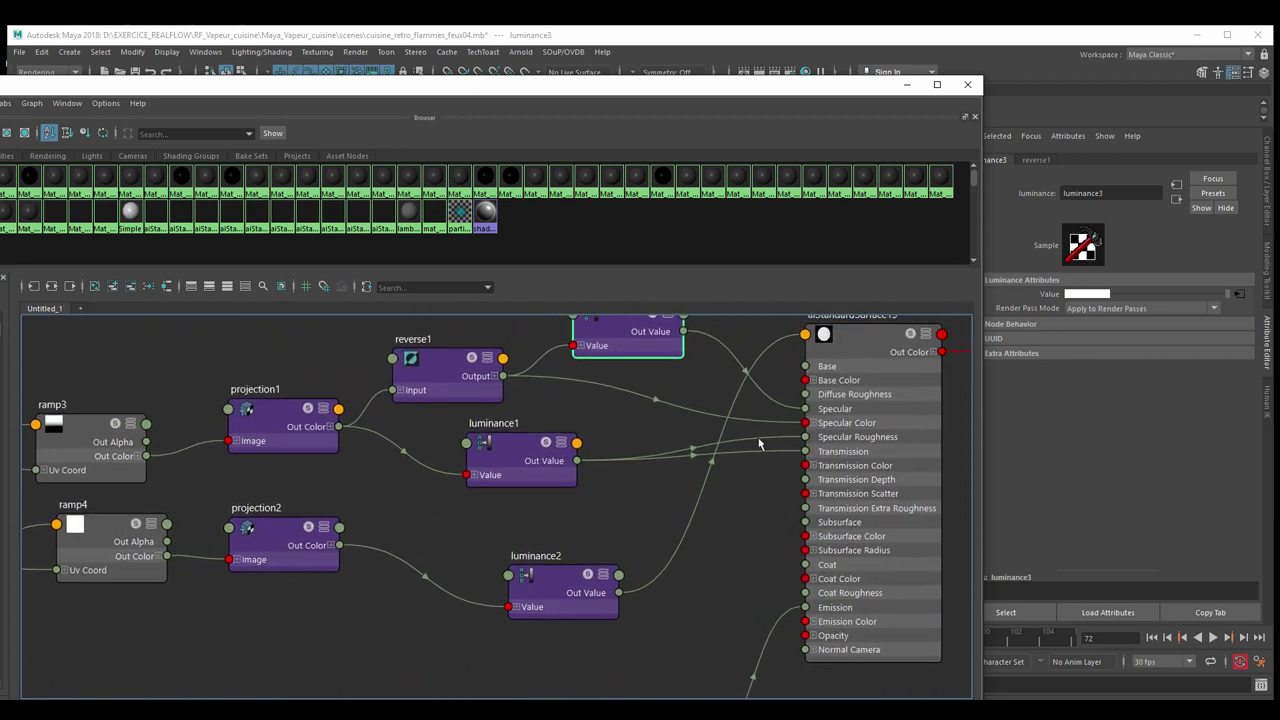
Step: Make aiStandardSurface13 list only connected inputs, then select ramp3 to show its linear V Ramp
{"action": "left_click", "coordinate": [927, 347]}
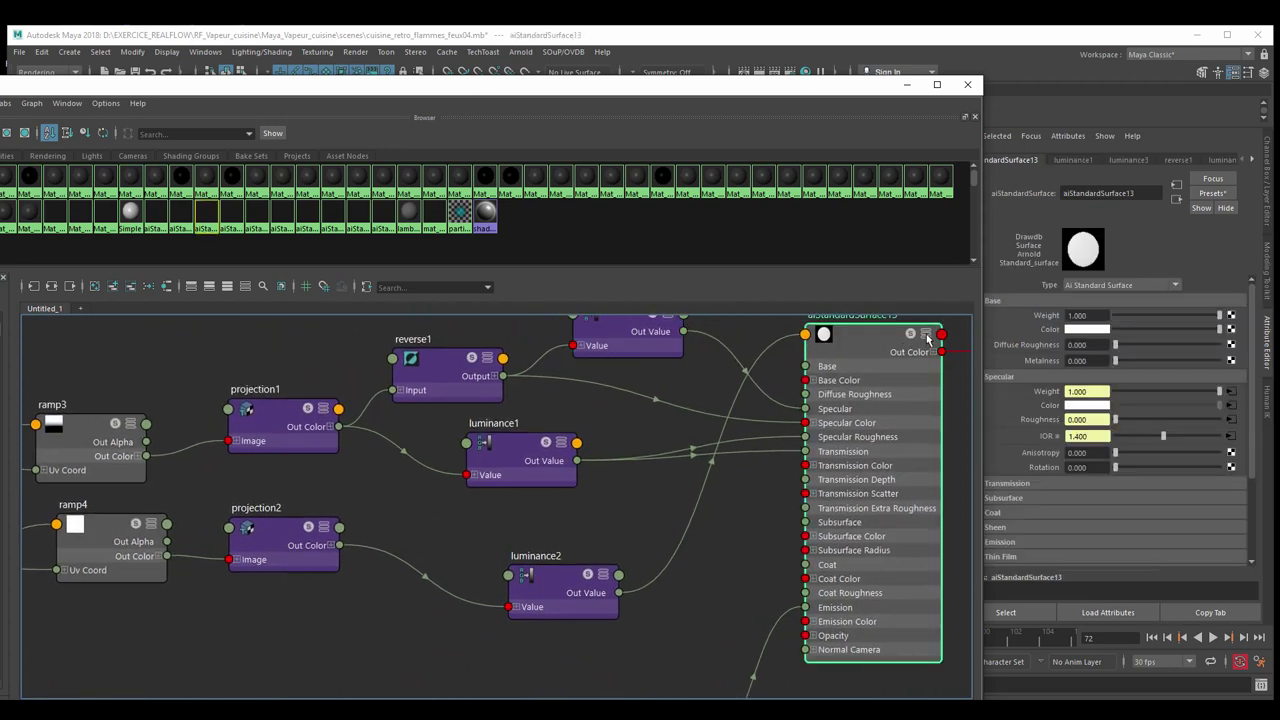
{"action": "left_click", "coordinate": [926, 341]}
{"action": "left_click", "coordinate": [926, 340]}
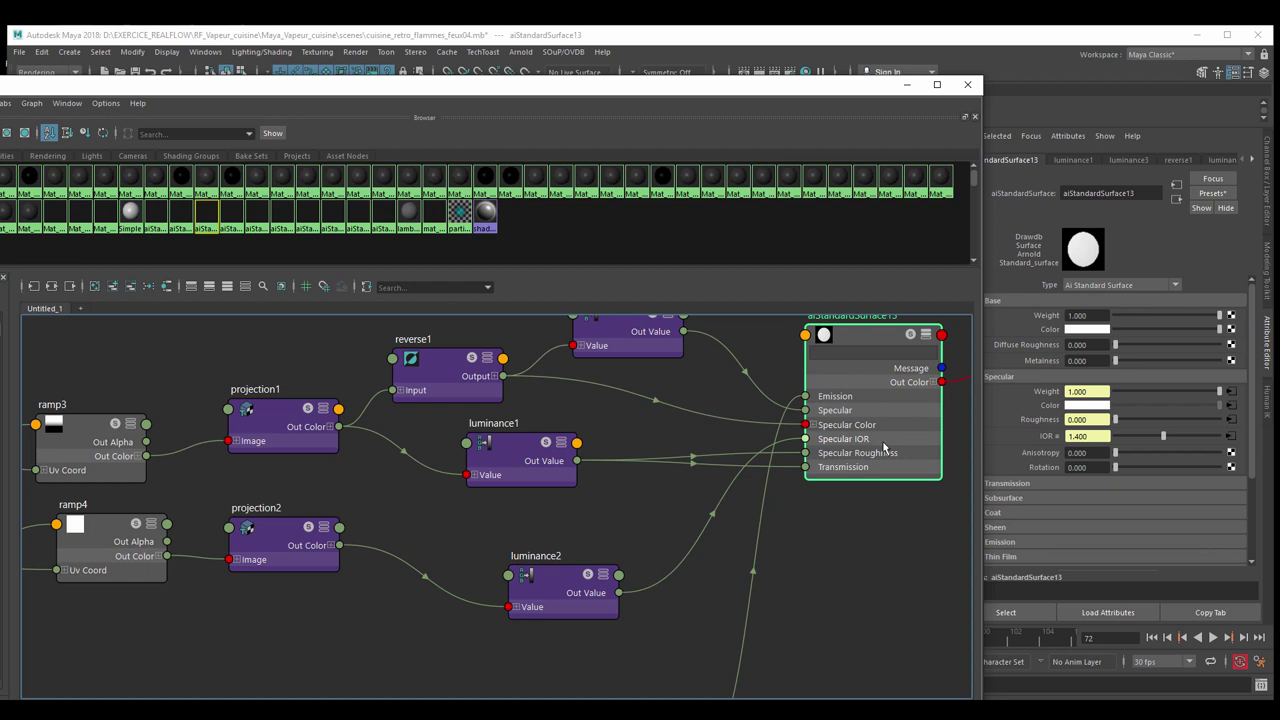
{"action": "mouse_move", "coordinate": [493, 533]}
{"action": "middle_mouse_down", "text": "alt"}
{"action": "mouse_move", "coordinate": [557, 535]}
{"action": "mouse_move", "coordinate": [519, 538]}
{"action": "middle_mouse_up", "text": "alt"}
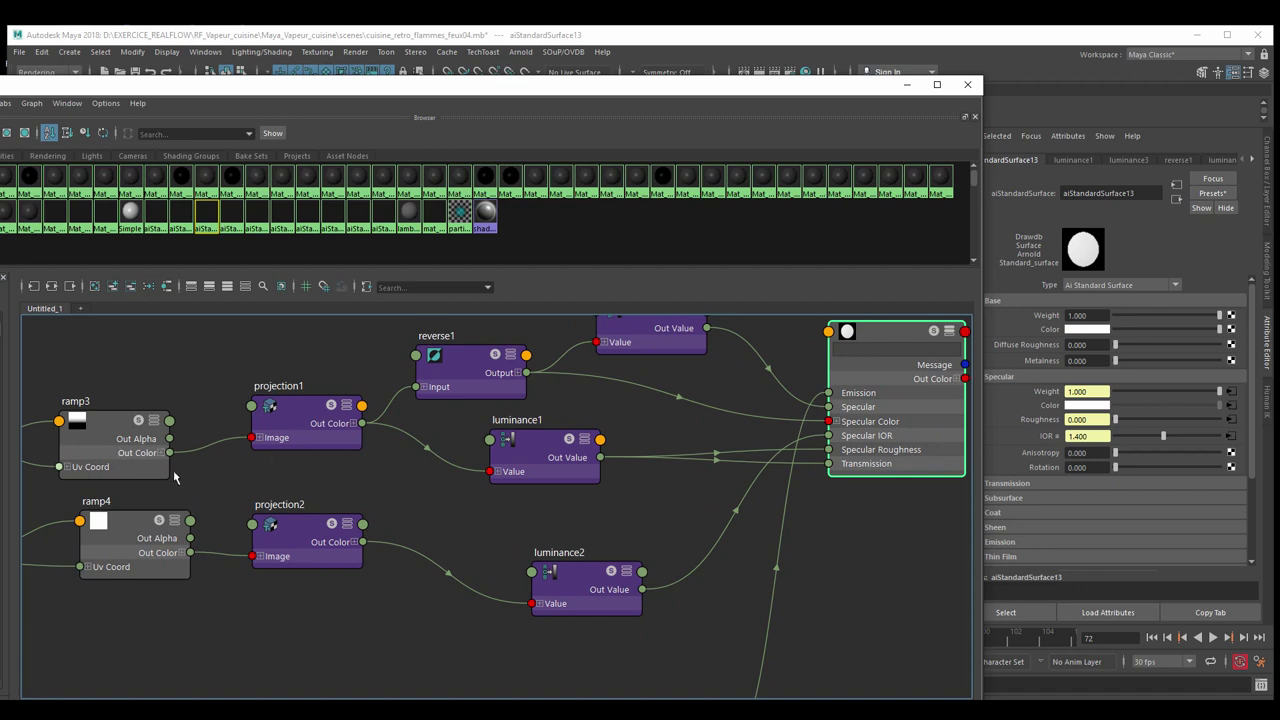
{"action": "middle_click_drag", "start_coordinate": [257, 491], "coordinate": [372, 482], "text": "alt"}
{"action": "left_click", "coordinate": [230, 410]}
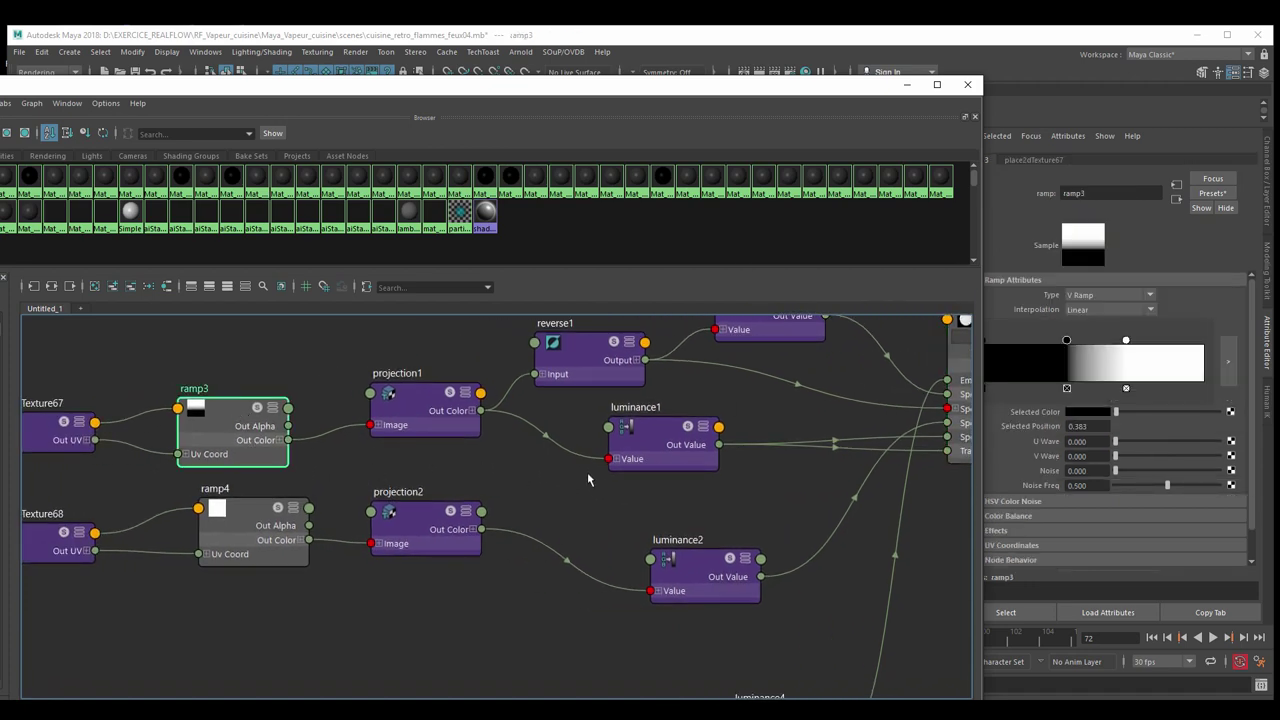
Step: Check ramp4's left and right colour stops in the Selected Color picker, then move luminance2 up-left
{"action": "middle_click_drag", "start_coordinate": [591, 480], "coordinate": [508, 482], "text": "alt"}
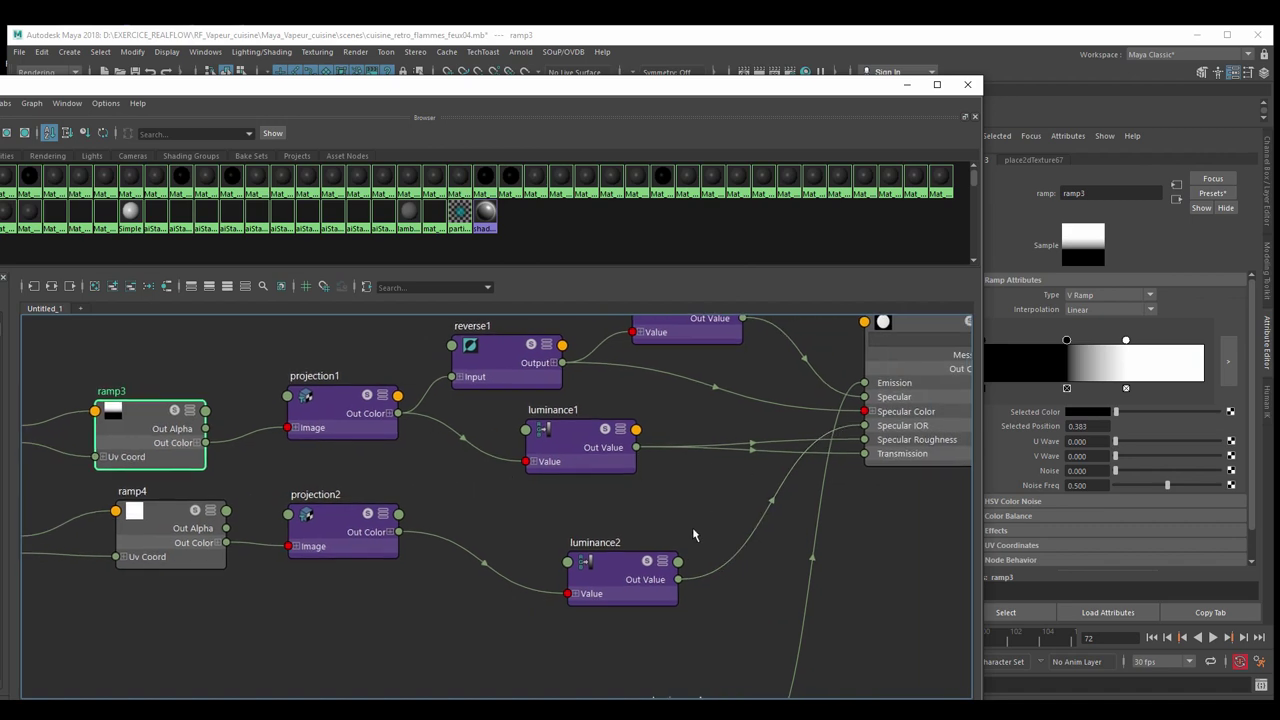
{"action": "left_click", "coordinate": [172, 514]}
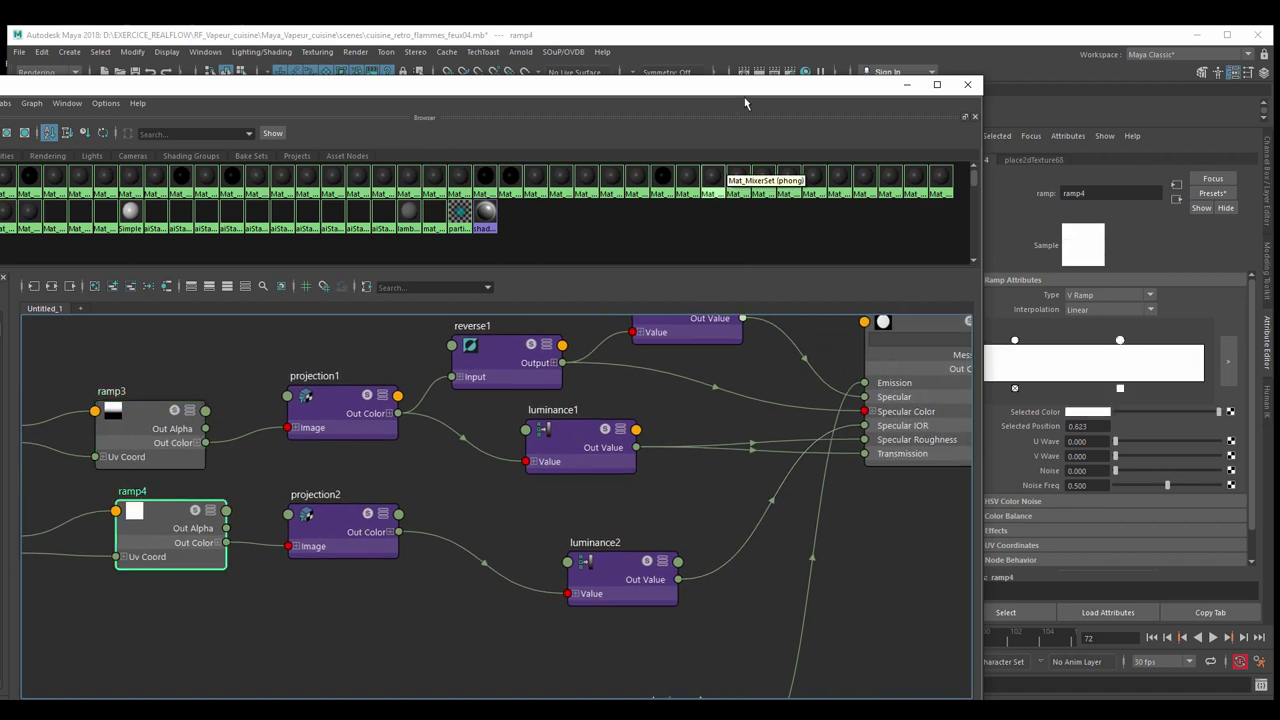
{"action": "left_click_drag", "start_coordinate": [744, 88], "coordinate": [732, 95]}
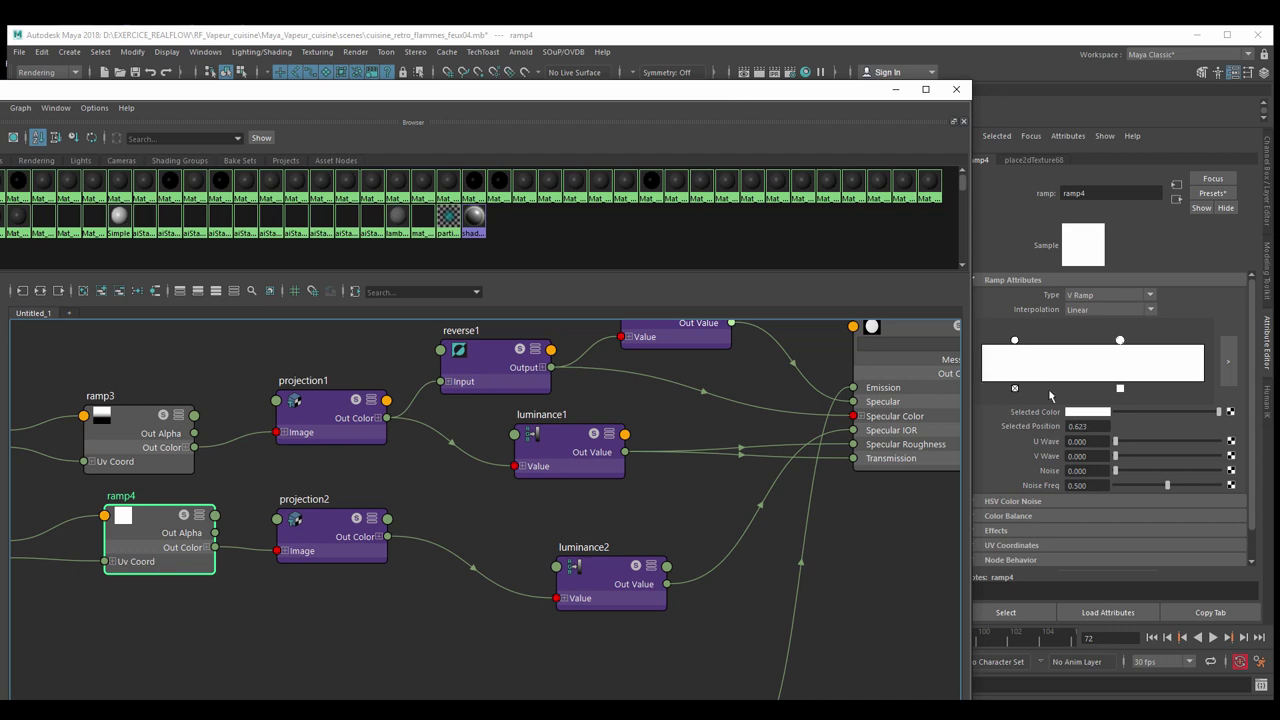
{"action": "left_click", "coordinate": [1015, 341]}
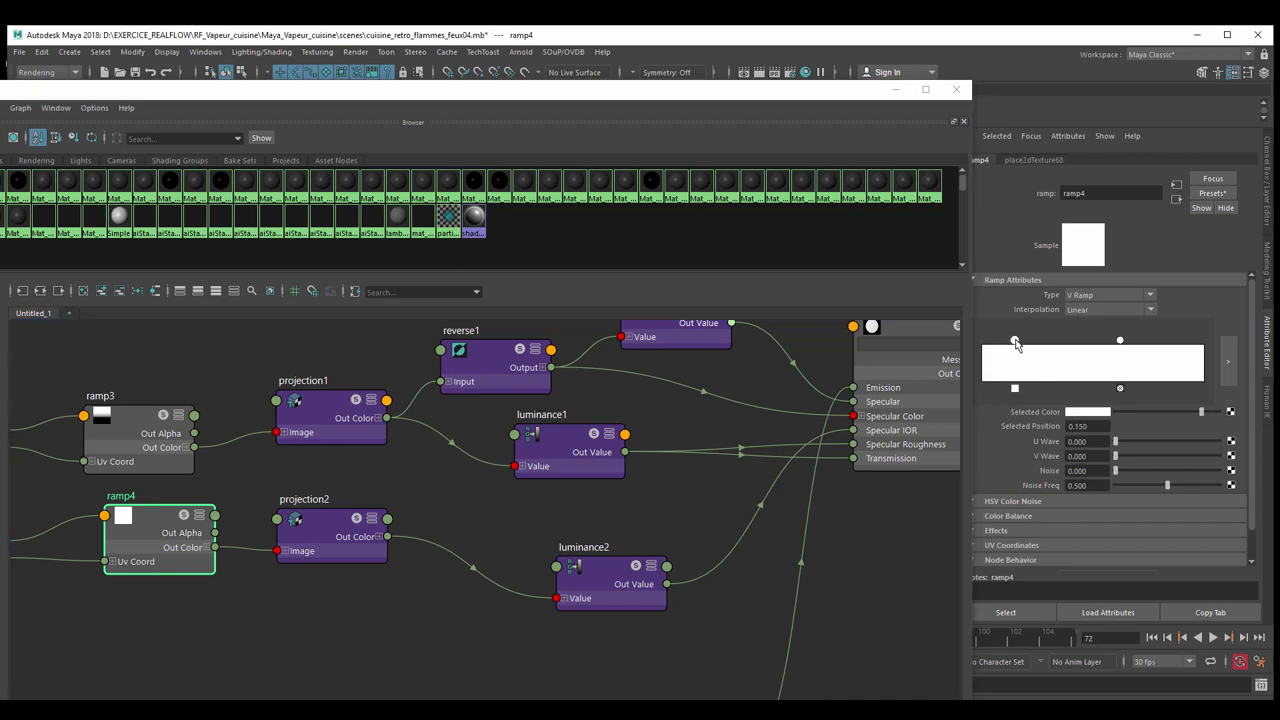
{"action": "left_click", "coordinate": [1094, 411]}
{"action": "left_click", "coordinate": [1119, 342]}
{"action": "left_click", "coordinate": [1086, 413]}
{"action": "left_click", "coordinate": [1094, 412]}
{"action": "left_click_drag", "start_coordinate": [608, 571], "coordinate": [559, 527]}
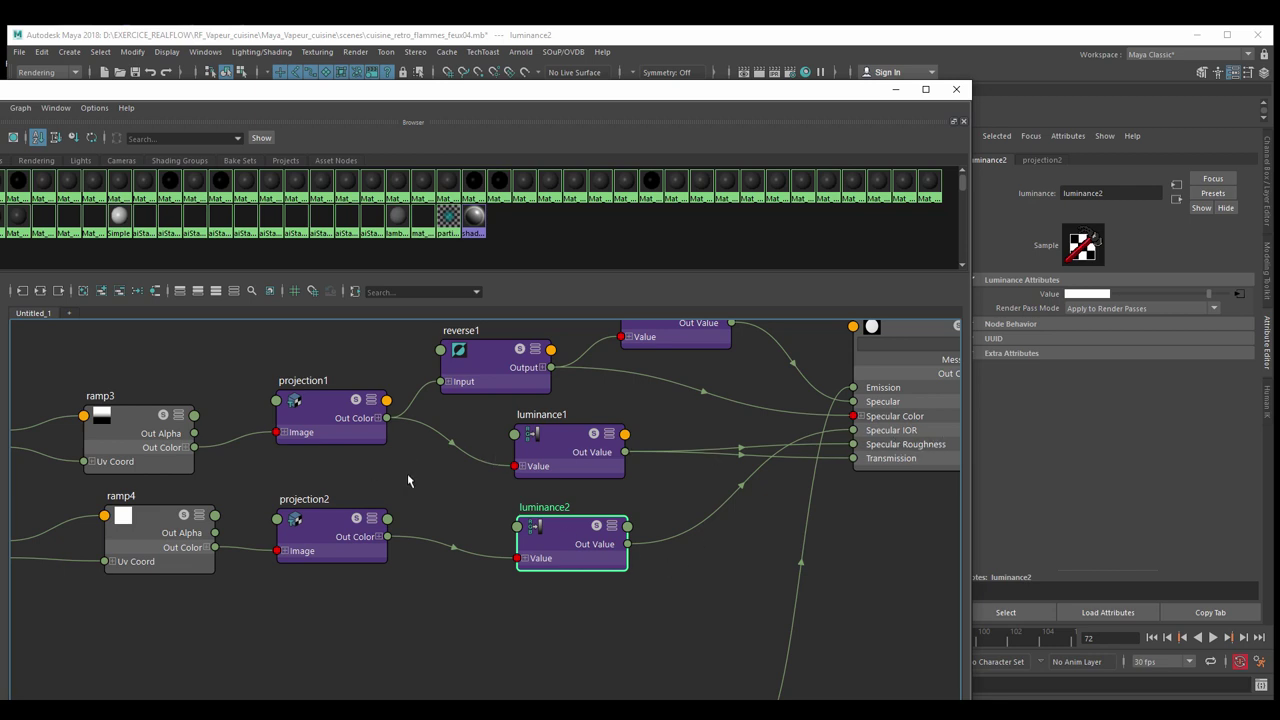
Step: Pan the Hypershade graph down to bring the third ramp chain into view
{"action": "right_click", "coordinate": [417, 465]}
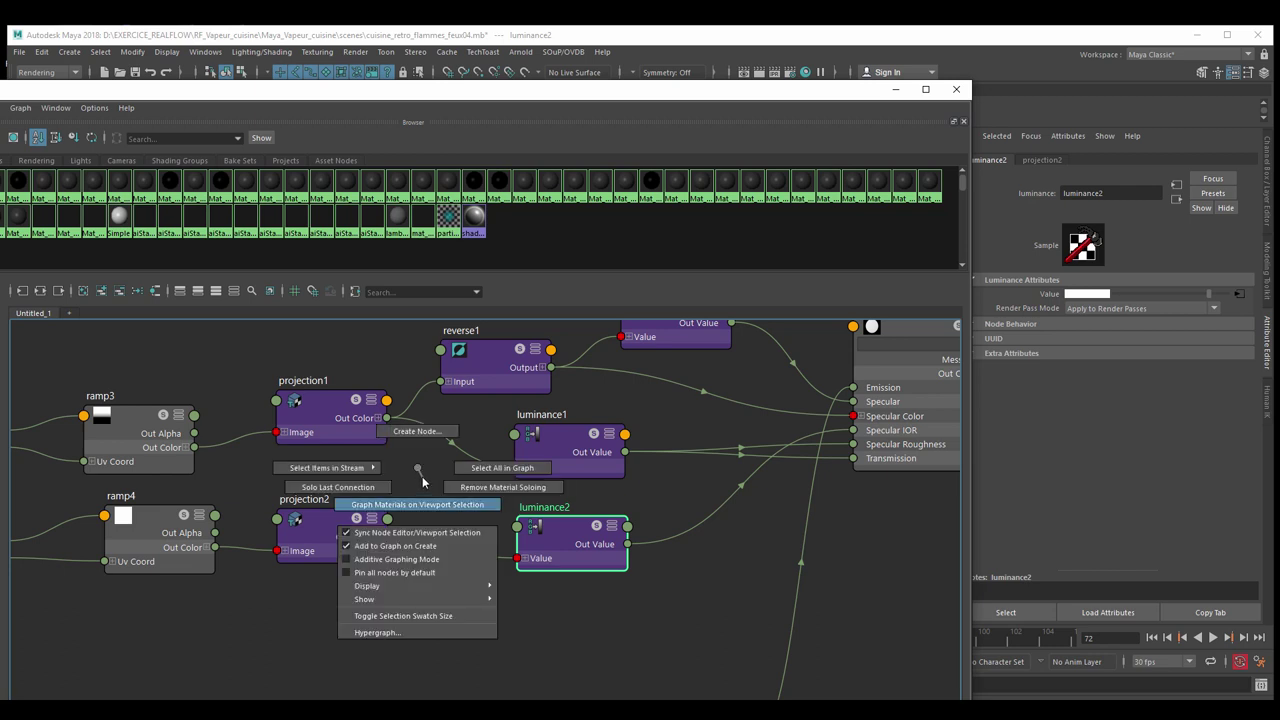
{"action": "left_click", "coordinate": [415, 468]}
{"action": "mouse_move", "coordinate": [414, 485]}
{"action": "middle_mouse_down", "text": "alt"}
{"action": "mouse_move", "coordinate": [510, 379]}
{"action": "mouse_move", "coordinate": [482, 341]}
{"action": "middle_mouse_up", "text": "alt"}
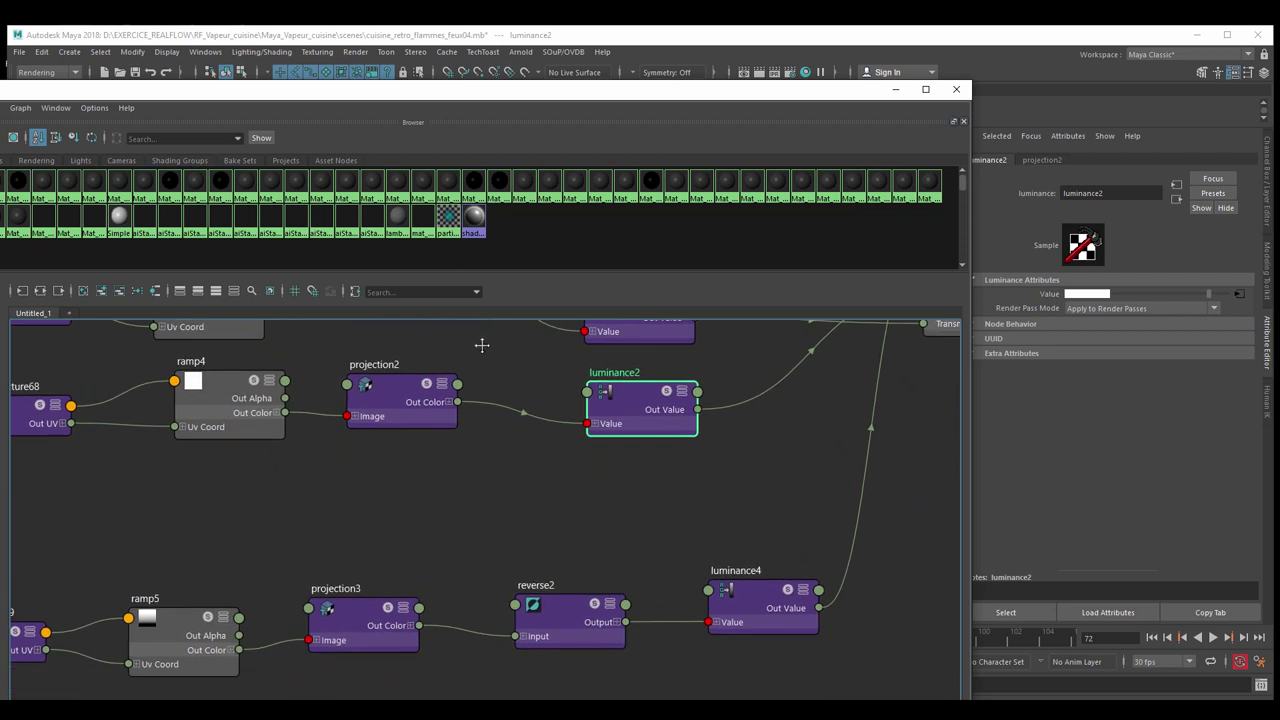
{"action": "scroll", "coordinate": [457, 463], "scroll_direction": "down", "scroll_amount": 2}
{"action": "middle_click_drag", "start_coordinate": [459, 475], "coordinate": [457, 509], "text": "alt"}
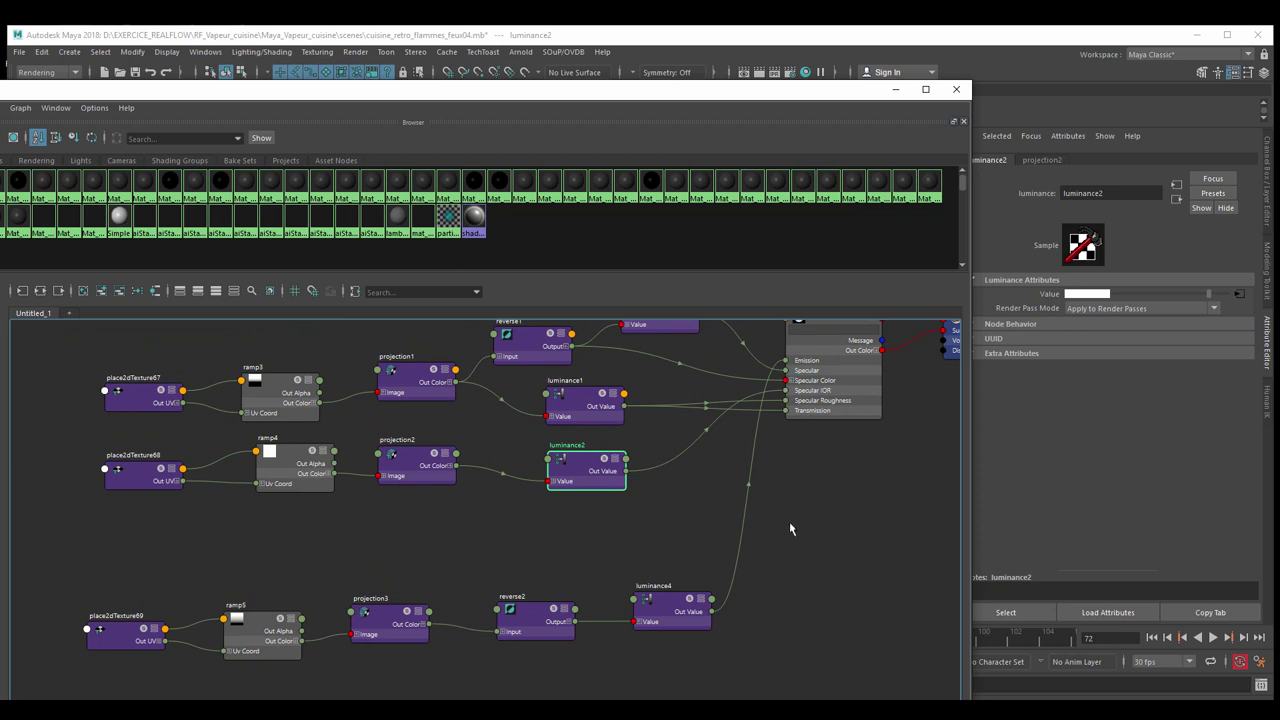
Step: Drag luminance4, reverse2, projection3, ramp5 and place2dTexture69 up into one row
{"action": "left_click_drag", "start_coordinate": [676, 607], "coordinate": [660, 551]}
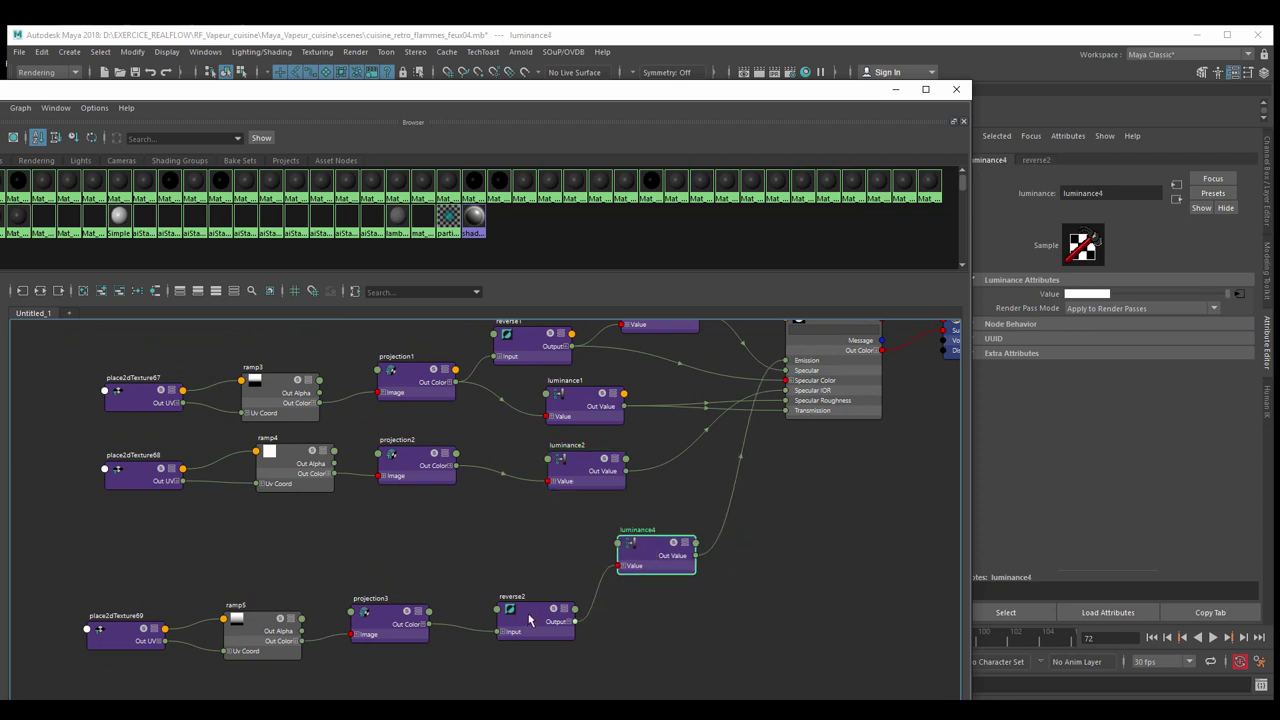
{"action": "left_click_drag", "start_coordinate": [526, 623], "coordinate": [532, 555]}
{"action": "left_click_drag", "start_coordinate": [378, 618], "coordinate": [413, 540]}
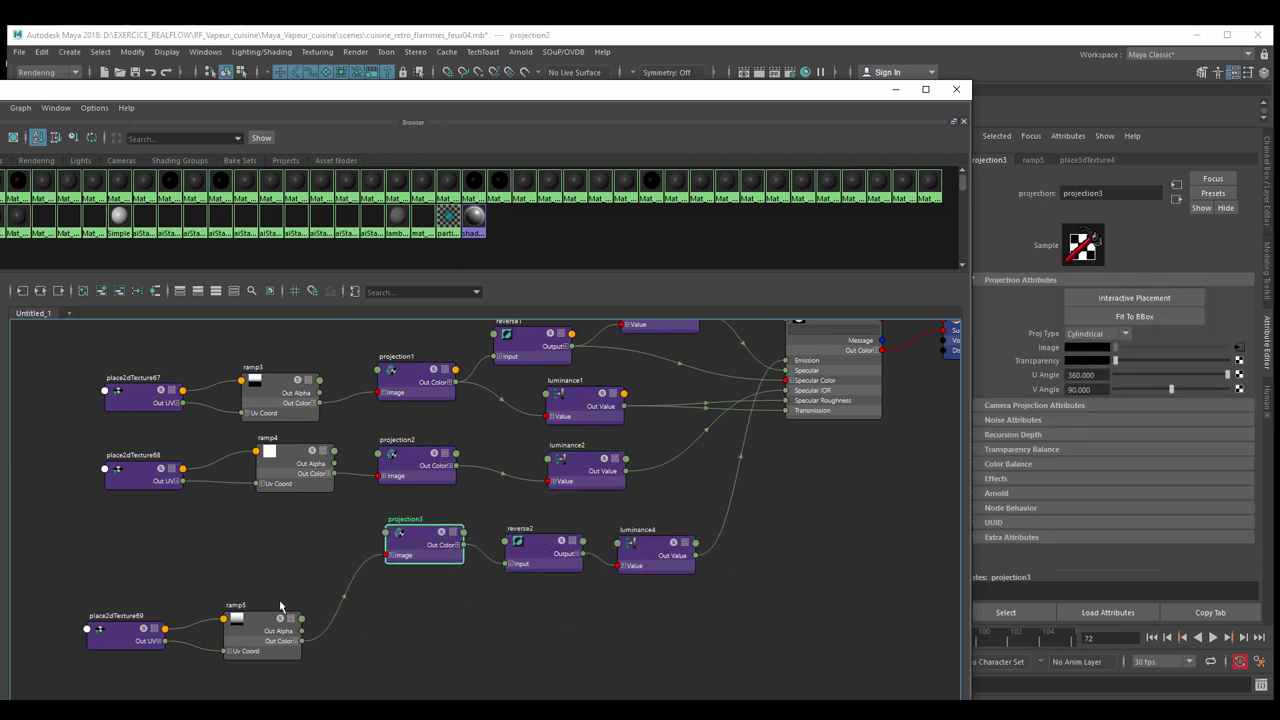
{"action": "left_click_drag", "start_coordinate": [264, 620], "coordinate": [297, 528]}
{"action": "left_click_drag", "start_coordinate": [119, 630], "coordinate": [170, 538]}
{"action": "left_click_drag", "start_coordinate": [650, 558], "coordinate": [642, 553]}
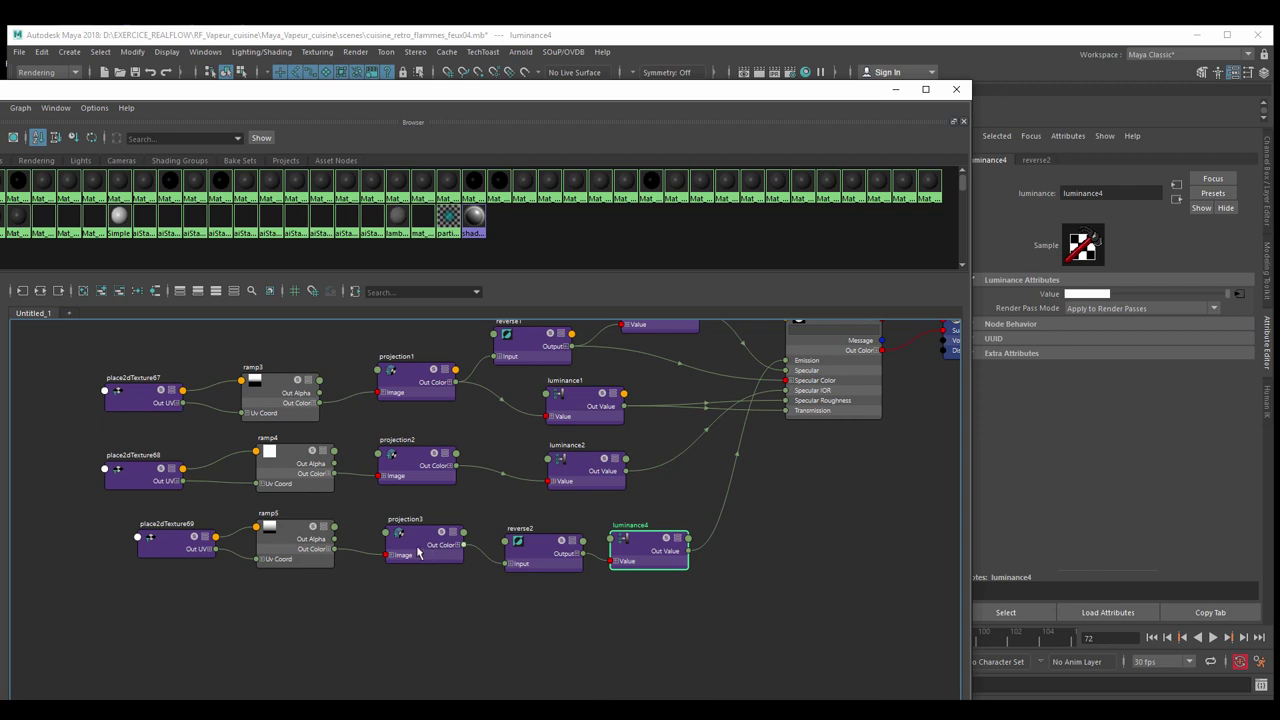
{"action": "middle_click_drag", "start_coordinate": [743, 523], "coordinate": [734, 531], "text": "alt"}
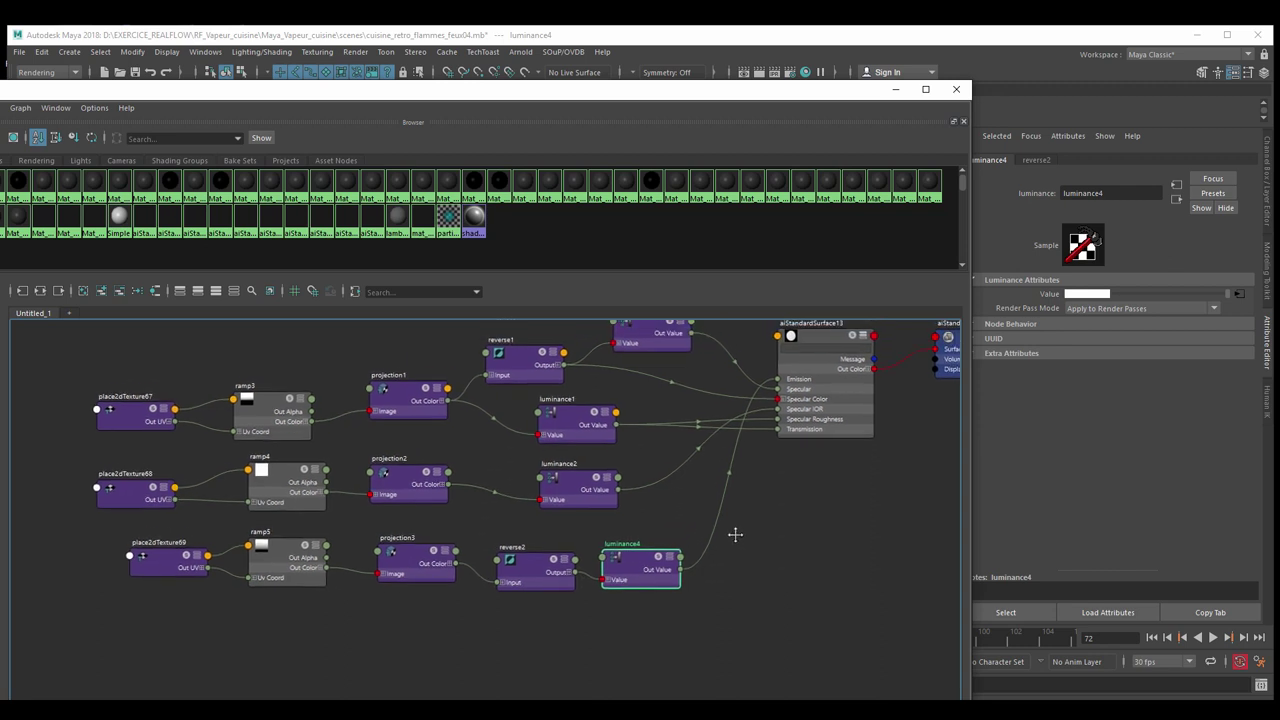
{"action": "scroll", "coordinate": [505, 609], "scroll_direction": "up", "scroll_amount": 2}
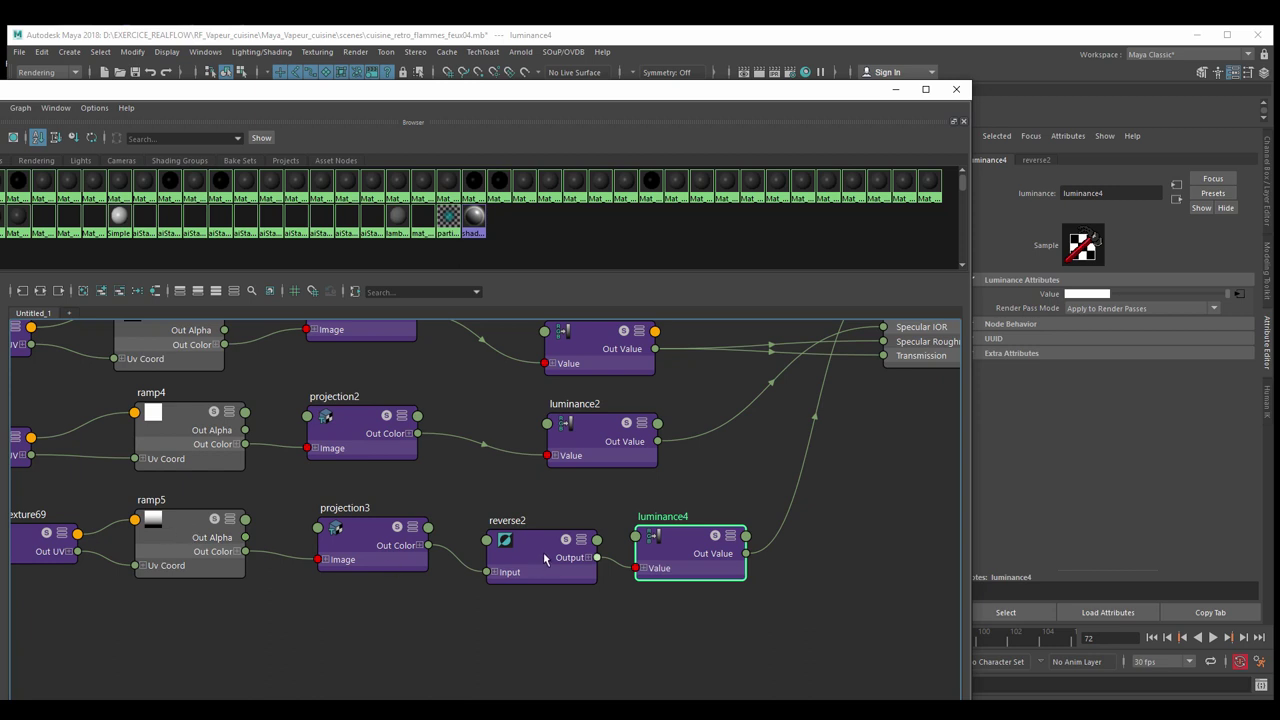
Step: Nudge reverse2 and luminance4 into line, then select aiStandardSurface13 to show its attributes
{"action": "middle_click_drag", "start_coordinate": [293, 511], "coordinate": [296, 592], "text": "alt"}
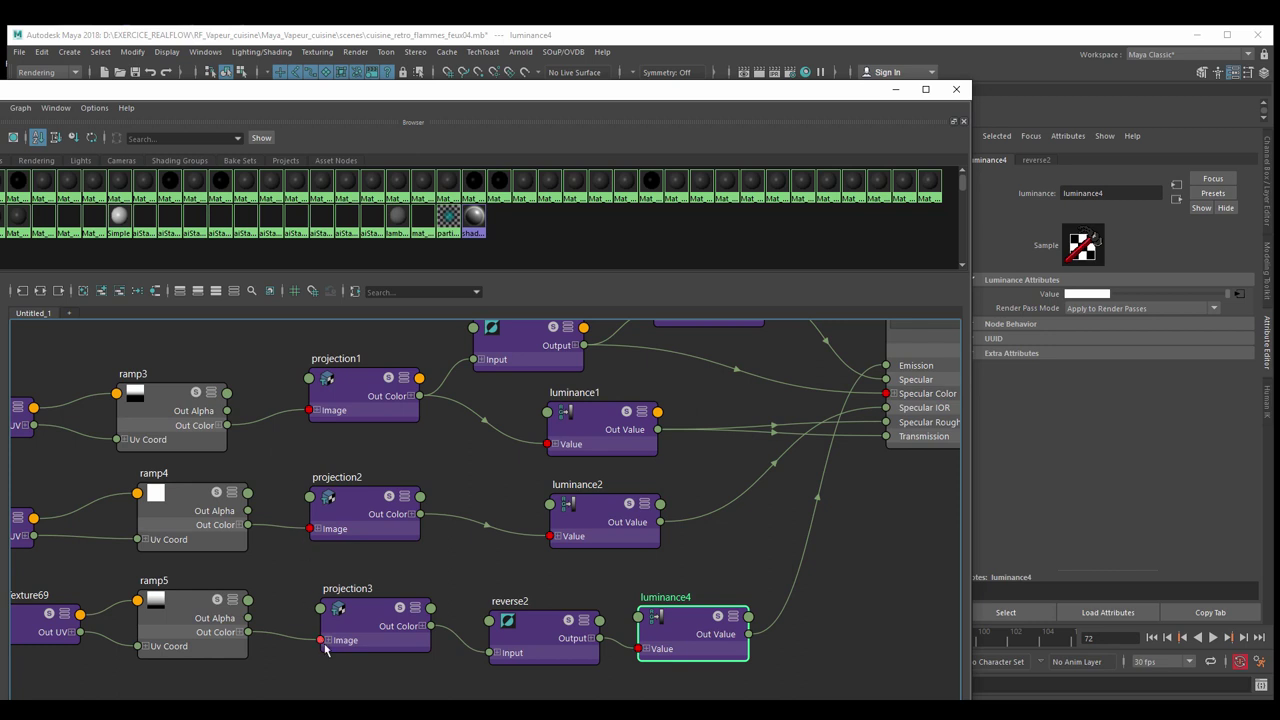
{"action": "mouse_move", "coordinate": [228, 425]}
{"action": "left_mouse_down"}
{"action": "mouse_move", "coordinate": [322, 648]}
{"action": "mouse_move", "coordinate": [276, 448]}
{"action": "left_mouse_up"}
{"action": "middle_click_drag", "start_coordinate": [444, 576], "coordinate": [352, 561], "text": "alt"}
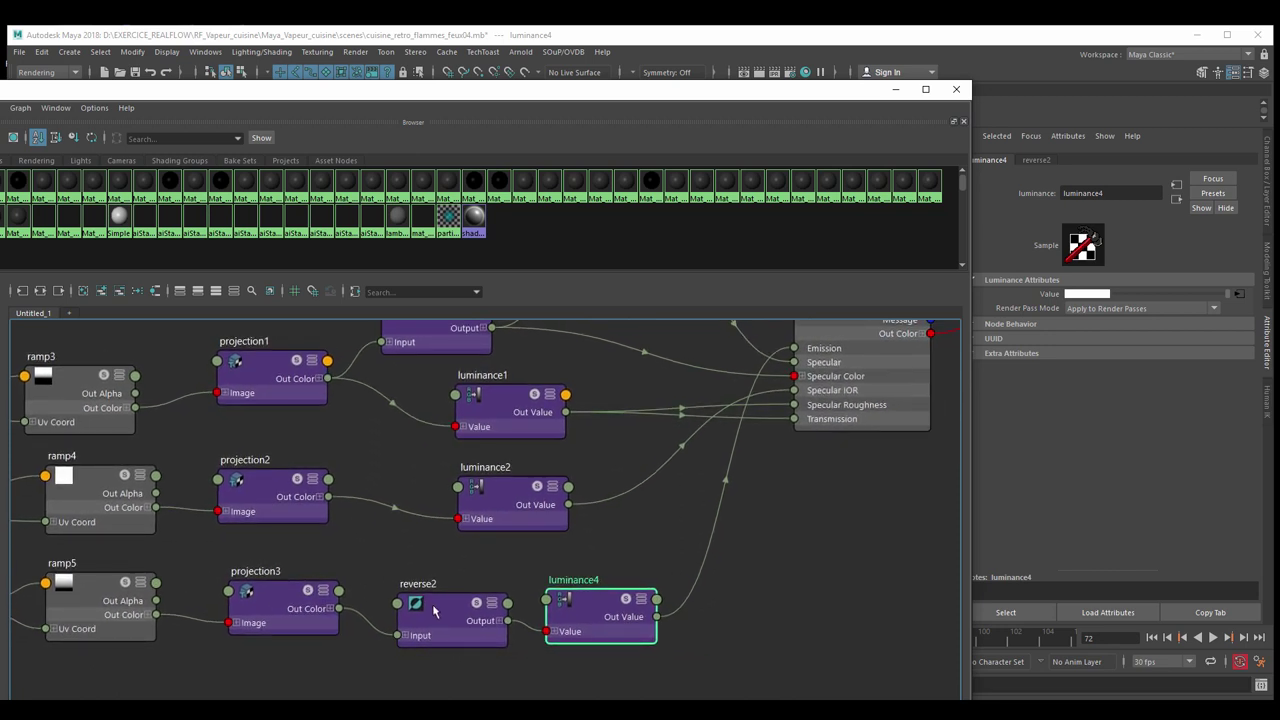
{"action": "left_click_drag", "start_coordinate": [433, 611], "coordinate": [420, 597]}
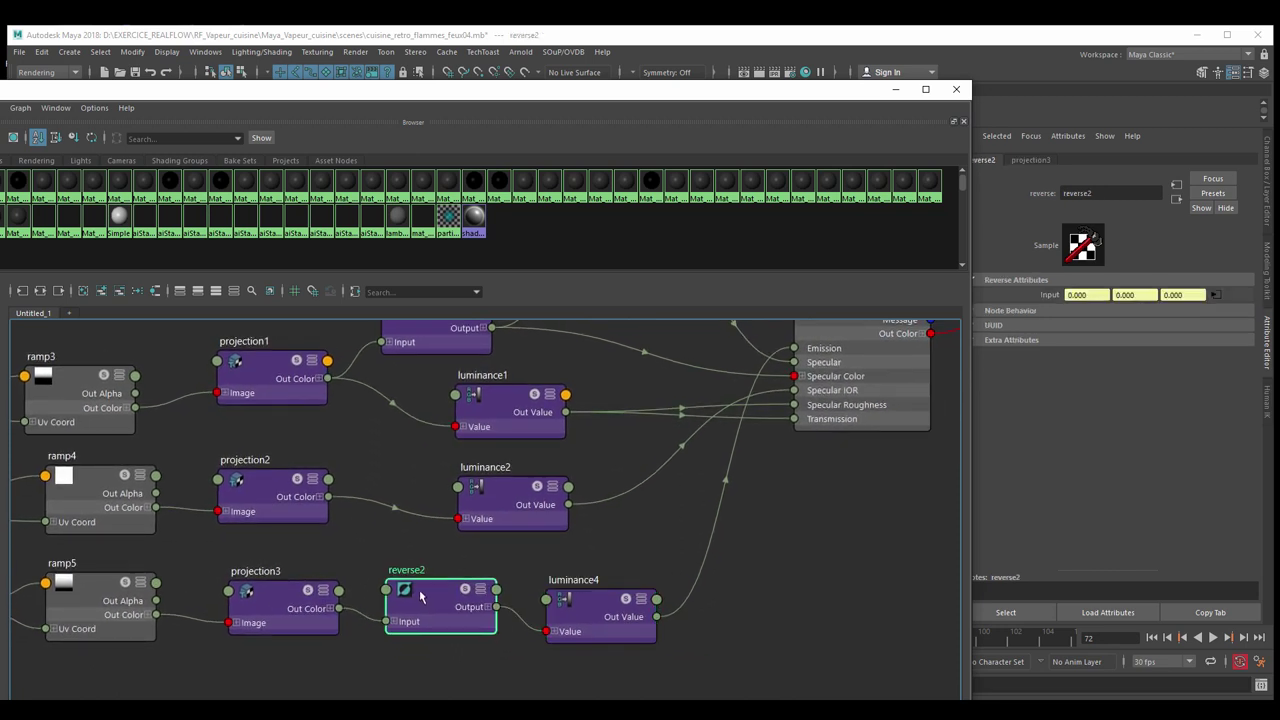
{"action": "left_click_drag", "start_coordinate": [588, 618], "coordinate": [590, 603]}
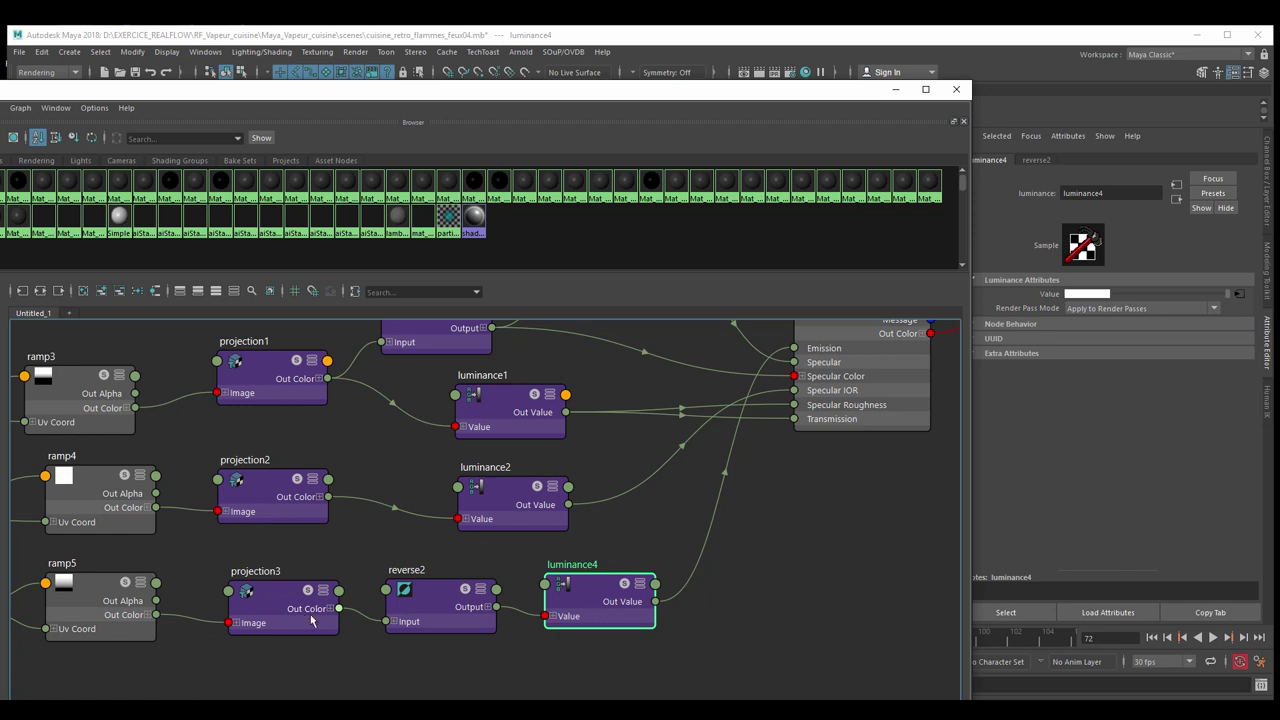
{"action": "middle_click_drag", "start_coordinate": [725, 575], "coordinate": [711, 629], "text": "alt"}
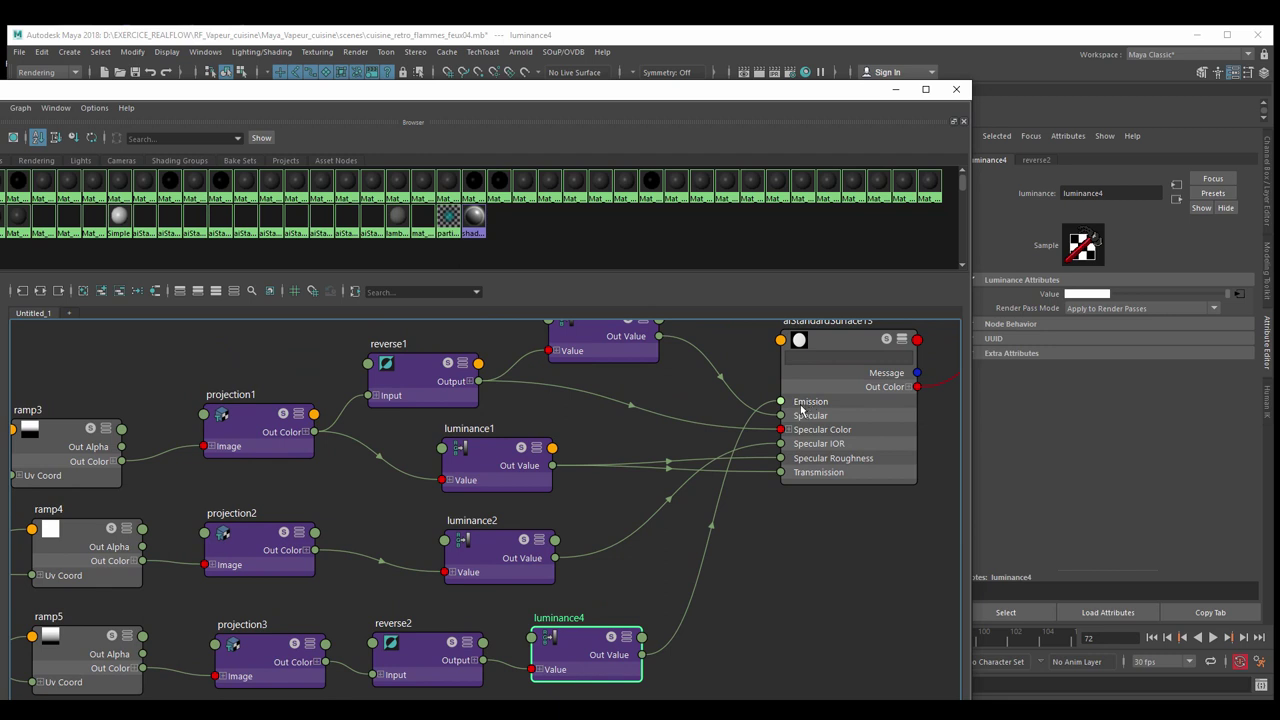
{"action": "left_click", "coordinate": [838, 342]}
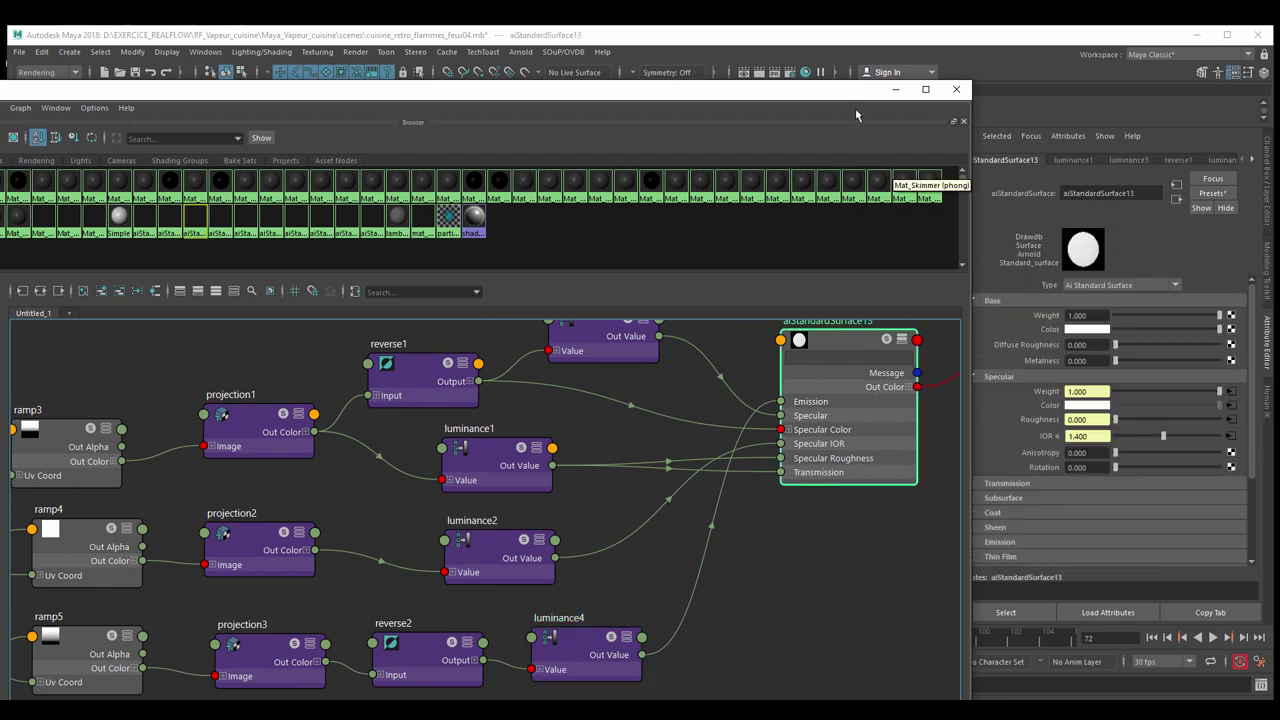
Step: Expand aiStandardSurface13's Emission section, showing weight 1.000, and move the Hypershade window aside
{"action": "left_click_drag", "start_coordinate": [853, 94], "coordinate": [788, 94]}
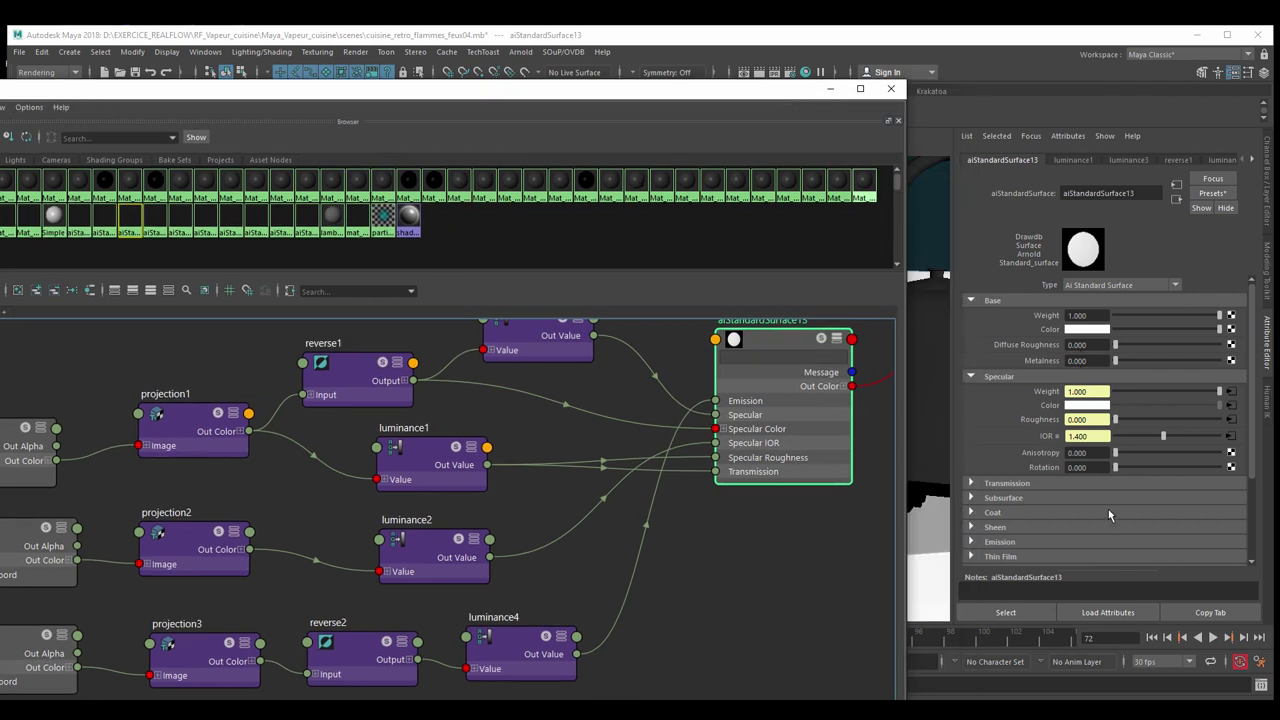
{"action": "left_click", "coordinate": [1024, 541]}
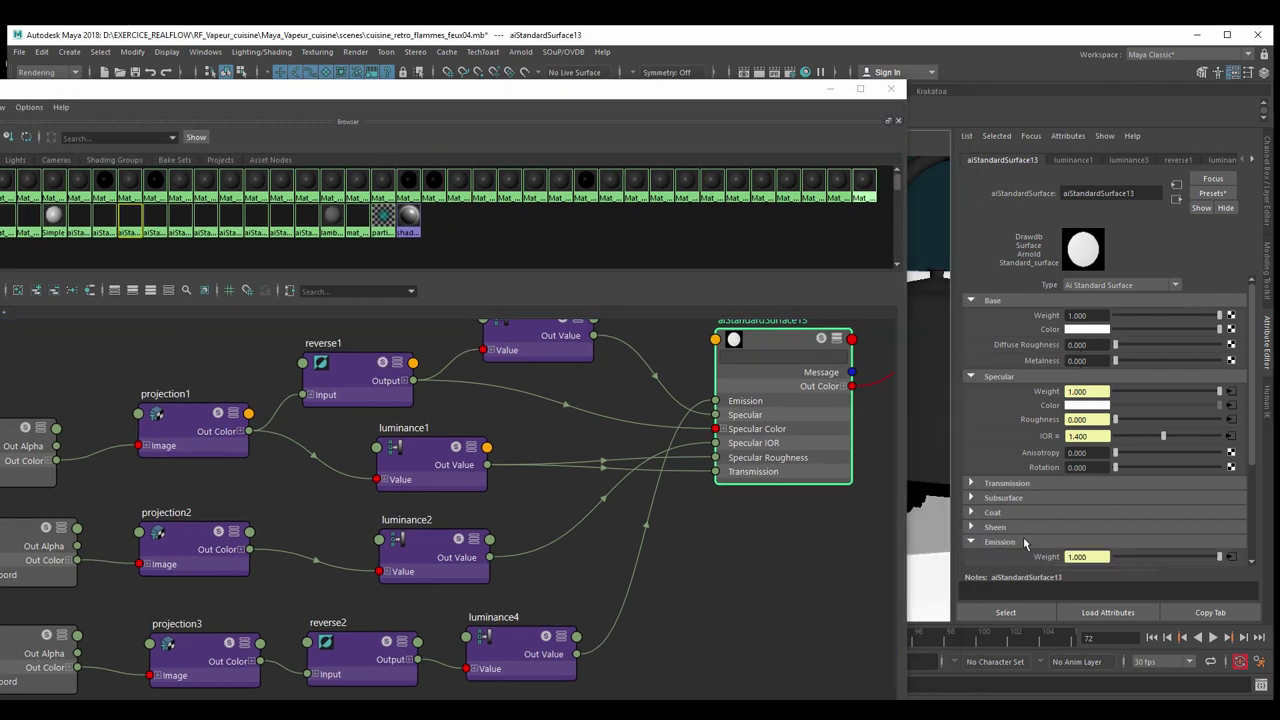
{"action": "scroll", "coordinate": [1098, 537], "scroll_direction": "down", "scroll_amount": 1}
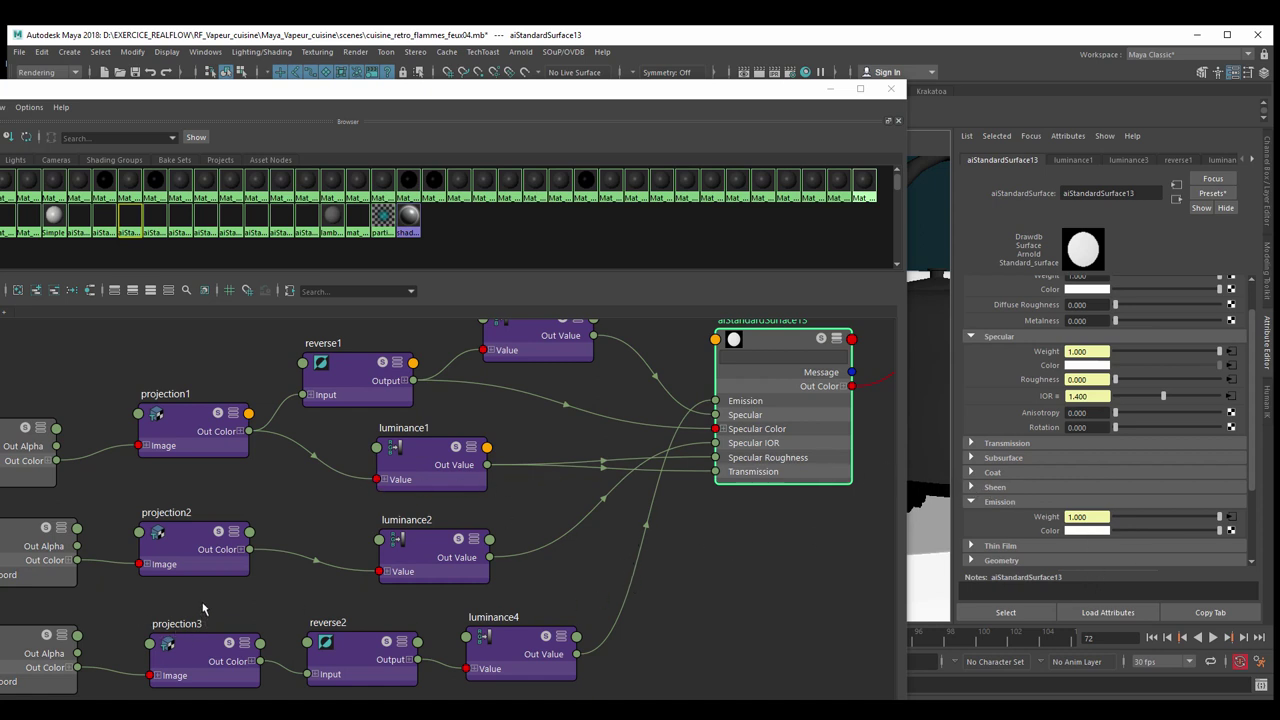
{"action": "mouse_move", "coordinate": [520, 100]}
{"action": "left_mouse_down"}
{"action": "mouse_move", "coordinate": [632, 458]}
{"action": "mouse_move", "coordinate": [714, 68]}
{"action": "mouse_move", "coordinate": [702, 63]}
{"action": "left_mouse_up"}
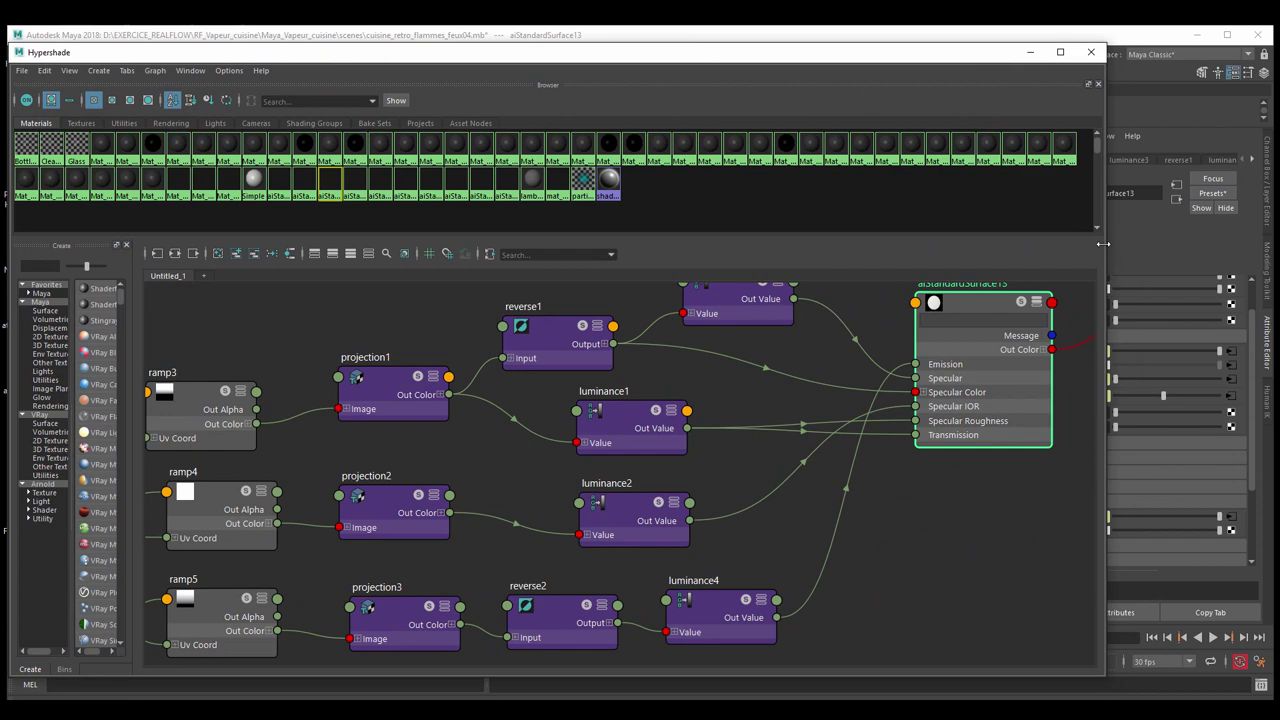